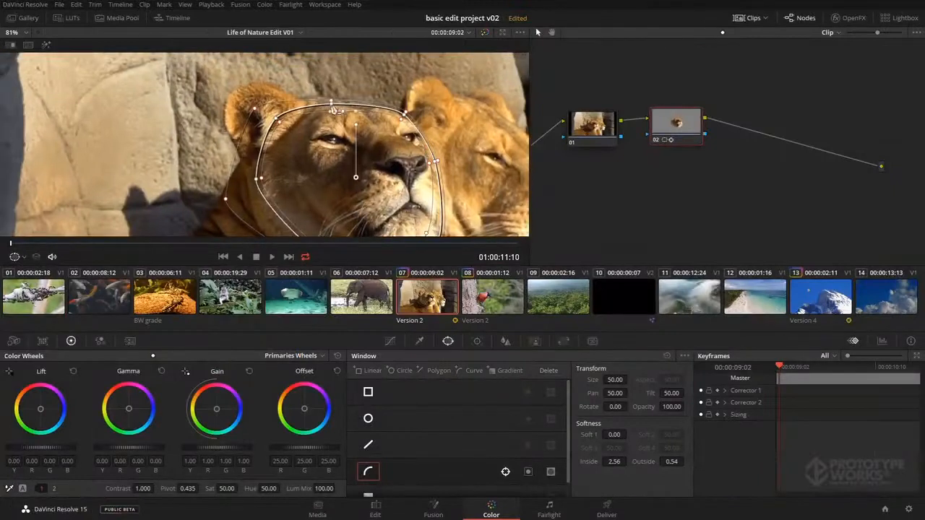
Step: Raise the blur radius for the windowed lion face on node 02, and open the blur controls for the eye close-up
{"action": "key", "text": "shift+h"}
{"action": "key", "text": "shift+h"}
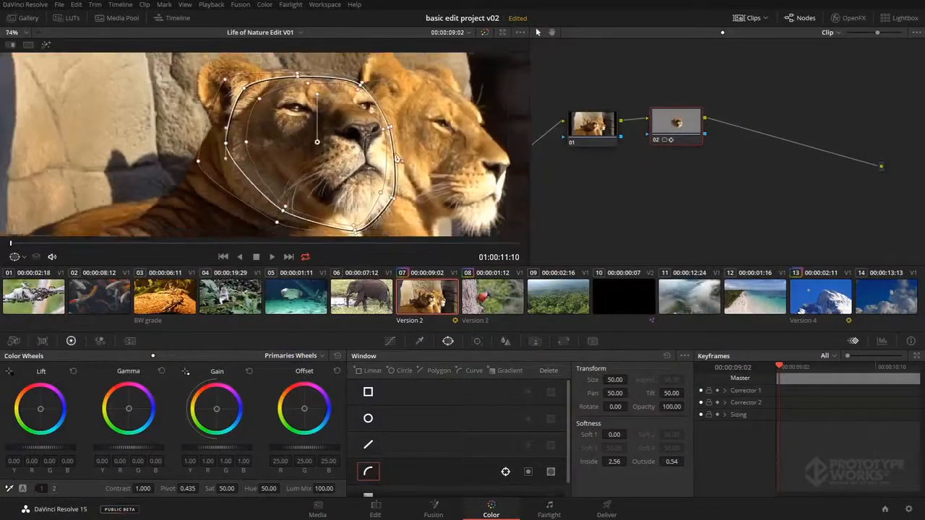
{"action": "left_click", "coordinate": [506, 341]}
{"action": "left_click_drag", "start_coordinate": [403, 419], "coordinate": [407, 352]}
{"action": "key", "text": "alt+f"}
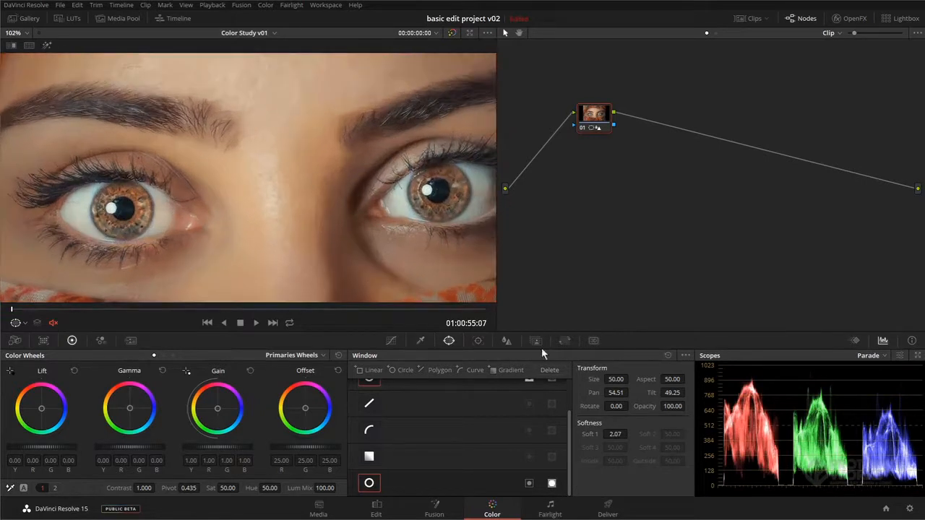
{"action": "left_click", "coordinate": [507, 340]}
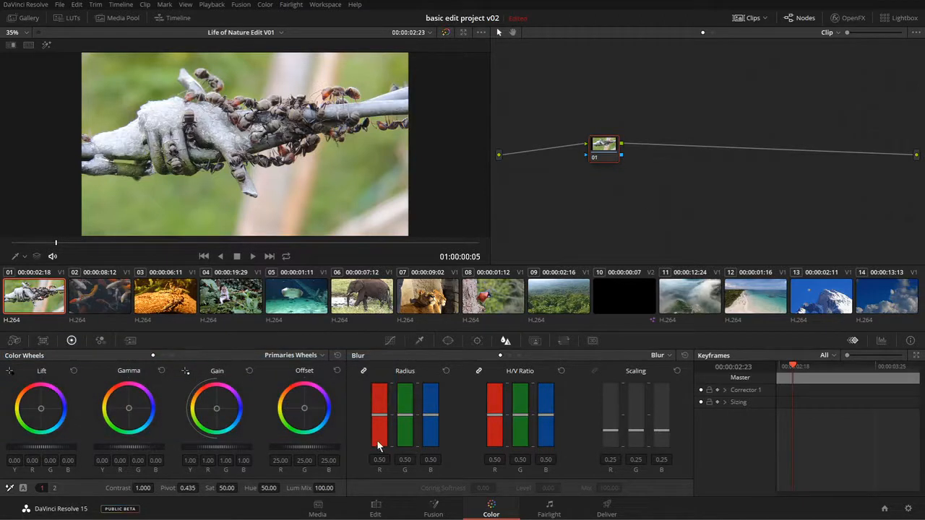
Step: Compare the ant clip's timeline on the Edit page with its clip thumbnails on the Color page, ending on the Edit page
{"action": "left_click", "coordinate": [377, 510]}
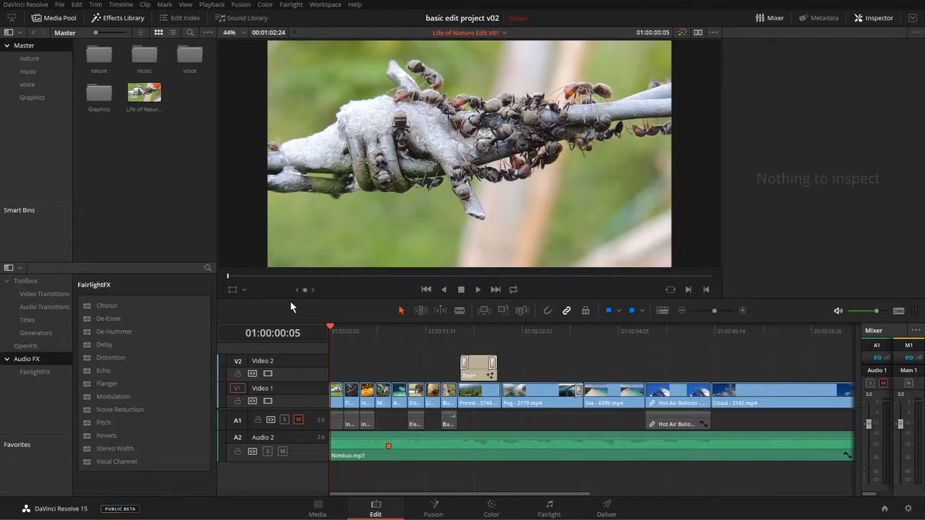
{"action": "left_click", "coordinate": [491, 509]}
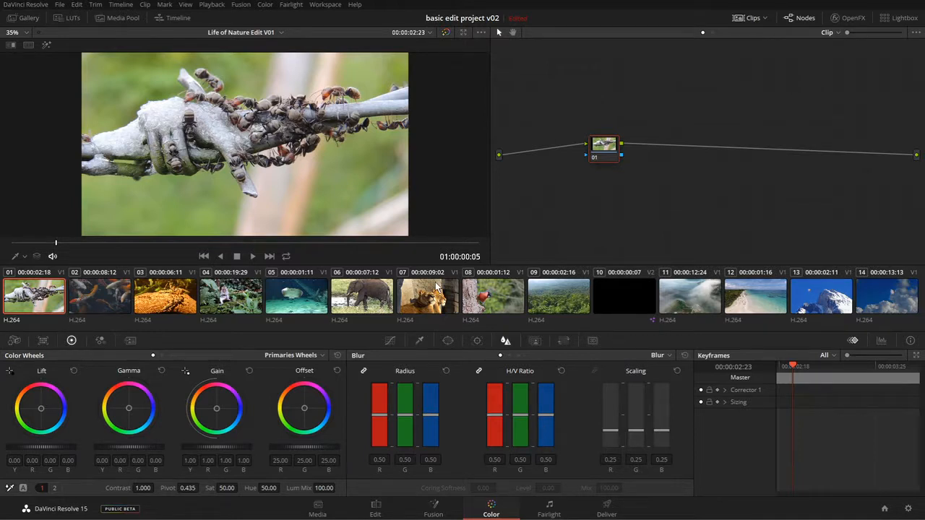
{"action": "left_click", "coordinate": [376, 509]}
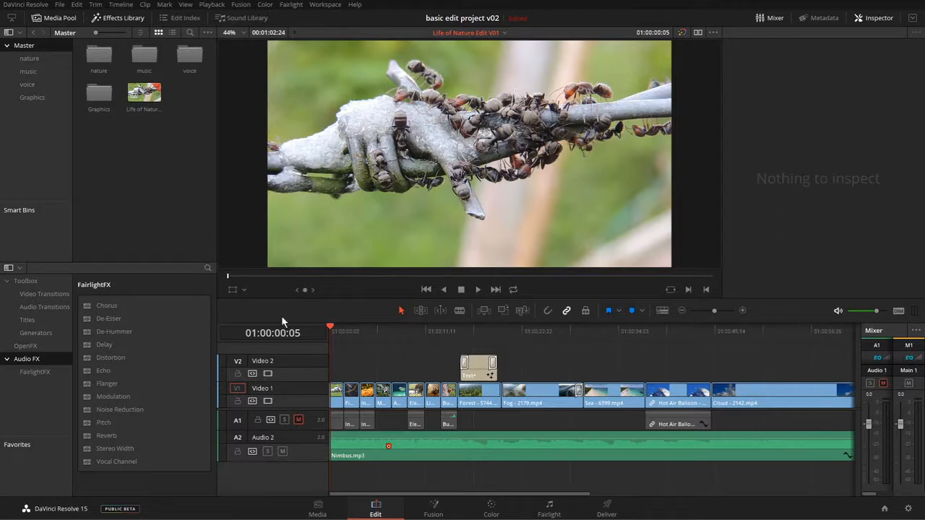
Step: View the voice pitch test v01 and Timeline 3 timelines and return to Life of Nature Edit V01
{"action": "left_click", "coordinate": [154, 98]}
{"action": "left_click", "coordinate": [153, 93]}
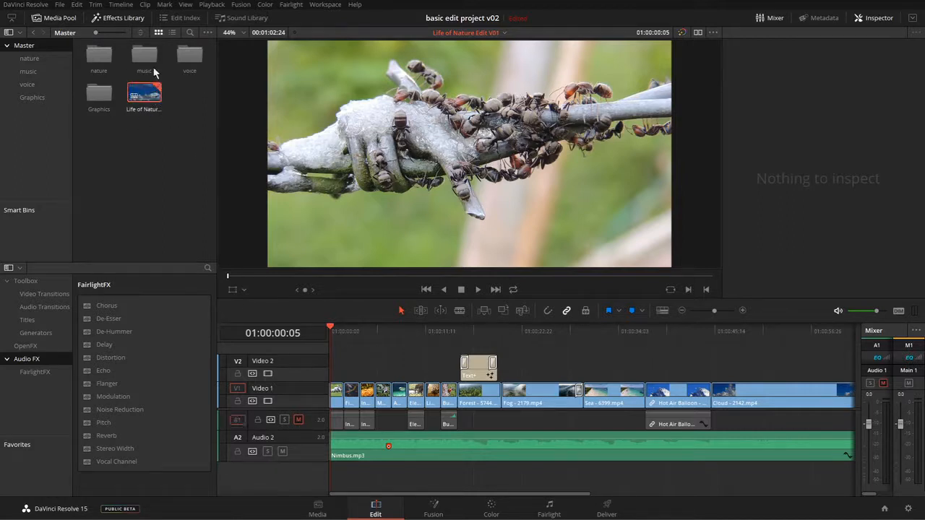
{"action": "left_click", "coordinate": [503, 33]}
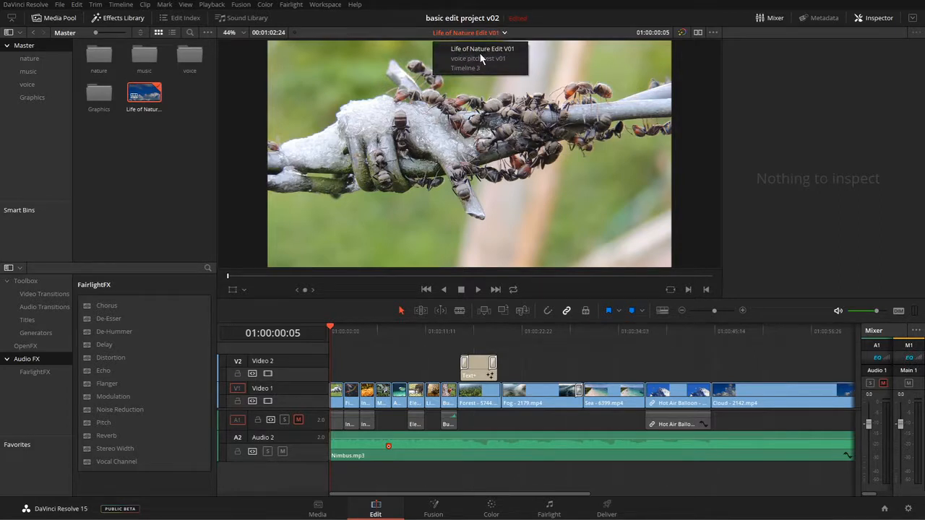
{"action": "left_click", "coordinate": [483, 59]}
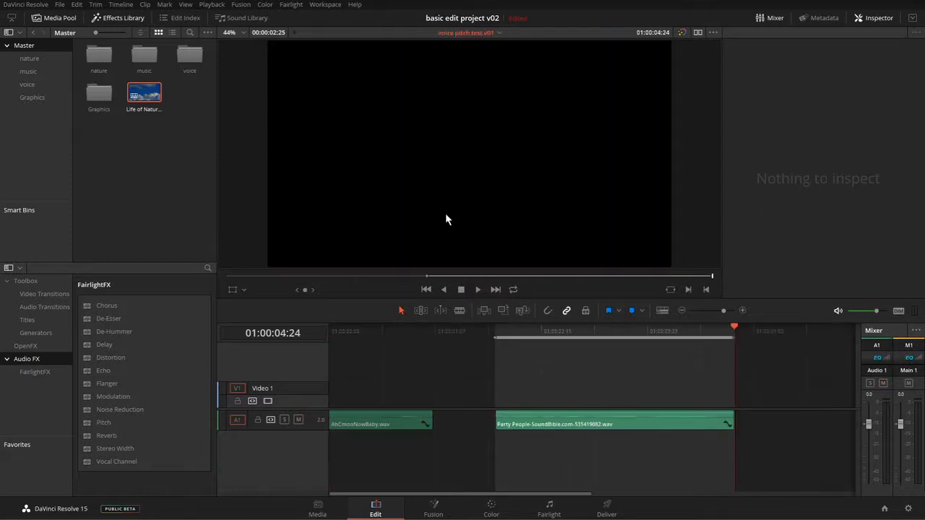
{"action": "left_click", "coordinate": [482, 38]}
{"action": "left_click", "coordinate": [472, 64]}
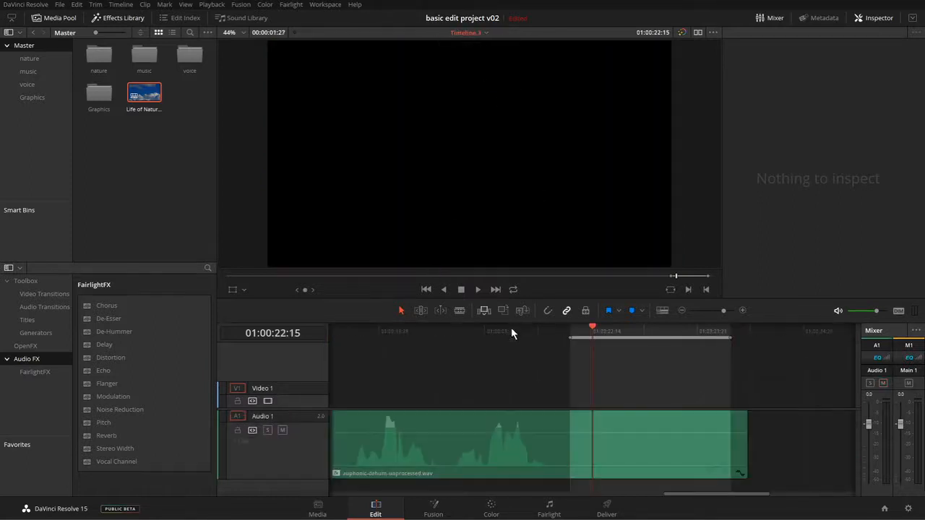
{"action": "left_click", "coordinate": [484, 35]}
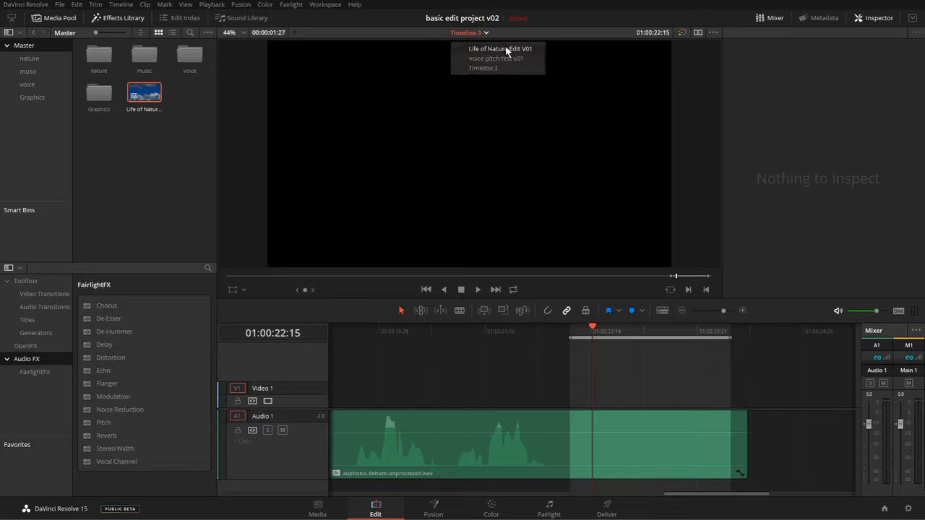
{"action": "left_click", "coordinate": [506, 49]}
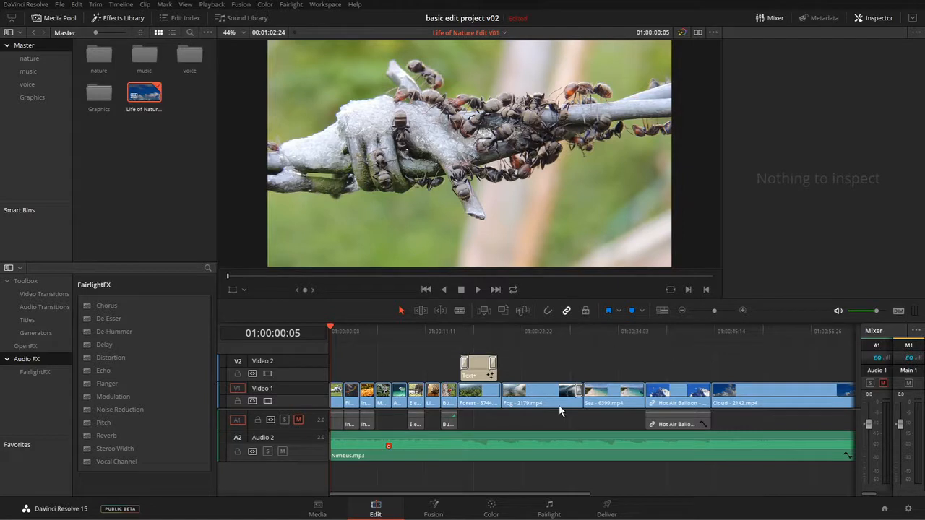
Step: Open the nature bin, and view the ant clip's node composition on the Fusion page before returning to the Color page
{"action": "double_click", "coordinate": [103, 58]}
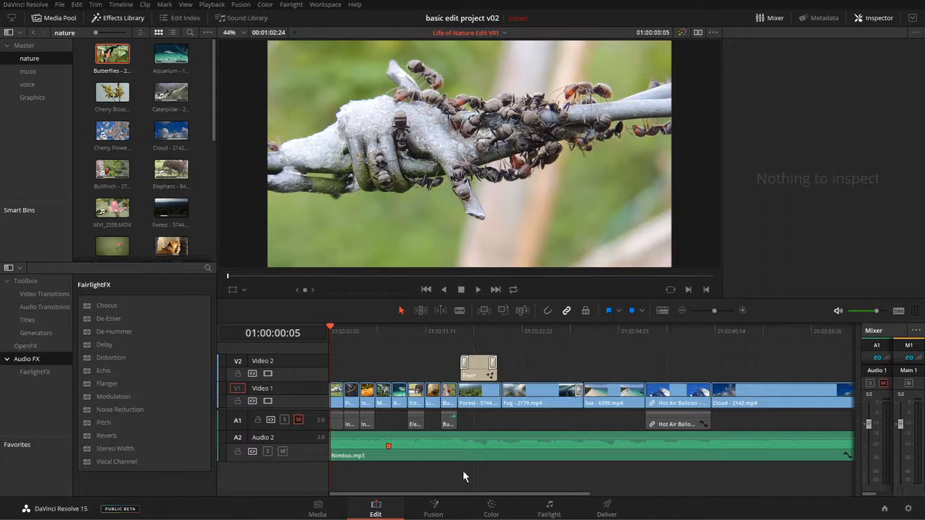
{"action": "left_click", "coordinate": [433, 510]}
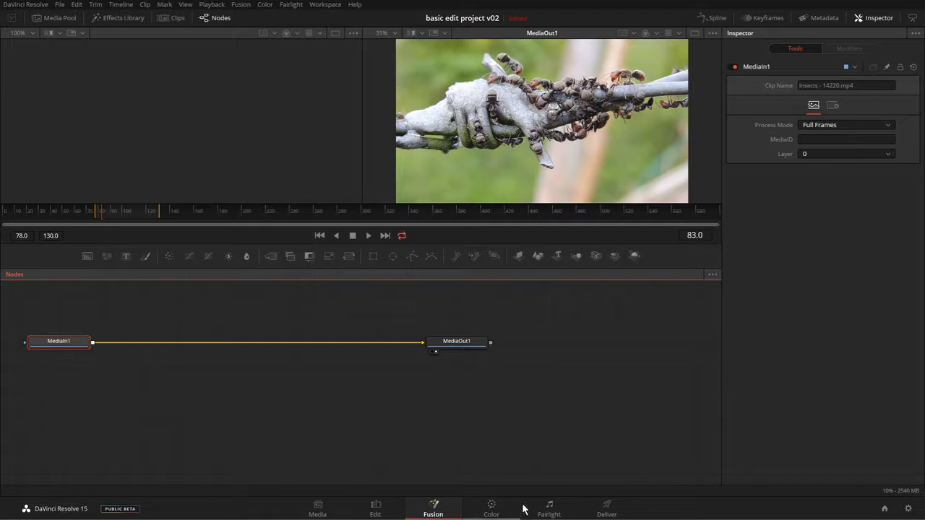
{"action": "left_click", "coordinate": [497, 513]}
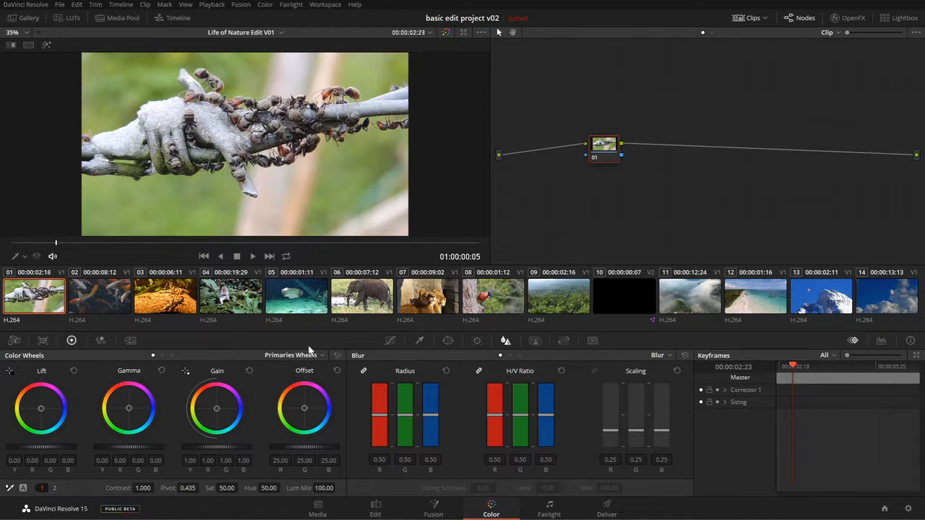
Step: Show the mini timeline on the Color page and compare its tracks with the Edit page timeline
{"action": "left_click", "coordinate": [168, 19]}
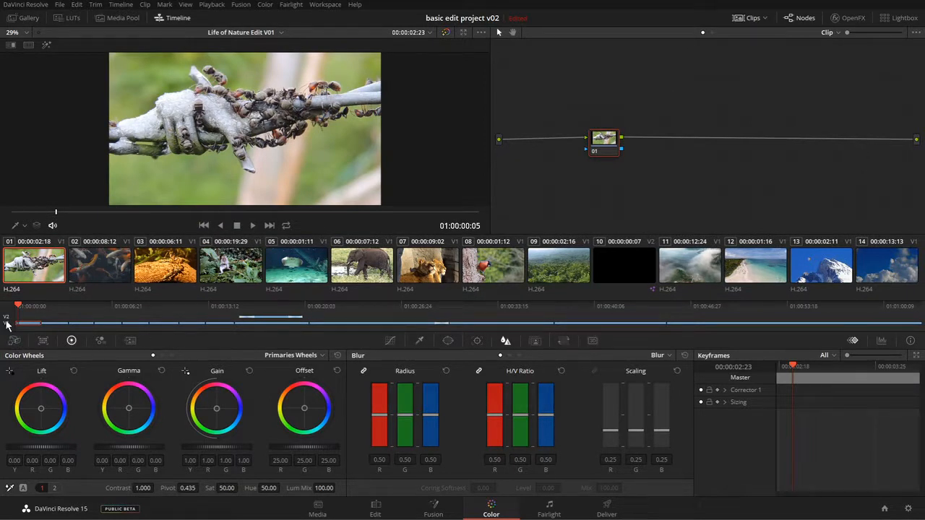
{"action": "left_click", "coordinate": [376, 510]}
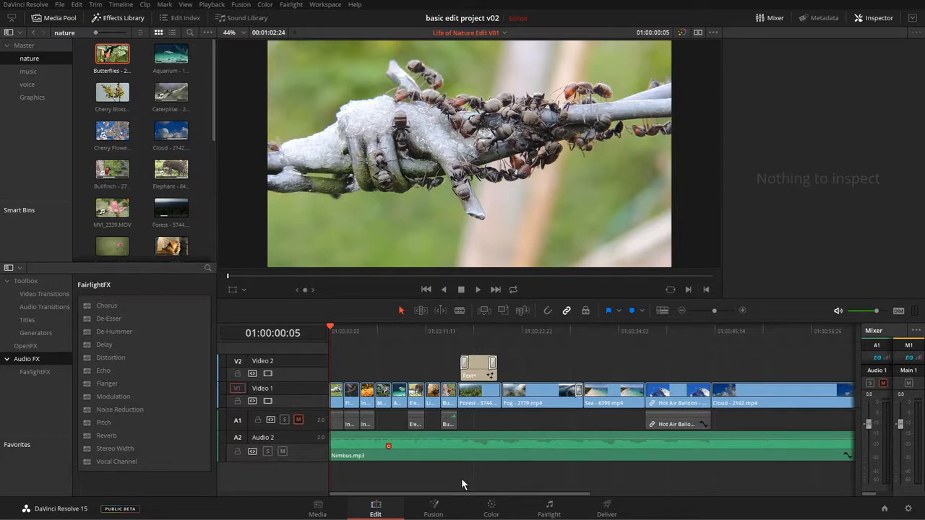
{"action": "left_click", "coordinate": [492, 508]}
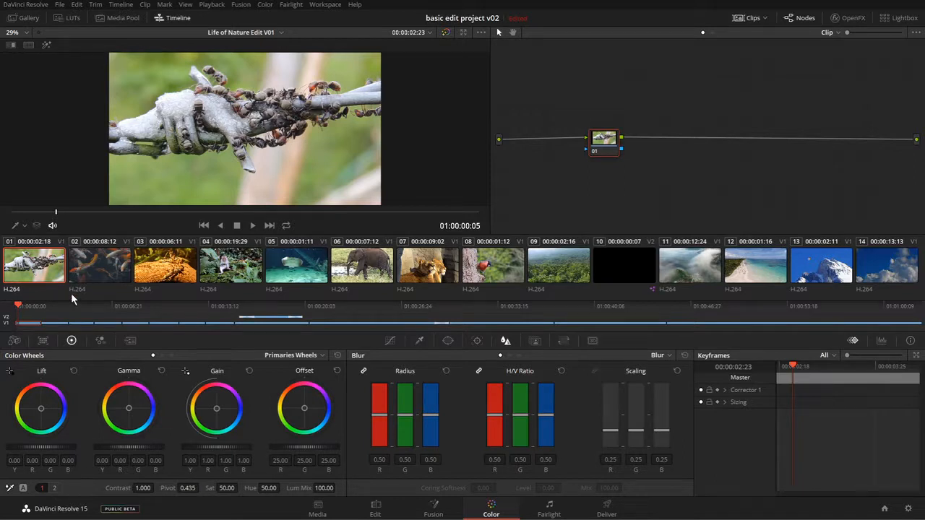
Step: Visit clips 02, 05, 12 and 14 through the thumbnails and mini timeline, ending on elephant clip 06
{"action": "left_click", "coordinate": [105, 264]}
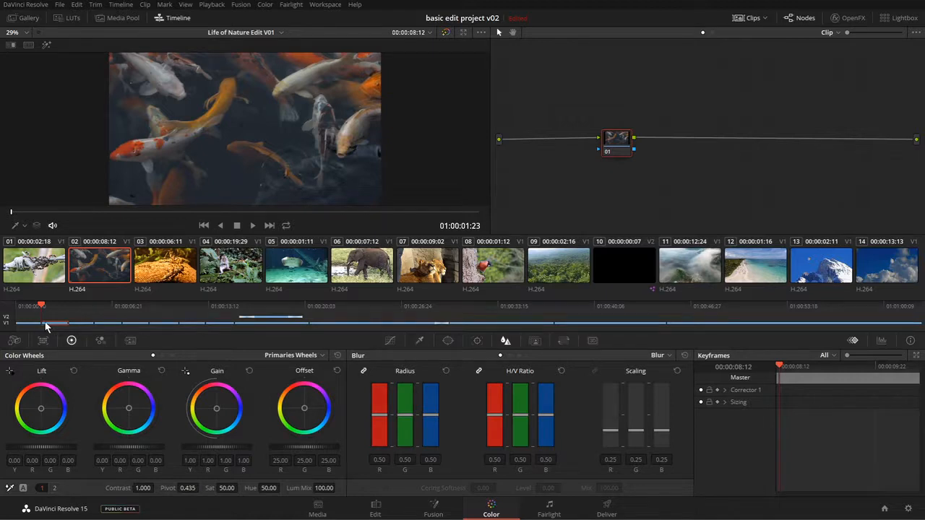
{"action": "left_click", "coordinate": [292, 281]}
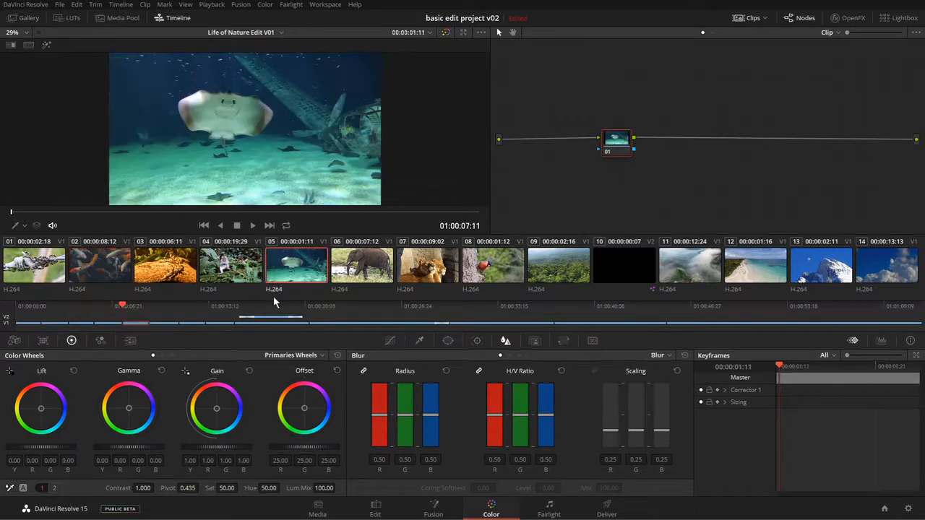
{"action": "left_click", "coordinate": [506, 326]}
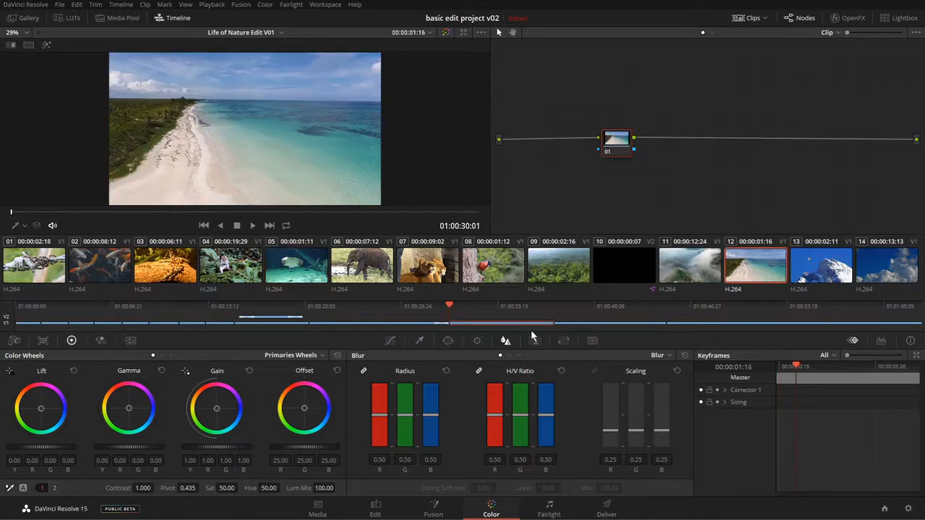
{"action": "left_click", "coordinate": [693, 323]}
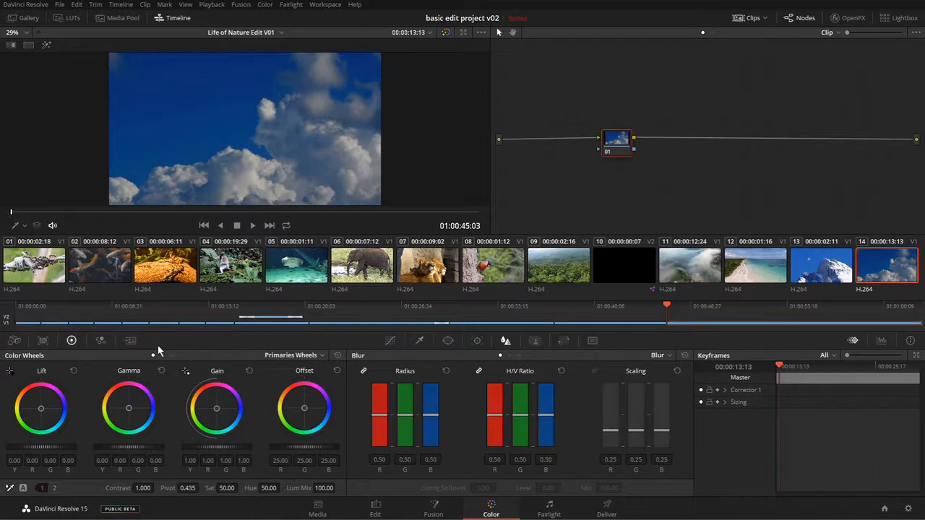
{"action": "left_click", "coordinate": [159, 324]}
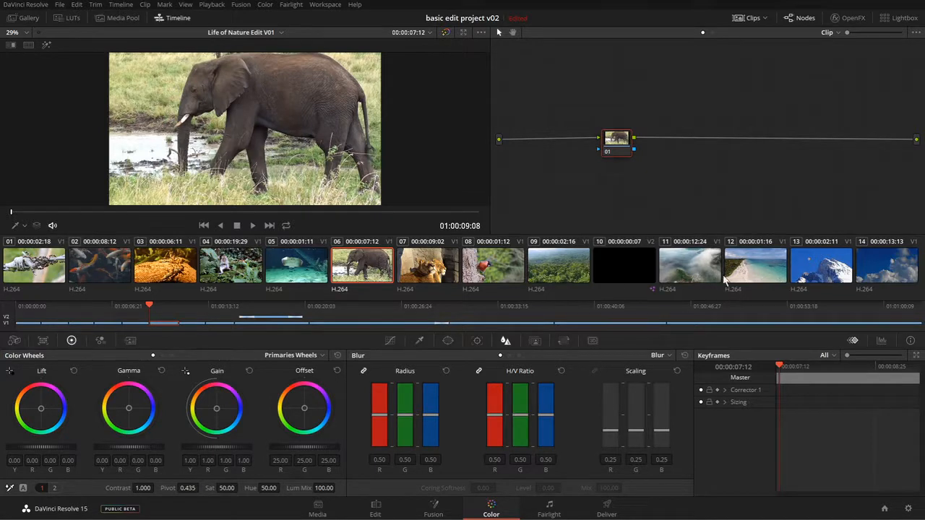
Step: Hide both the clip thumbnails and the mini timeline to enlarge the viewer and node area
{"action": "left_click", "coordinate": [747, 22]}
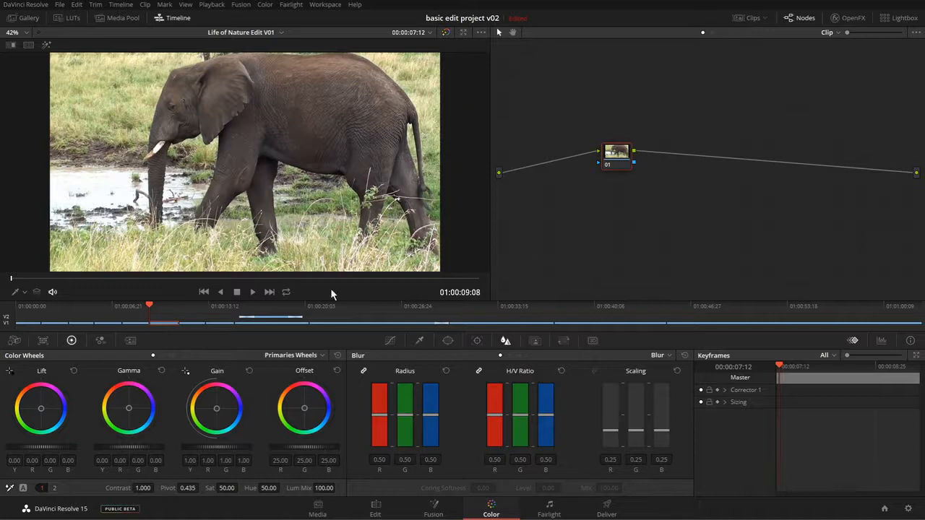
{"action": "left_click", "coordinate": [747, 18]}
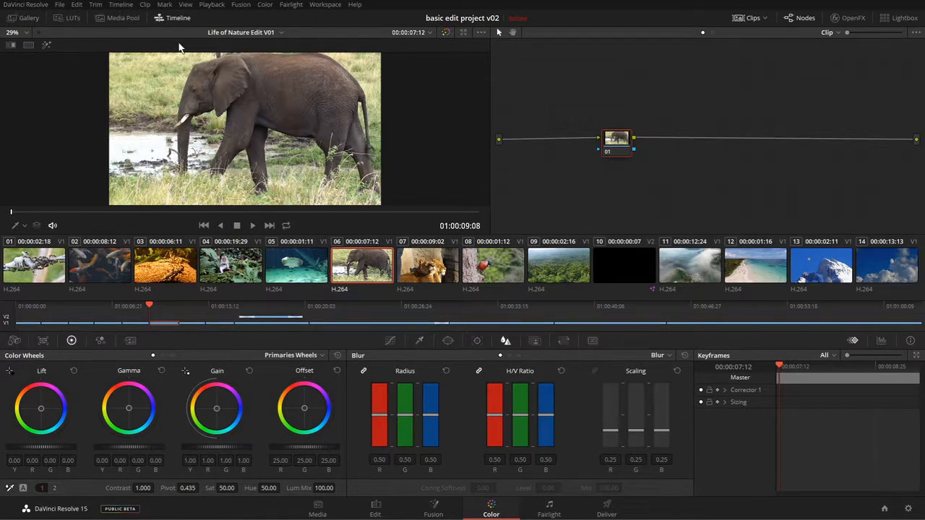
{"action": "left_click", "coordinate": [177, 17]}
{"action": "left_click", "coordinate": [751, 18]}
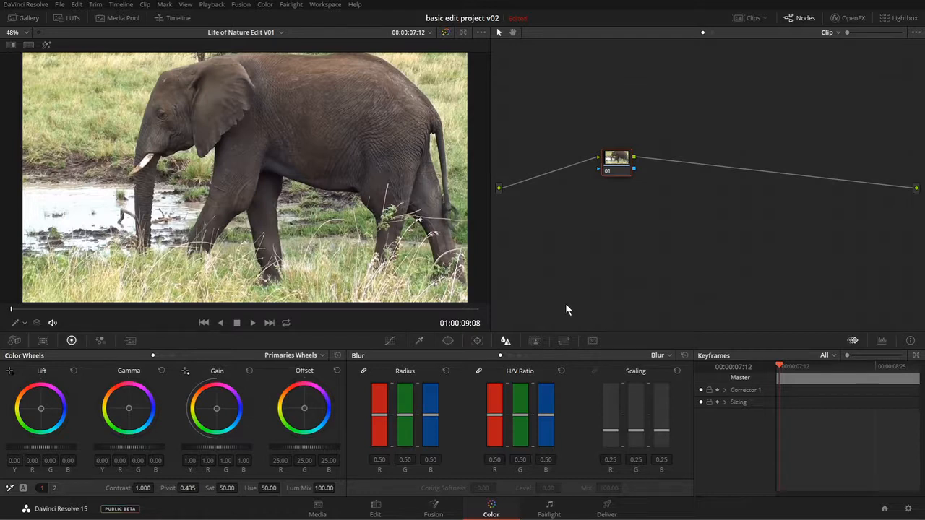
Step: Jump back and forth between neighbouring clips from the stingray to the forest, ending on the lion clip at 01:00:11:10
{"action": "key", "text": "Up"}
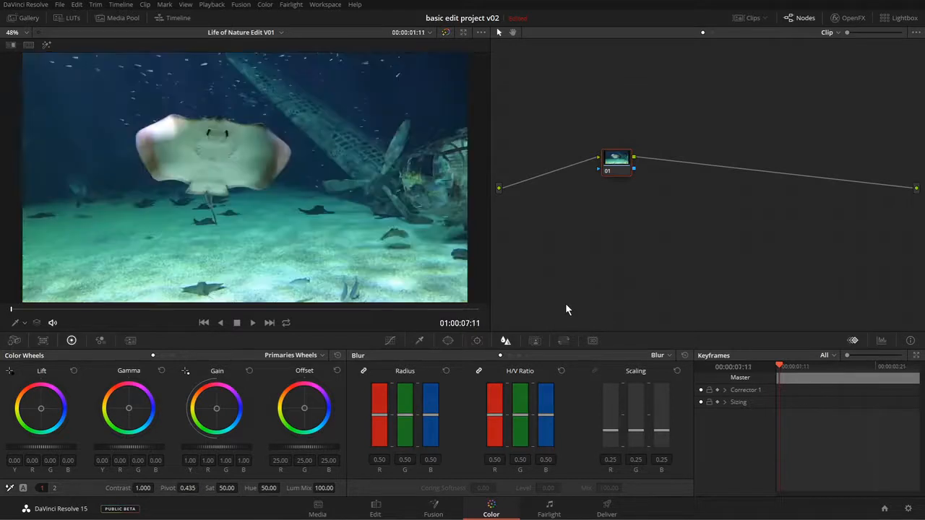
{"action": "key", "text": "Down"}
{"action": "key", "text": "Down"}
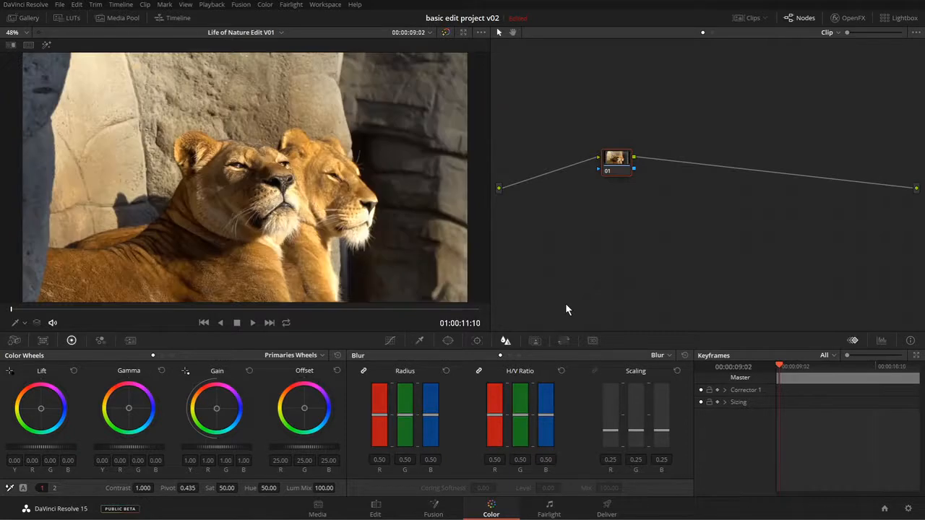
{"action": "key", "text": "Down"}
{"action": "key", "text": "Down"}
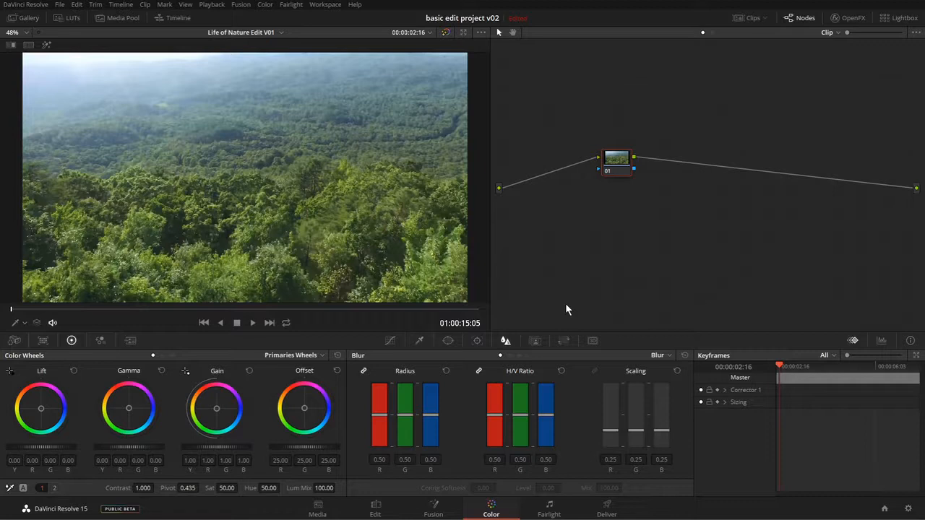
{"action": "key", "text": "Up"}
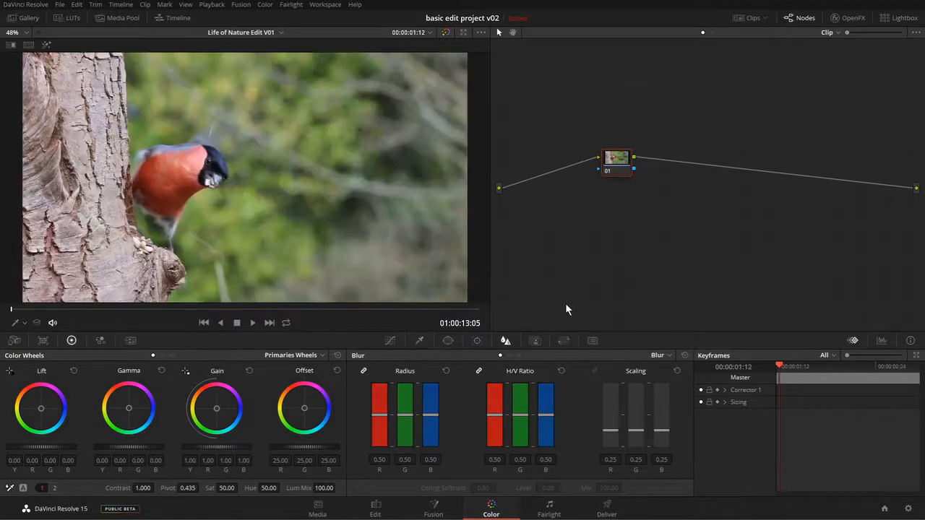
{"action": "key", "text": "Up"}
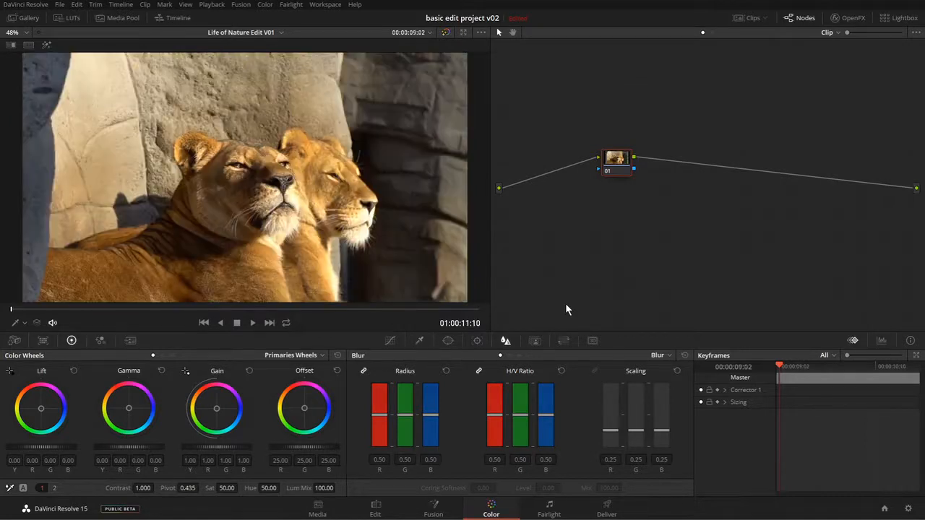
{"action": "key", "text": "Down"}
{"action": "key", "text": "Up"}
{"action": "key", "text": "Up"}
{"action": "key", "text": "Up"}
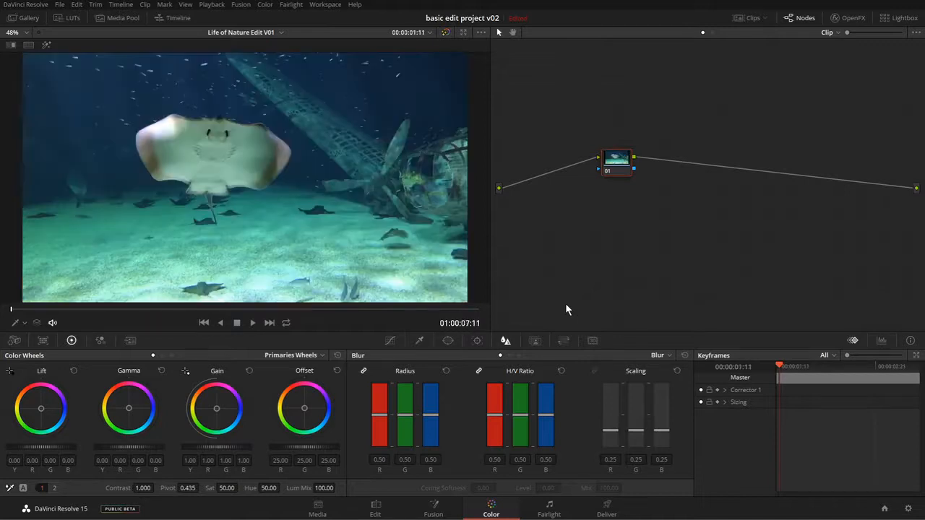
{"action": "key", "text": "Down"}
{"action": "key", "text": "Down"}
{"action": "key", "text": "Down"}
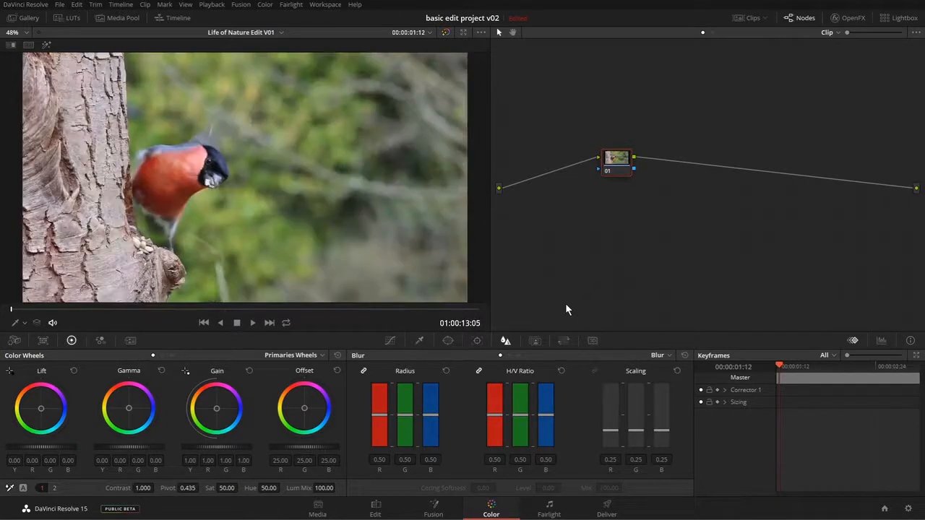
{"action": "key", "text": "Up"}
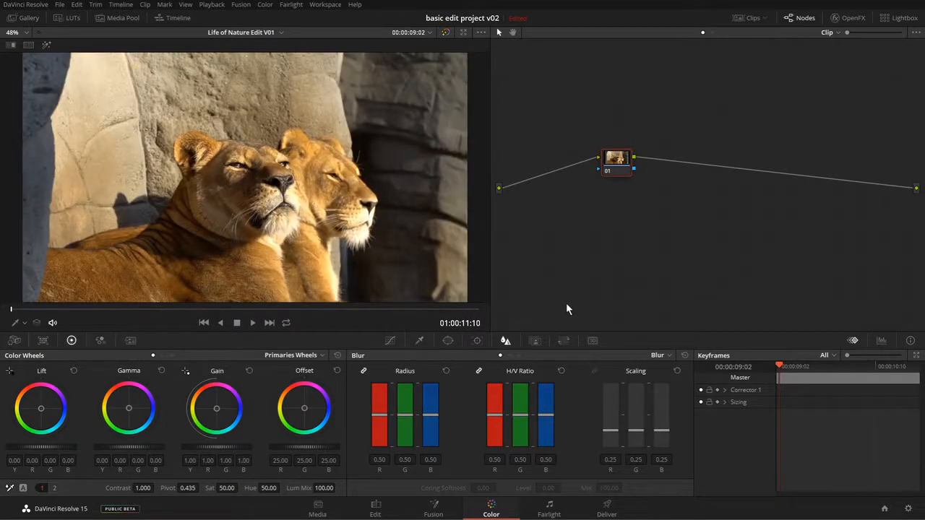
Step: Show the mini timeline and clip thumbnails again, and toggle the node area off and back on
{"action": "left_click", "coordinate": [177, 20]}
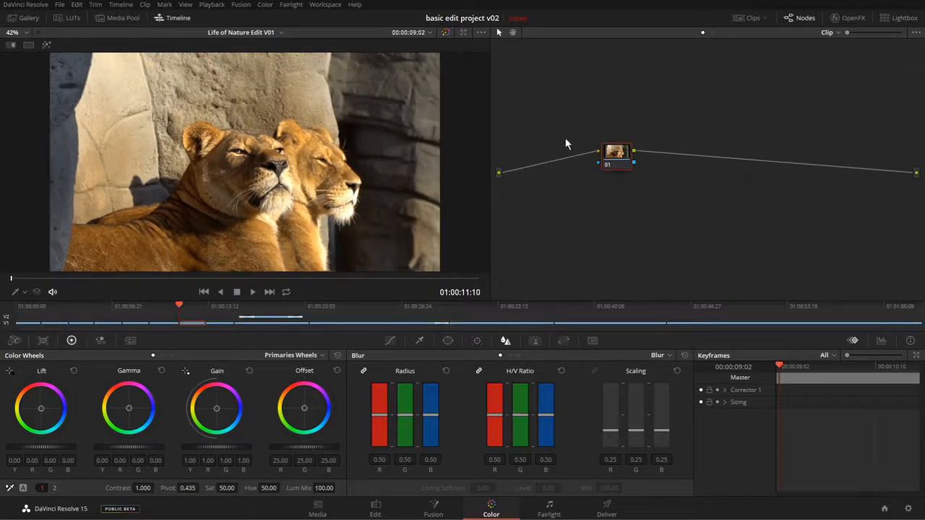
{"action": "left_click", "coordinate": [748, 19]}
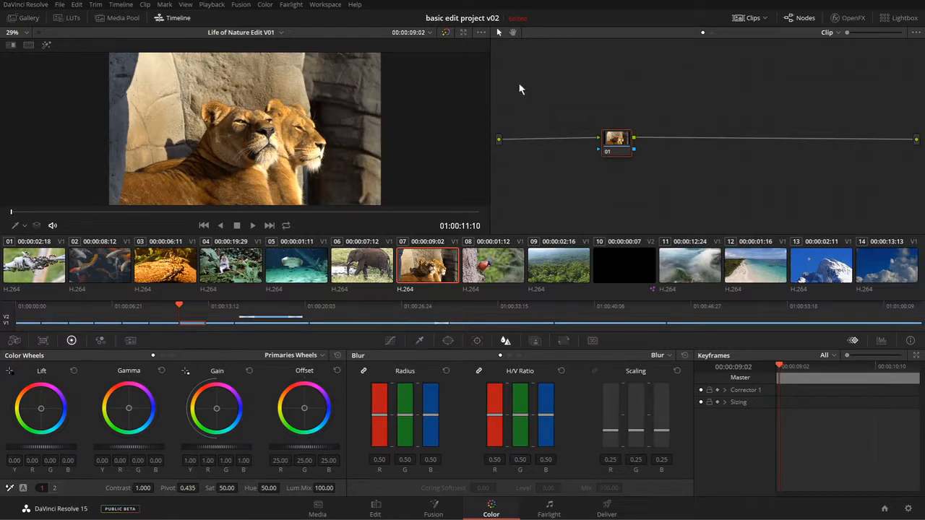
{"action": "left_click", "coordinate": [800, 18]}
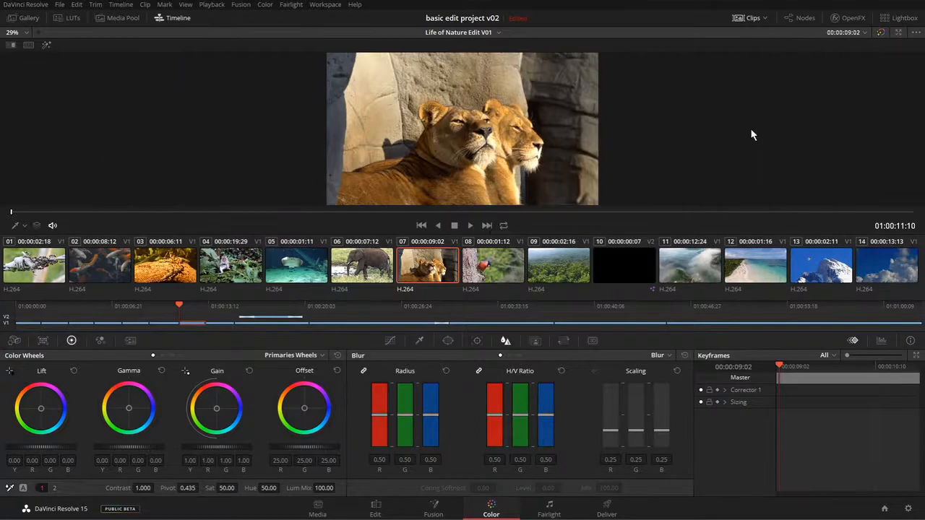
{"action": "left_click", "coordinate": [800, 18]}
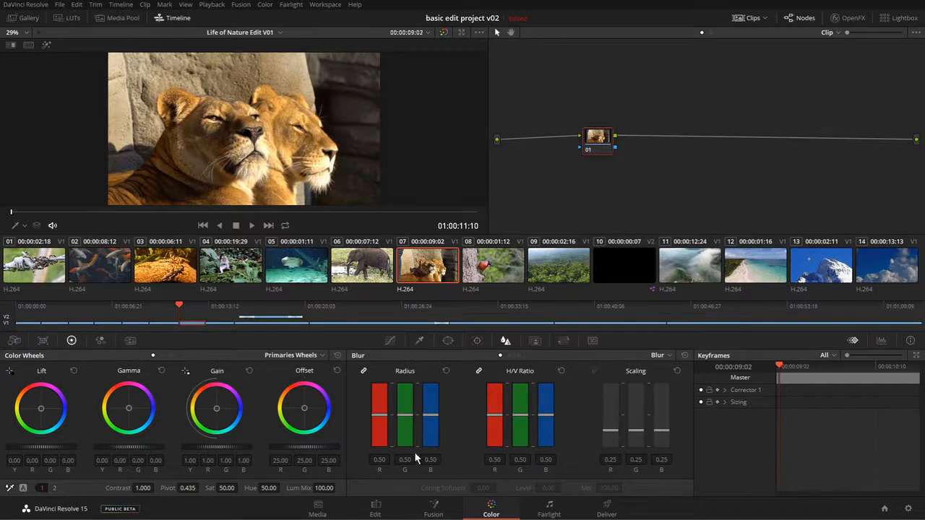
Step: Look through the Curves, Window and Tracker palettes for the lion clip
{"action": "left_click", "coordinate": [390, 340]}
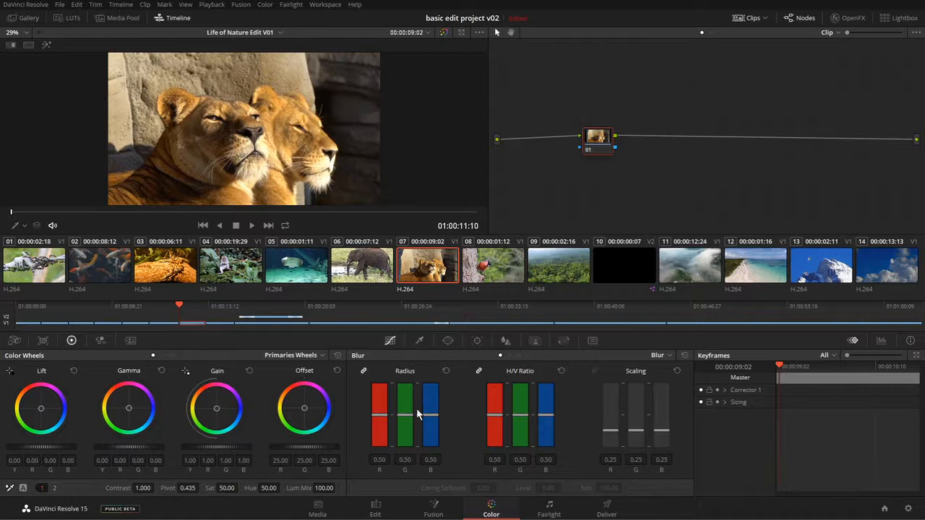
{"action": "left_click", "coordinate": [497, 355]}
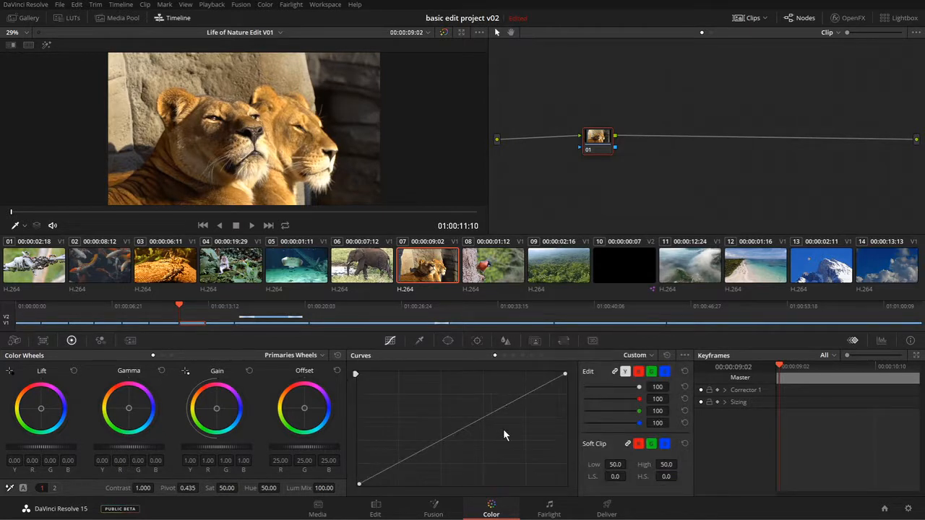
{"action": "left_click", "coordinate": [448, 340]}
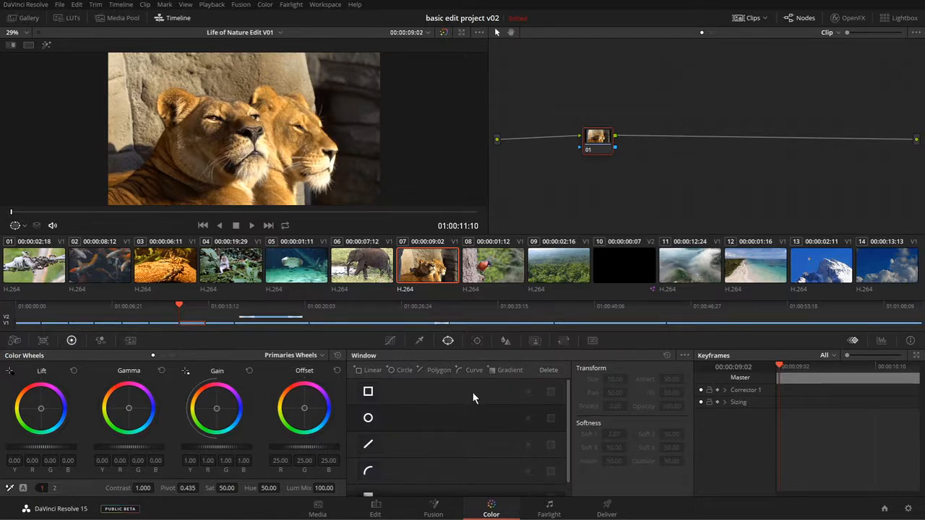
{"action": "left_click", "coordinate": [477, 340]}
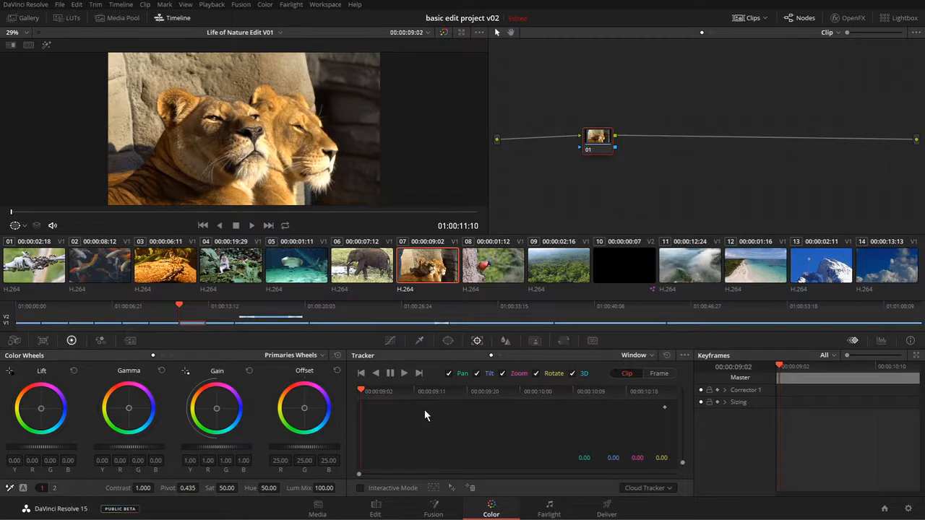
Step: Bring up the Blur palette in Blur mode and raise the lion clip's radius to 0.58
{"action": "left_click", "coordinate": [505, 341]}
{"action": "left_click", "coordinate": [666, 356]}
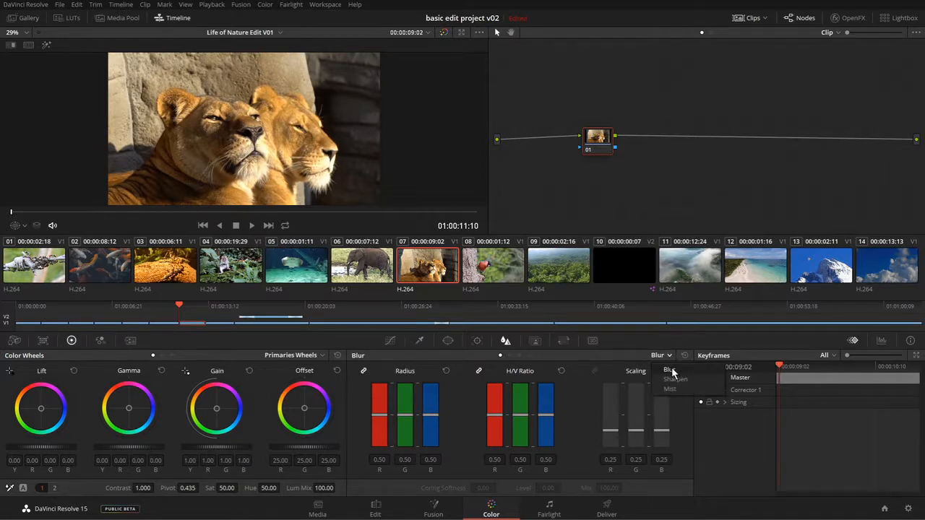
{"action": "left_click", "coordinate": [670, 370]}
{"action": "left_click_drag", "start_coordinate": [407, 411], "coordinate": [406, 405]}
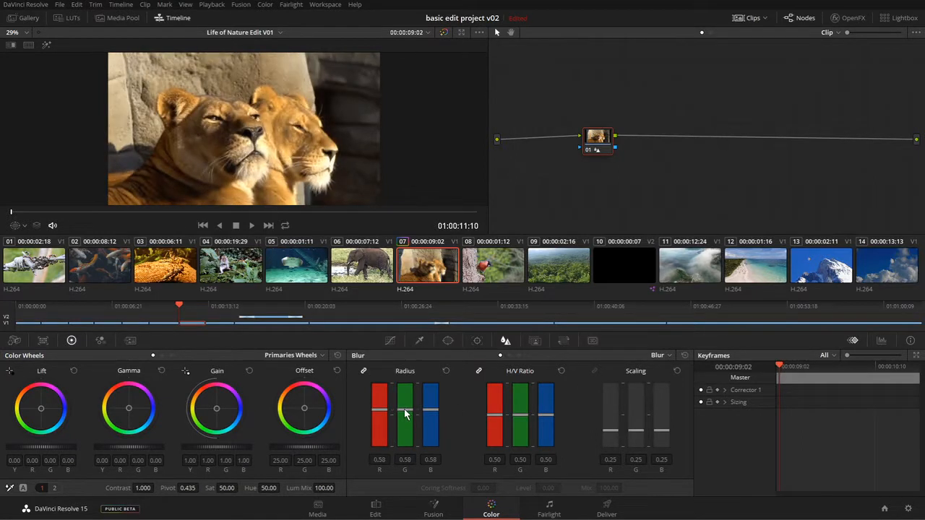
Step: Switch the palette to Sharpen, try a radius of 0.53 on the lion clip and reset the radius
{"action": "left_click", "coordinate": [664, 356]}
{"action": "left_click", "coordinate": [670, 379]}
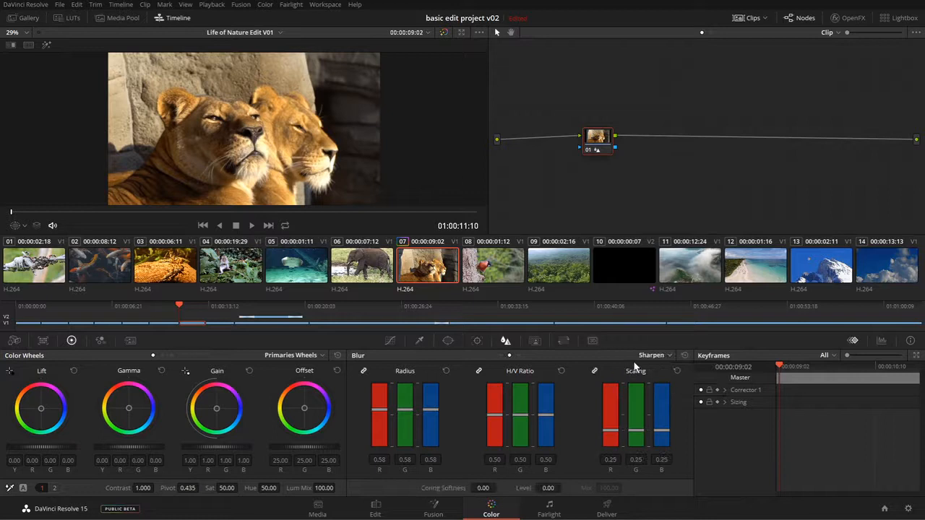
{"action": "left_click_drag", "start_coordinate": [403, 413], "coordinate": [401, 434]}
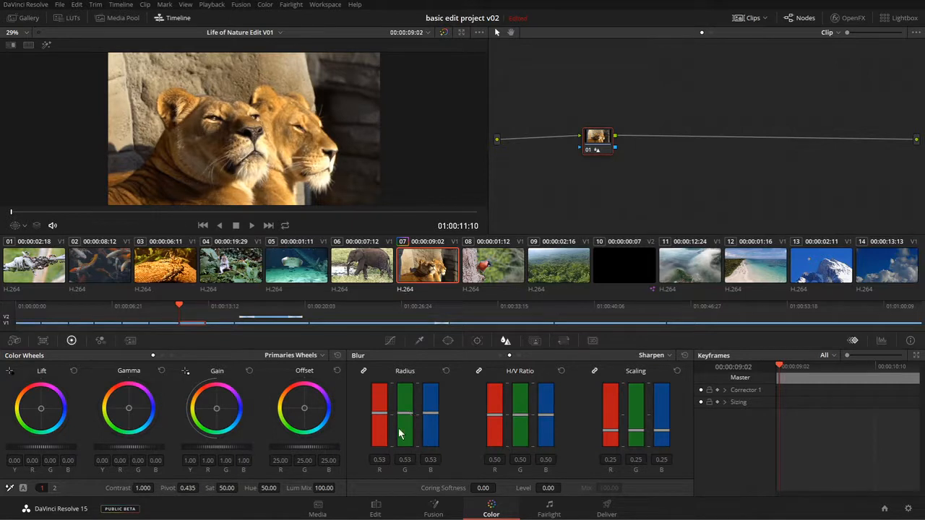
{"action": "left_click", "coordinate": [447, 371]}
{"action": "left_click_drag", "start_coordinate": [603, 140], "coordinate": [581, 149]}
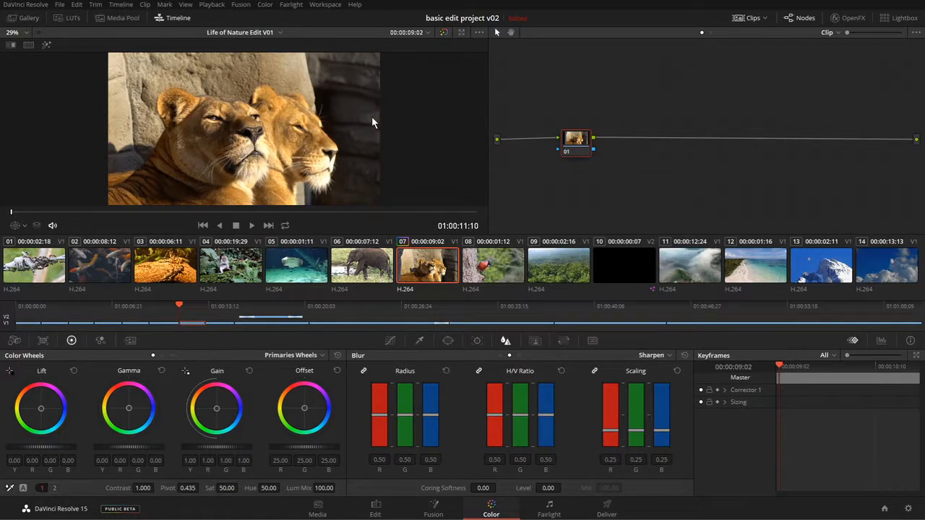
Step: Go to bird clip 08 at 01:00:14:08 and delete its only node
{"action": "left_click", "coordinate": [493, 265]}
{"action": "left_click", "coordinate": [216, 213]}
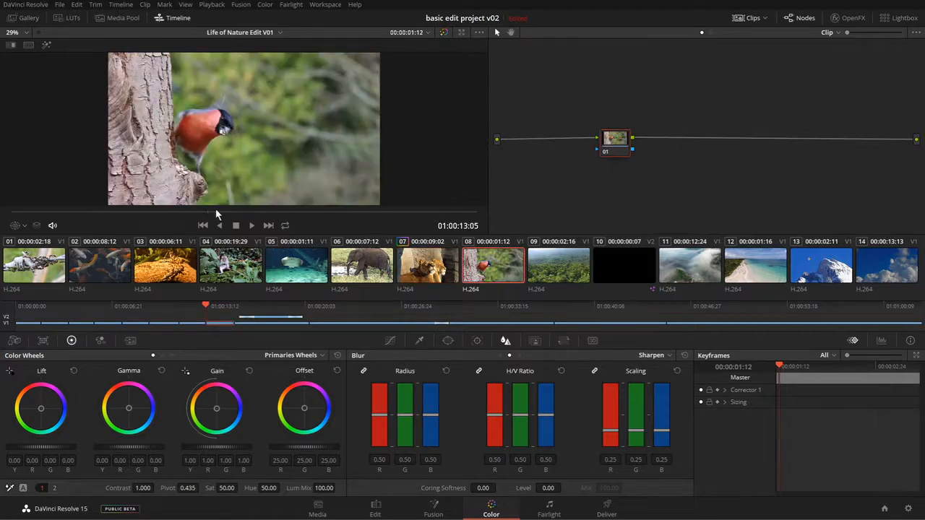
{"action": "left_click", "coordinate": [272, 213]}
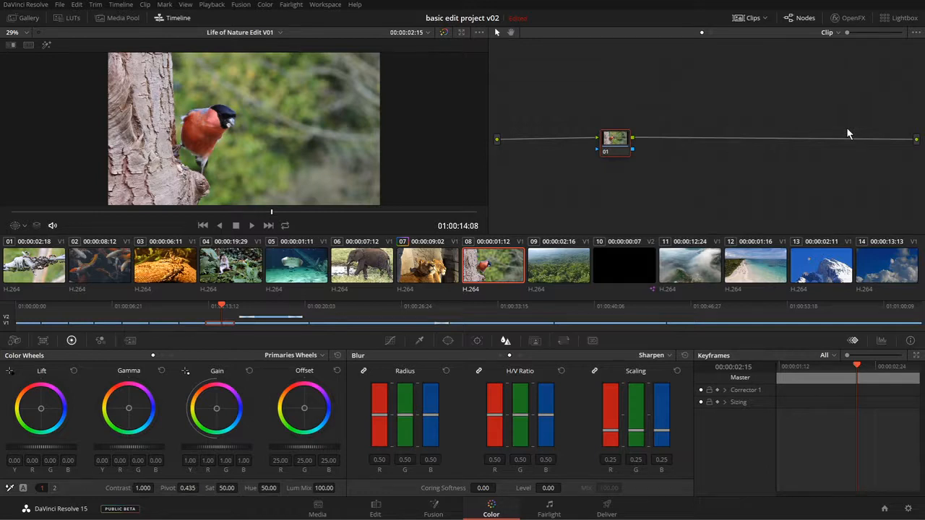
{"action": "left_click_drag", "start_coordinate": [604, 143], "coordinate": [560, 128]}
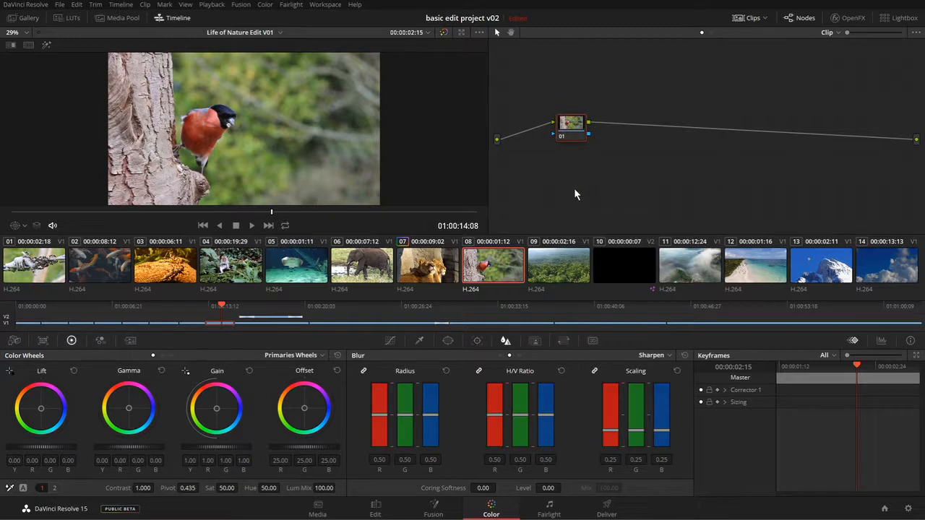
{"action": "key", "text": "Delete"}
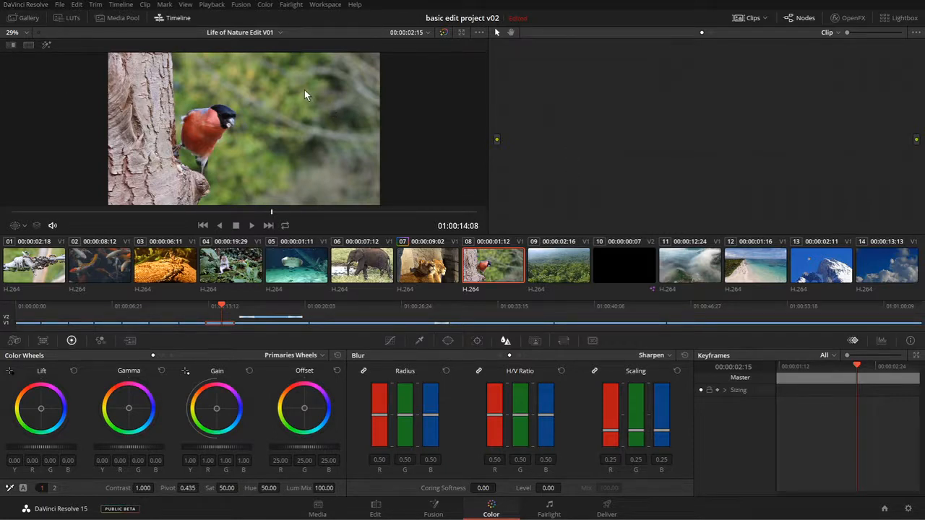
Step: Add a serial node to the bird clip's empty graph and delete it again
{"action": "left_click", "coordinate": [265, 6]}
{"action": "mouse_move", "coordinate": [302, 15]}
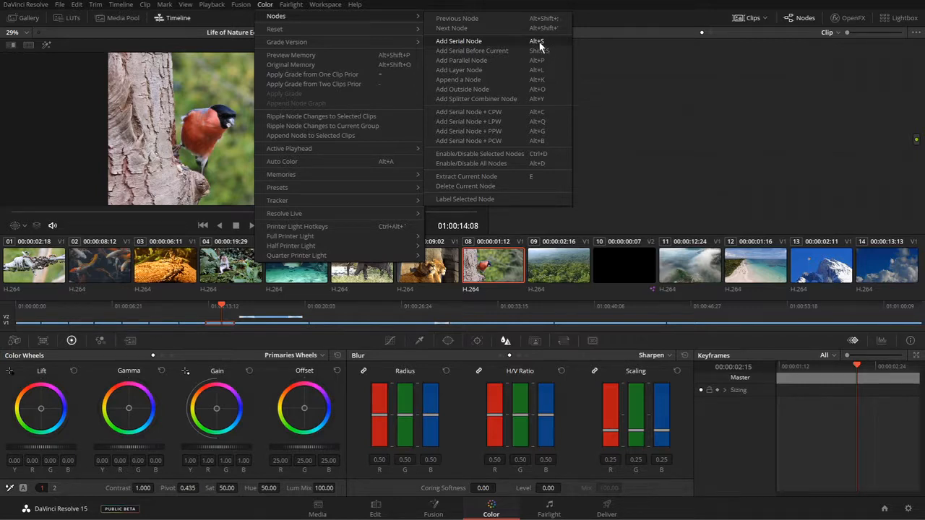
{"action": "left_click", "coordinate": [636, 116]}
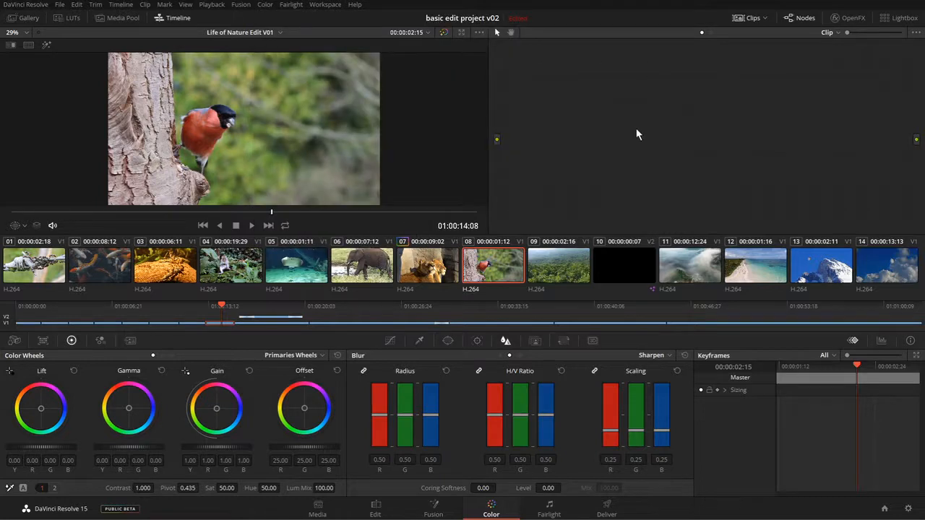
{"action": "key", "text": "alt+s"}
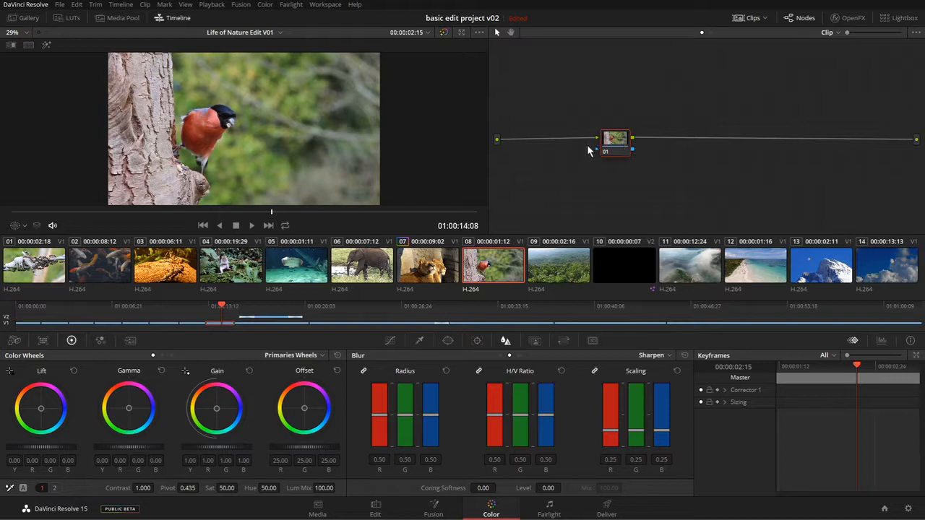
{"action": "left_click_drag", "start_coordinate": [615, 148], "coordinate": [610, 148]}
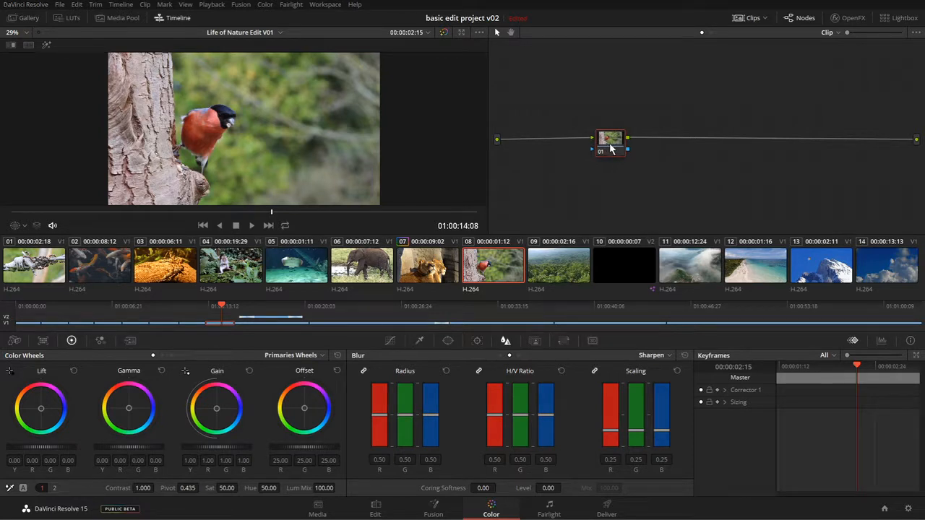
{"action": "key", "text": "Delete"}
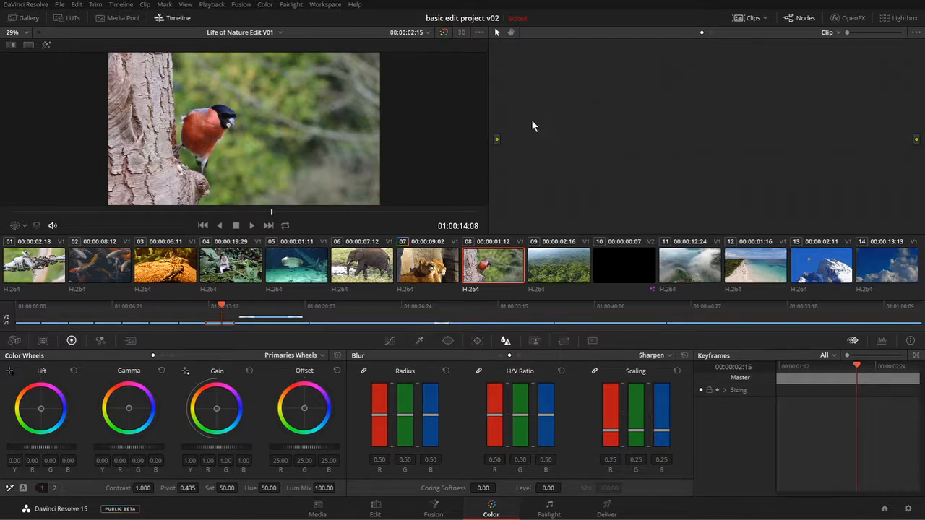
Step: Add an unconnected Corrector node to the bird clip's graph and move it between the source and output
{"action": "right_click", "coordinate": [611, 75]}
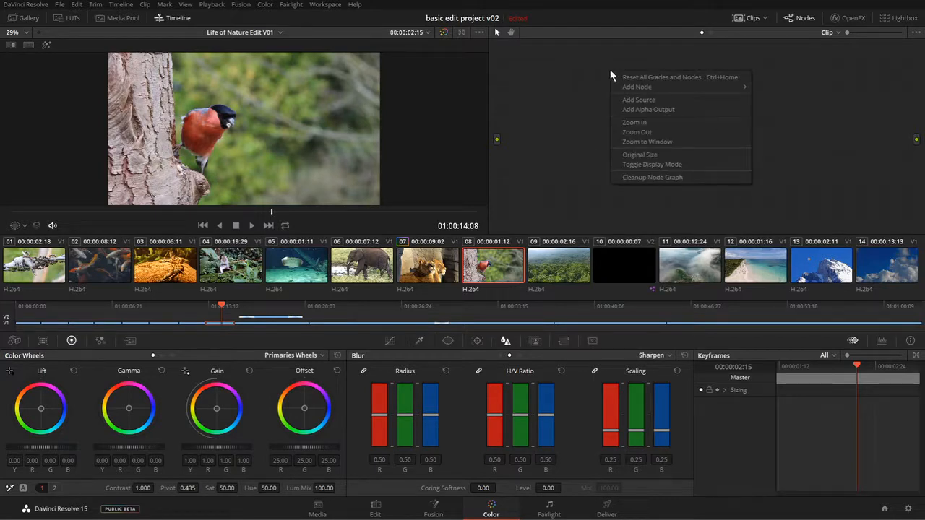
{"action": "mouse_move", "coordinate": [658, 90]}
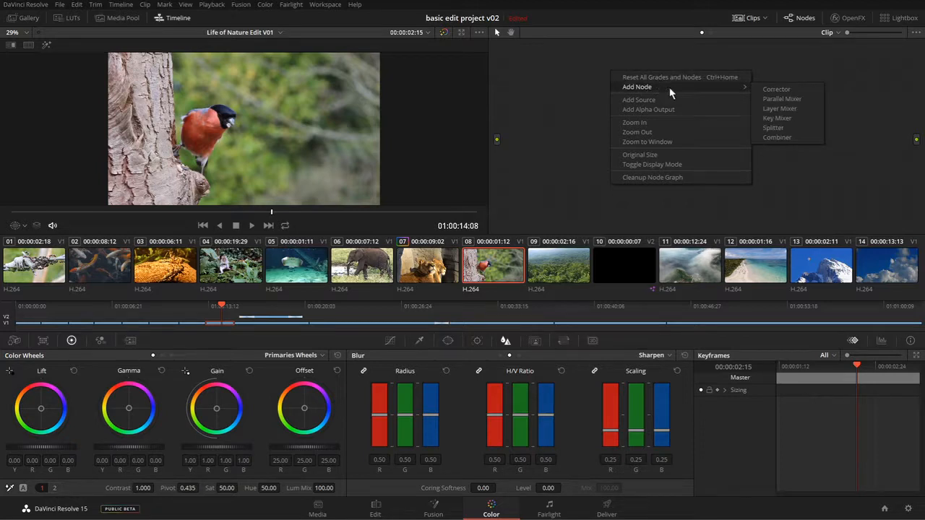
{"action": "left_click", "coordinate": [778, 89]}
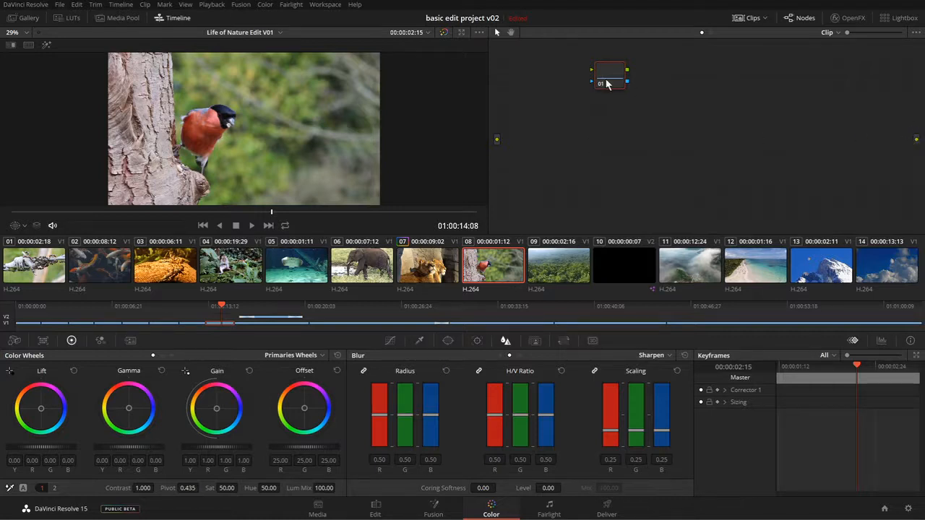
{"action": "left_click_drag", "start_coordinate": [607, 80], "coordinate": [606, 124]}
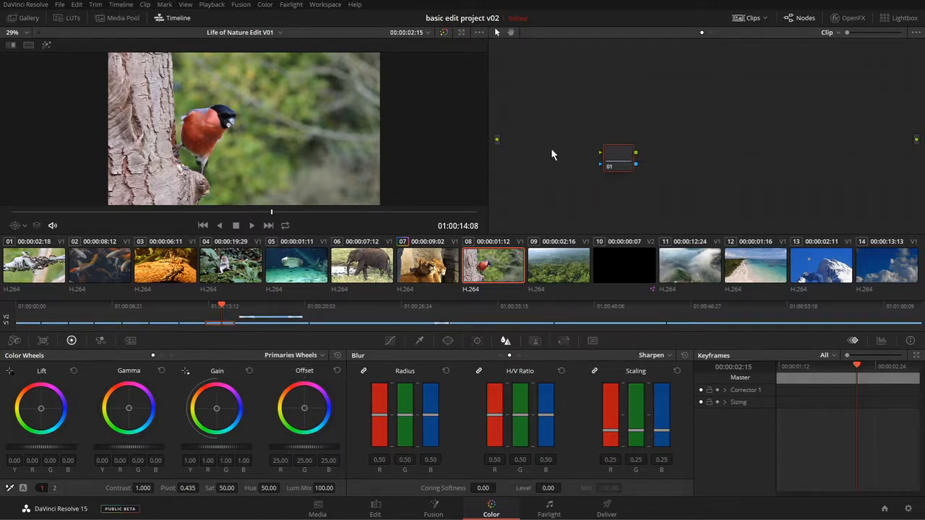
{"action": "mouse_move", "coordinate": [629, 161]}
{"action": "left_mouse_down"}
{"action": "mouse_move", "coordinate": [732, 69]}
{"action": "mouse_move", "coordinate": [639, 156]}
{"action": "left_mouse_up"}
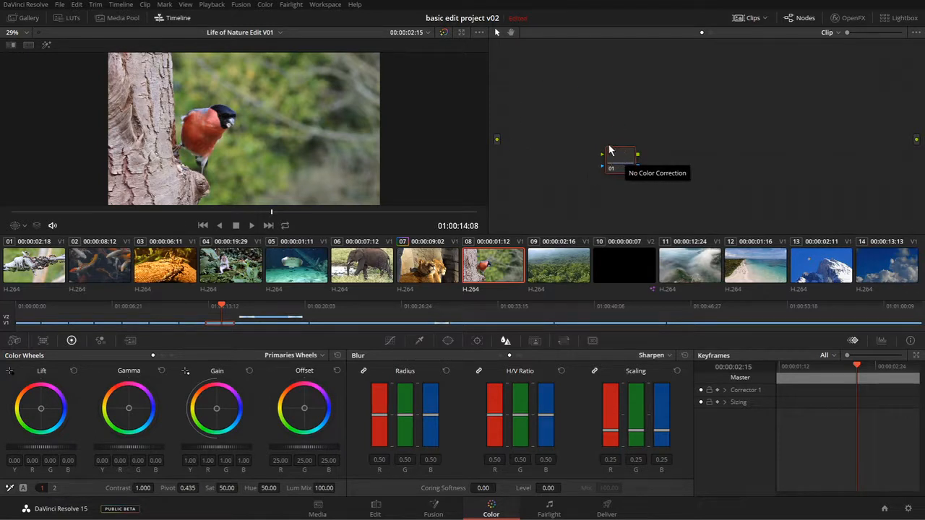
Step: Try pulling connection lines from the Corrector node's RGB input and output into empty space
{"action": "left_click_drag", "start_coordinate": [602, 155], "coordinate": [579, 92]}
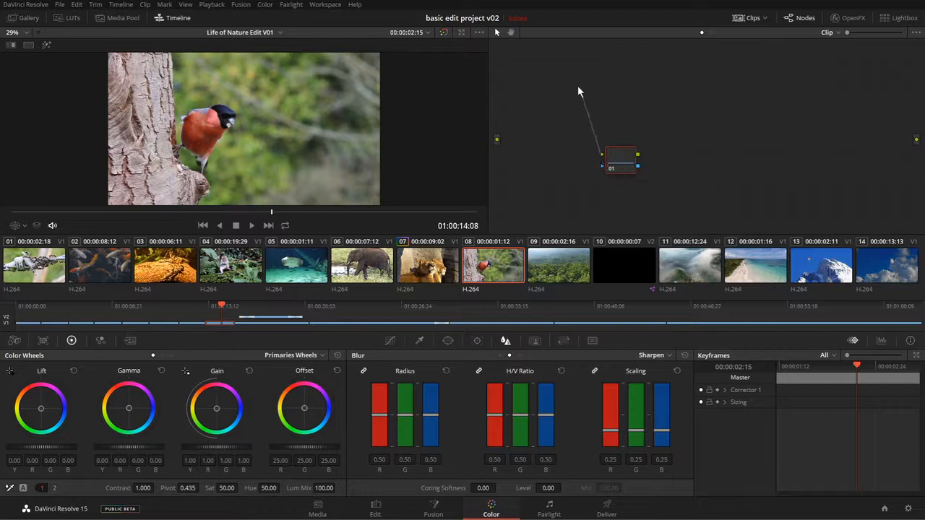
{"action": "left_click_drag", "start_coordinate": [581, 139], "coordinate": [583, 135]}
{"action": "left_click_drag", "start_coordinate": [639, 160], "coordinate": [690, 131]}
Step: Enlarge the node graph and place the Corrector node midway between the source and output
{"action": "scroll", "coordinate": [613, 169], "scroll_direction": "up", "scroll_amount": 2}
{"action": "scroll", "coordinate": [580, 169], "scroll_direction": "down", "scroll_amount": 2}
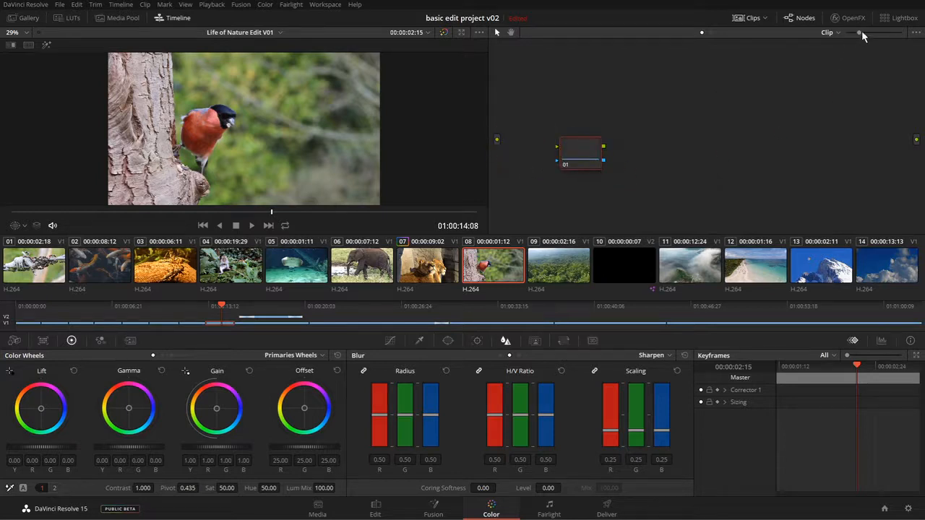
{"action": "left_click_drag", "start_coordinate": [859, 33], "coordinate": [882, 33]}
{"action": "left_click_drag", "start_coordinate": [525, 137], "coordinate": [656, 143]}
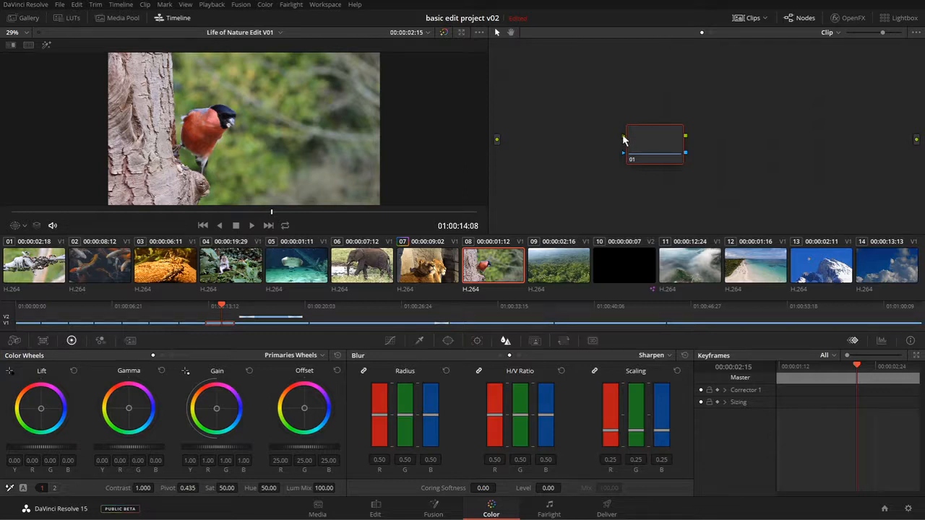
Step: Connect the source to the Corrector node's RGB input and the node's RGB output to the final output
{"action": "mouse_move", "coordinate": [623, 136]}
{"action": "left_mouse_down"}
{"action": "mouse_move", "coordinate": [551, 139]}
{"action": "mouse_move", "coordinate": [547, 113]}
{"action": "mouse_move", "coordinate": [619, 145]}
{"action": "left_mouse_up"}
{"action": "left_click_drag", "start_coordinate": [686, 141], "coordinate": [729, 109]}
{"action": "left_click_drag", "start_coordinate": [499, 139], "coordinate": [625, 138]}
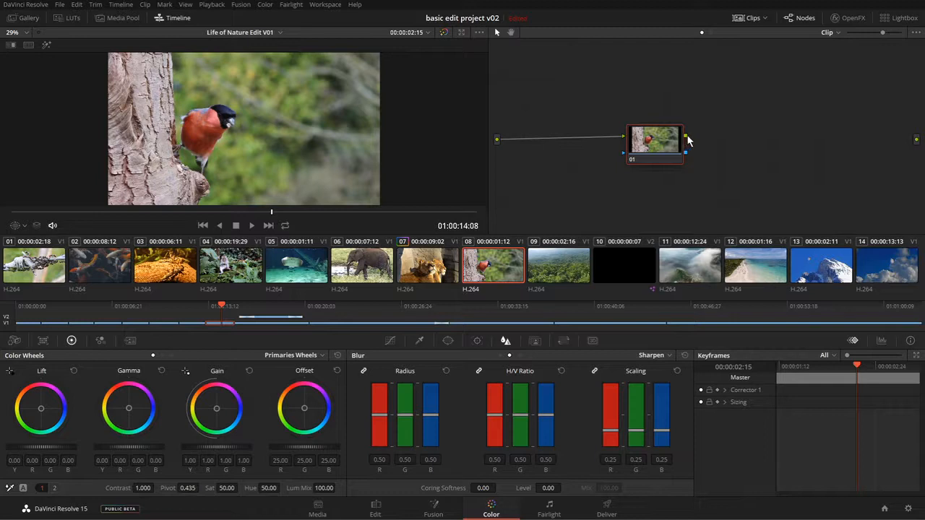
{"action": "left_click_drag", "start_coordinate": [685, 137], "coordinate": [917, 141]}
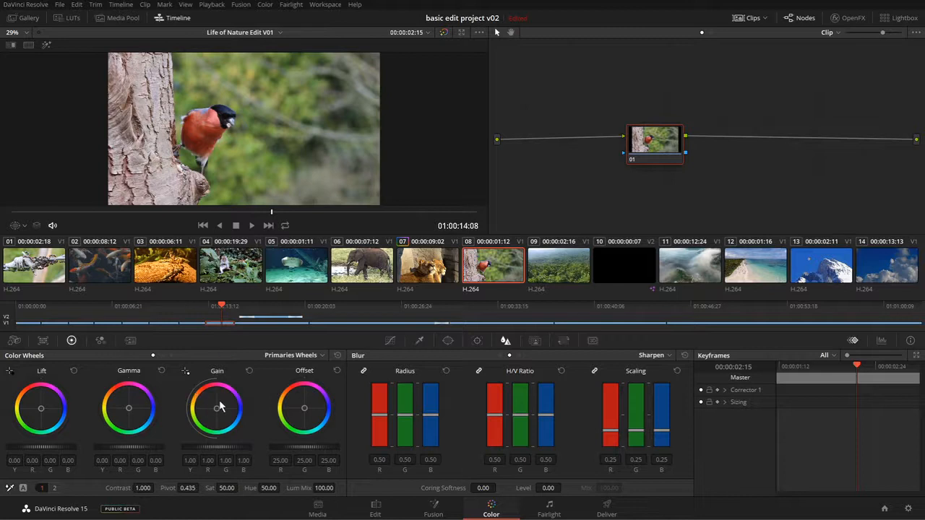
Step: Push the node's Gain to orange (R 2.40, G 0.68, B 0.01) and disconnect the node from the final output
{"action": "left_click_drag", "start_coordinate": [219, 400], "coordinate": [204, 388]}
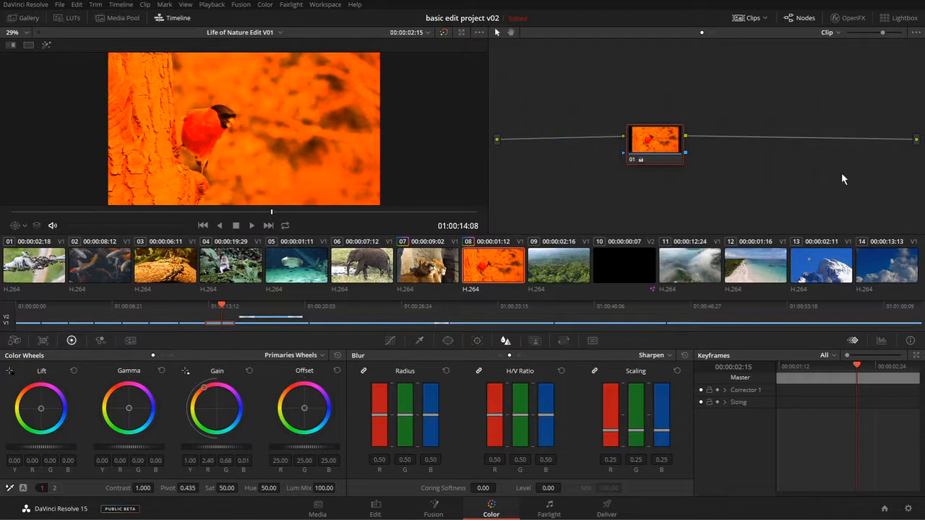
{"action": "left_click_drag", "start_coordinate": [914, 140], "coordinate": [698, 139]}
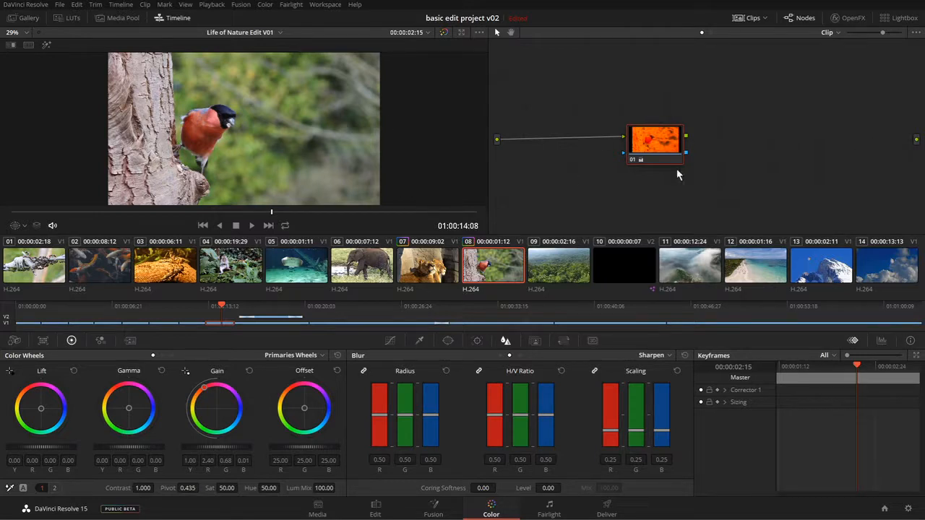
{"action": "mouse_move", "coordinate": [662, 142]}
{"action": "left_mouse_down"}
{"action": "mouse_move", "coordinate": [648, 136]}
{"action": "mouse_move", "coordinate": [656, 137]}
{"action": "left_mouse_up"}
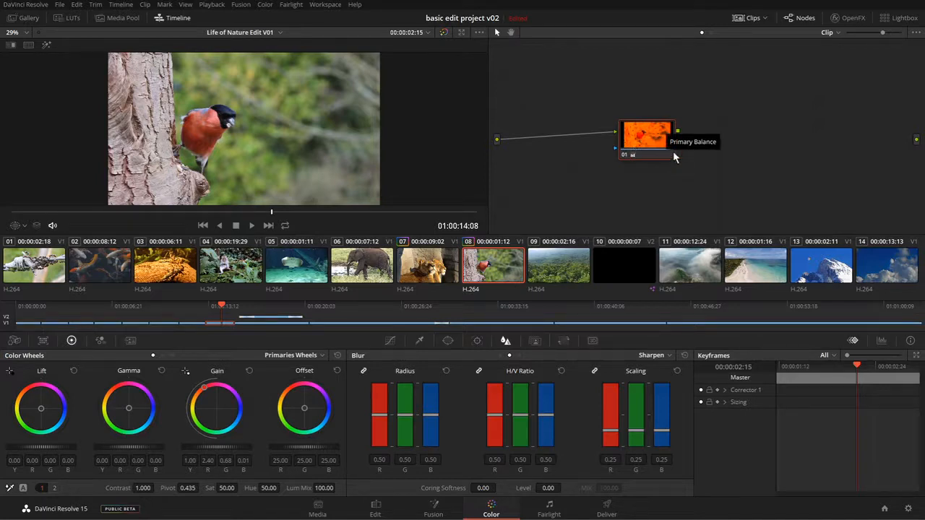
Step: Reconnect the Corrector node's RGB output to the final output and place the node closer to the source
{"action": "left_click_drag", "start_coordinate": [679, 133], "coordinate": [917, 140]}
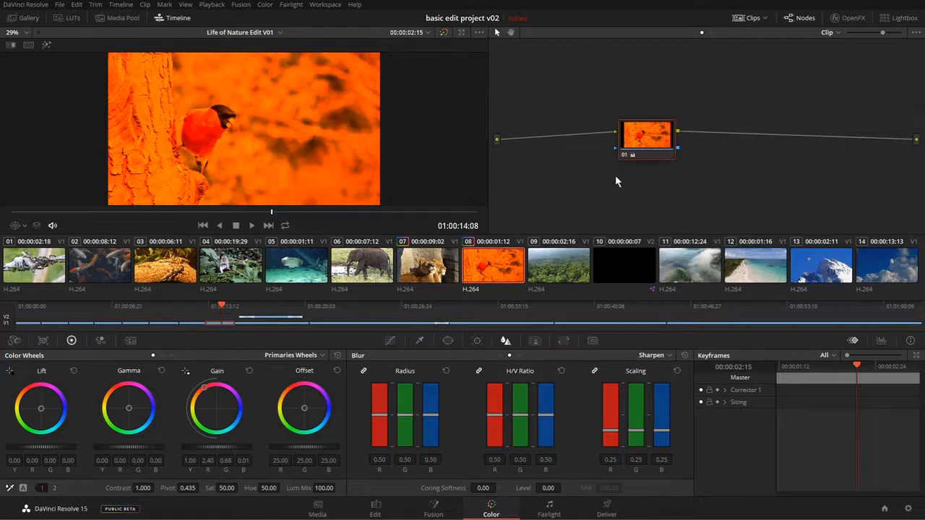
{"action": "left_click_drag", "start_coordinate": [646, 150], "coordinate": [631, 166]}
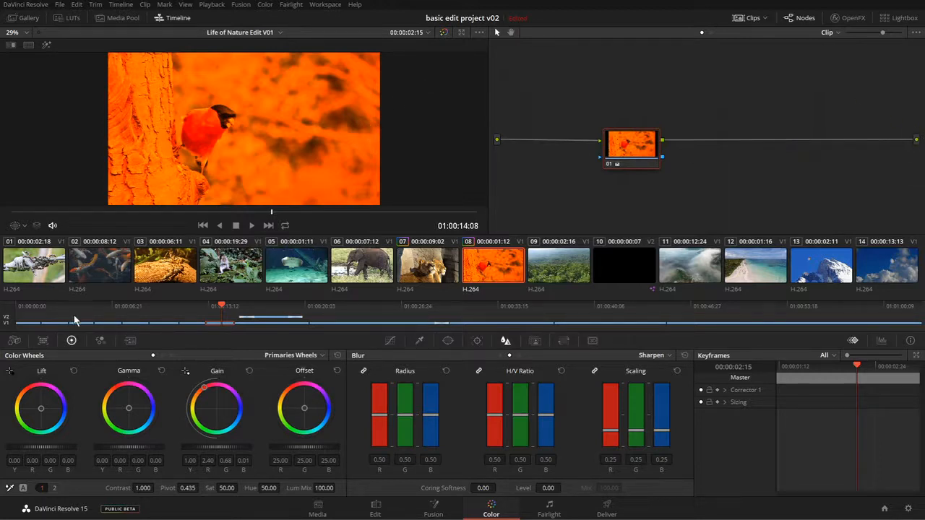
{"action": "left_click_drag", "start_coordinate": [648, 156], "coordinate": [620, 141]}
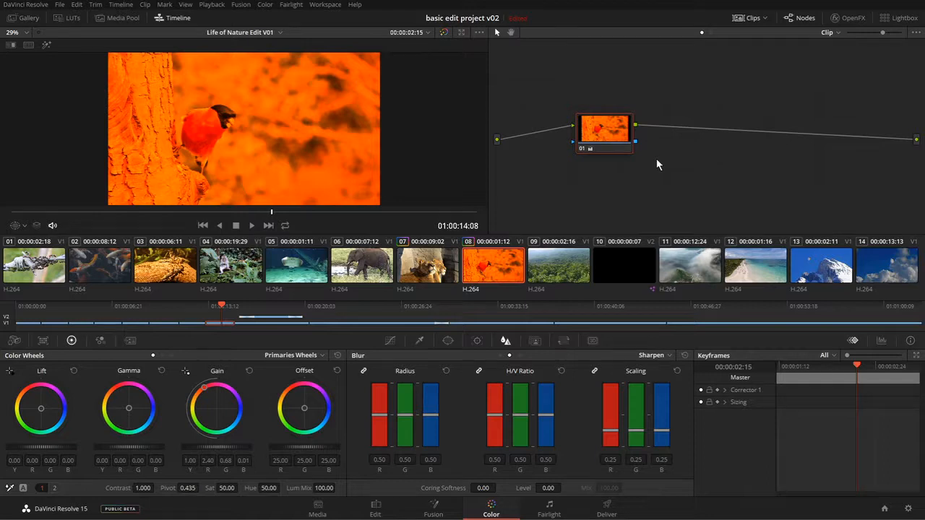
{"action": "left_click_drag", "start_coordinate": [603, 133], "coordinate": [583, 130]}
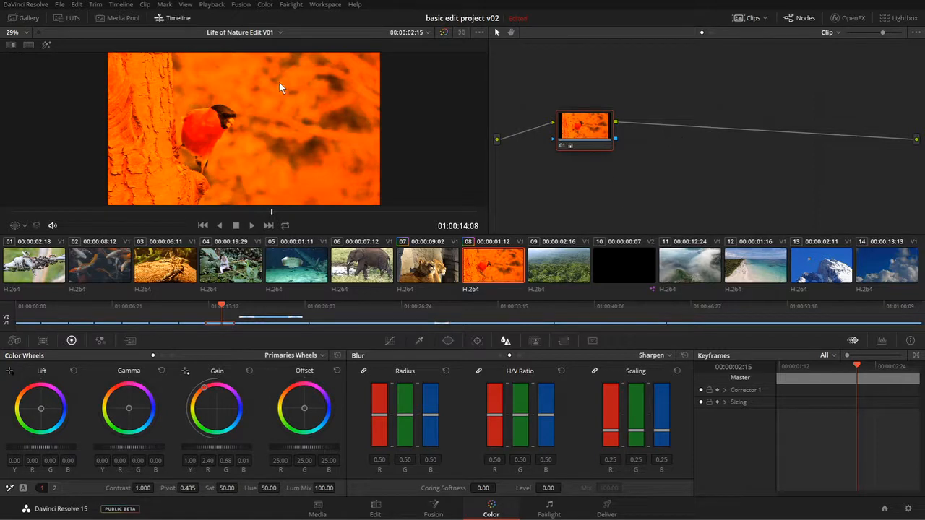
Step: Add three serial nodes in a row after node 01, spacing the first one away from node 01
{"action": "left_click", "coordinate": [265, 5]}
{"action": "mouse_move", "coordinate": [282, 18]}
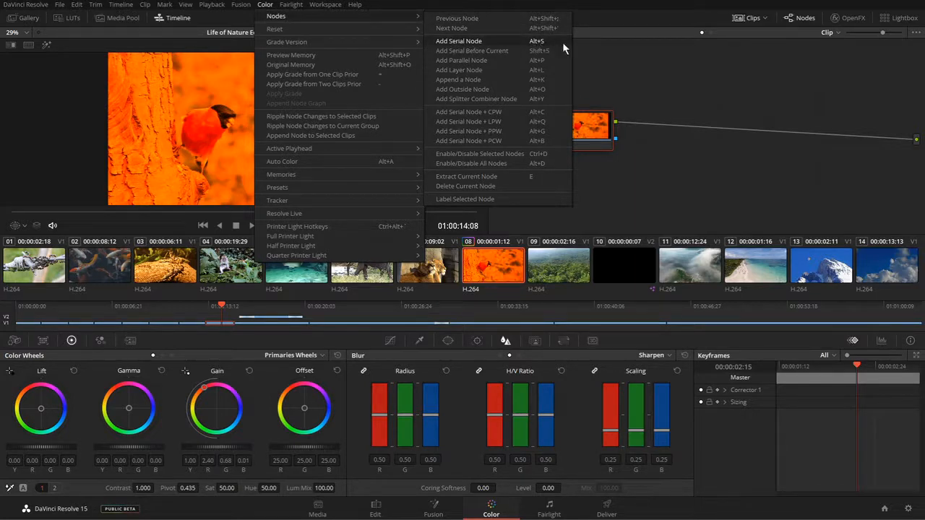
{"action": "left_click", "coordinate": [639, 61]}
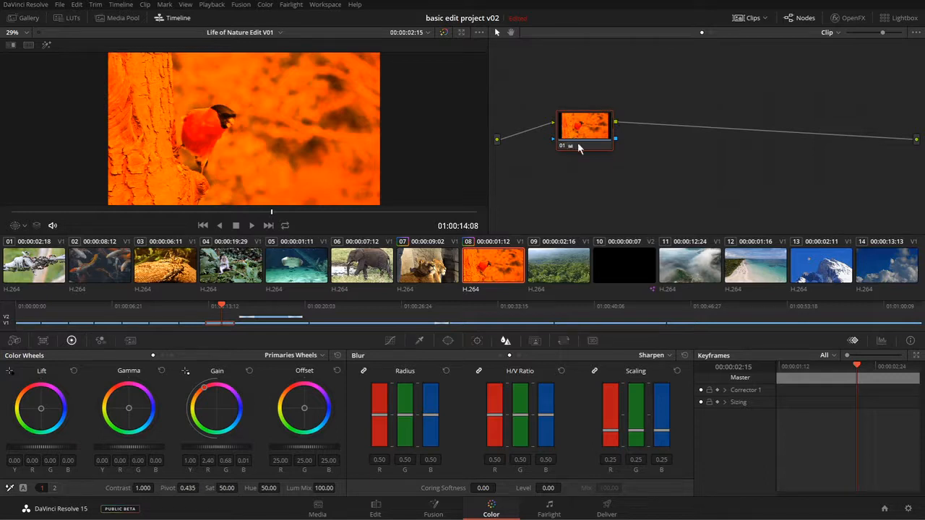
{"action": "key", "text": "alt+s"}
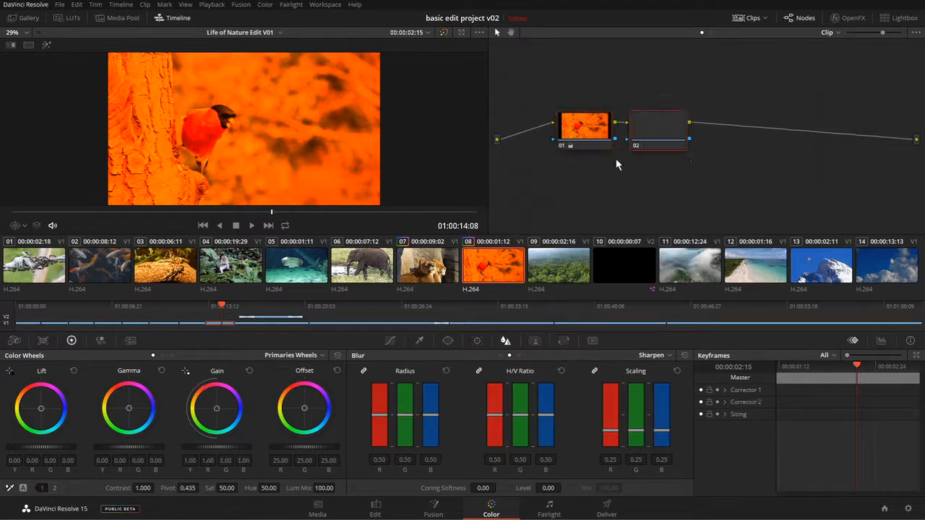
{"action": "left_click_drag", "start_coordinate": [655, 136], "coordinate": [697, 136]}
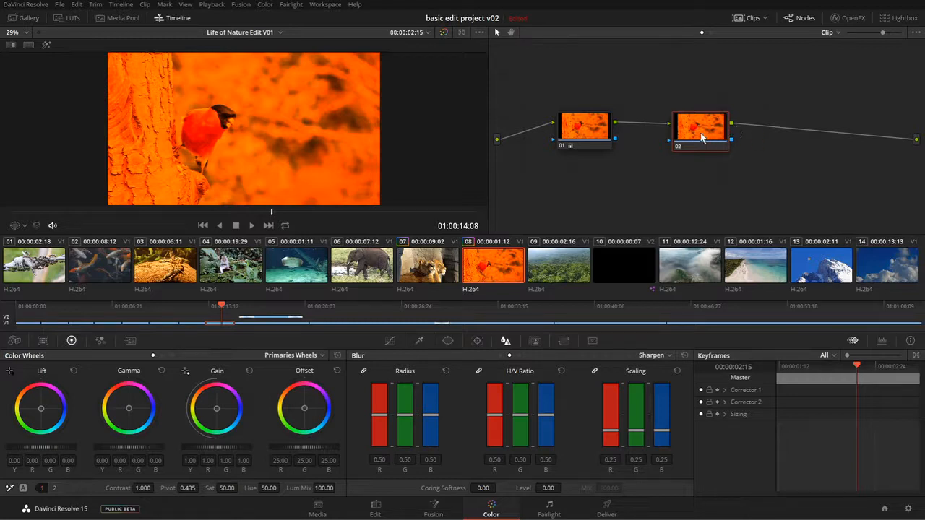
{"action": "left_click_drag", "start_coordinate": [704, 137], "coordinate": [692, 137]}
{"action": "key", "text": "alt+s"}
{"action": "key", "text": "alt+s"}
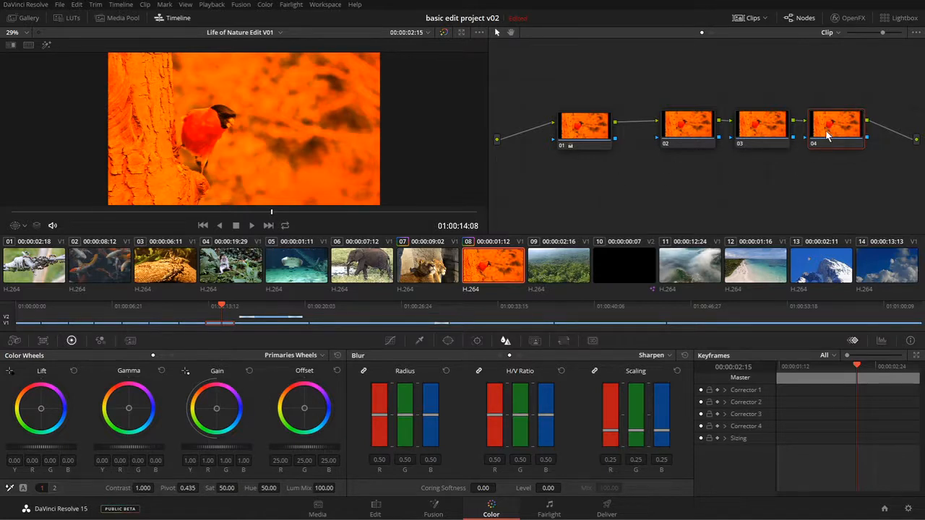
Step: Delete the three added serial nodes and place node 01 near the middle of the node graph
{"action": "key", "text": "Delete"}
{"action": "key", "text": "Delete"}
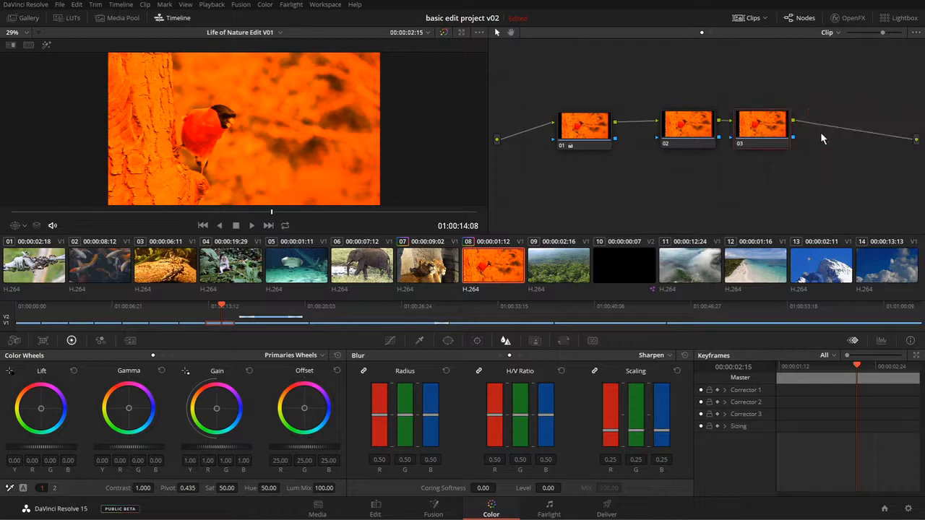
{"action": "key", "text": "Delete"}
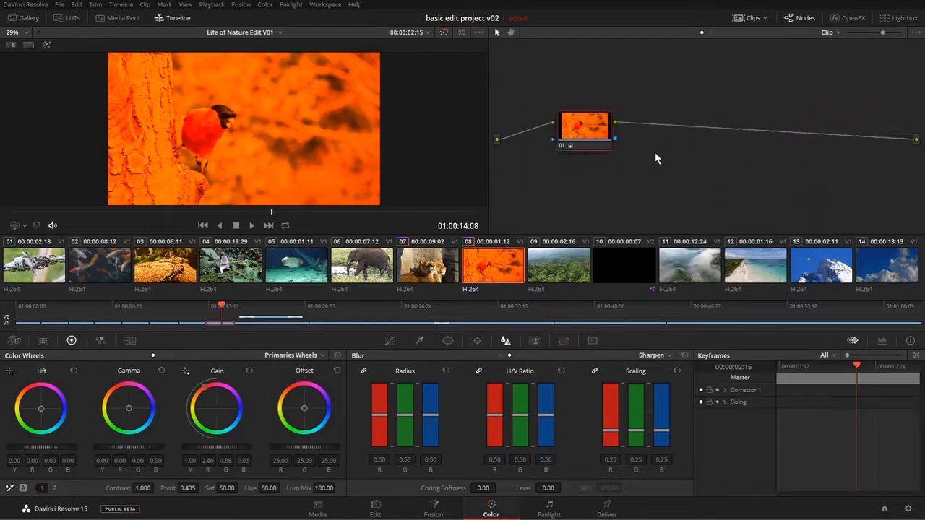
{"action": "left_click_drag", "start_coordinate": [590, 135], "coordinate": [636, 136]}
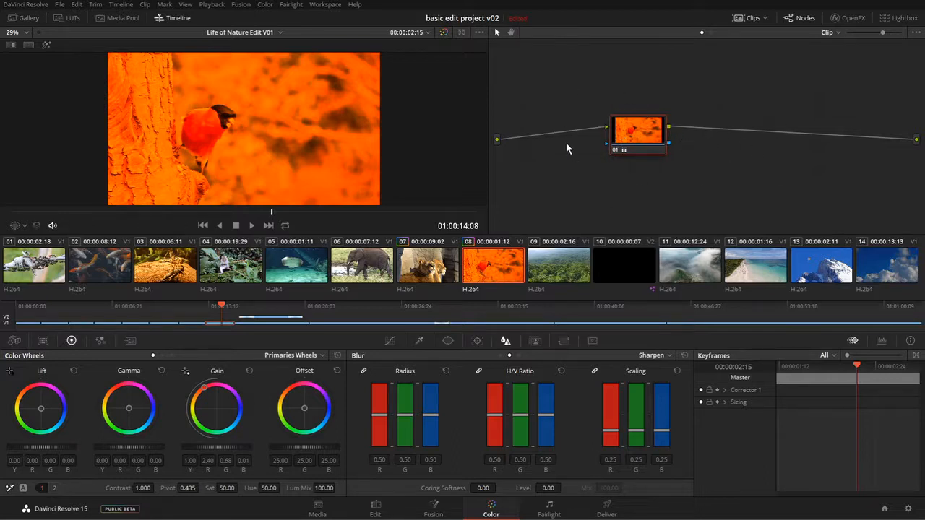
{"action": "left_click_drag", "start_coordinate": [637, 137], "coordinate": [675, 136]}
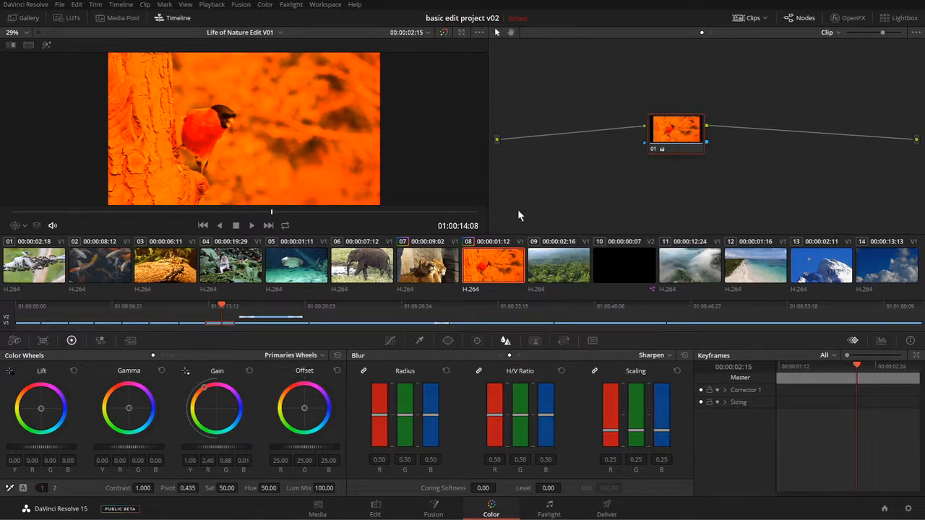
Step: Add a serial node before node 01 and place it between the source and node 01
{"action": "left_click", "coordinate": [264, 4]}
{"action": "mouse_move", "coordinate": [276, 19]}
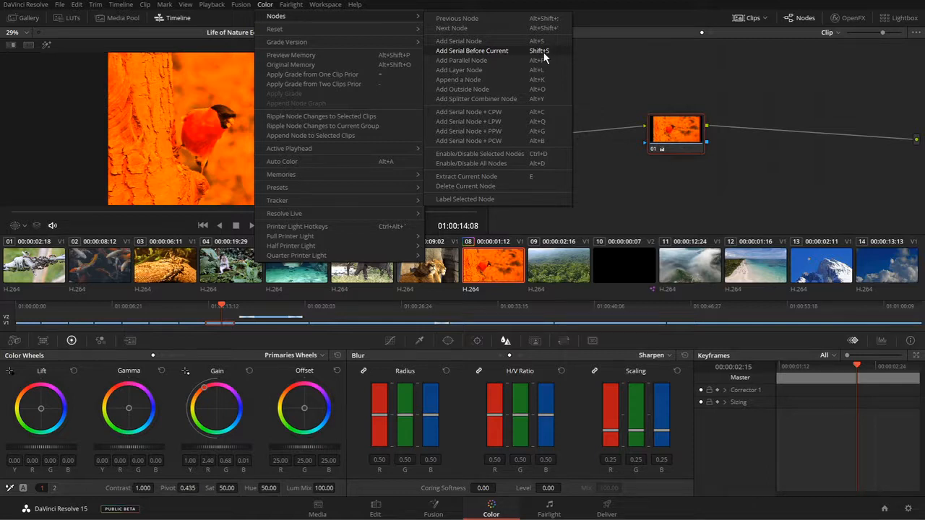
{"action": "left_click", "coordinate": [640, 86]}
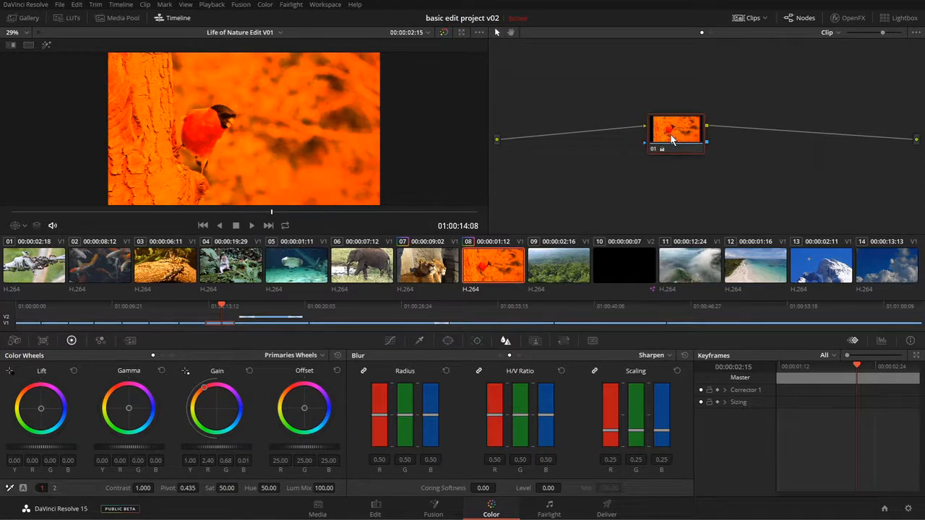
{"action": "key", "text": "shift+s"}
{"action": "left_click_drag", "start_coordinate": [674, 169], "coordinate": [599, 130]}
{"action": "mouse_move", "coordinate": [686, 134]}
{"action": "left_mouse_down"}
{"action": "mouse_move", "coordinate": [688, 125]}
{"action": "mouse_move", "coordinate": [688, 137]}
{"action": "left_mouse_up"}
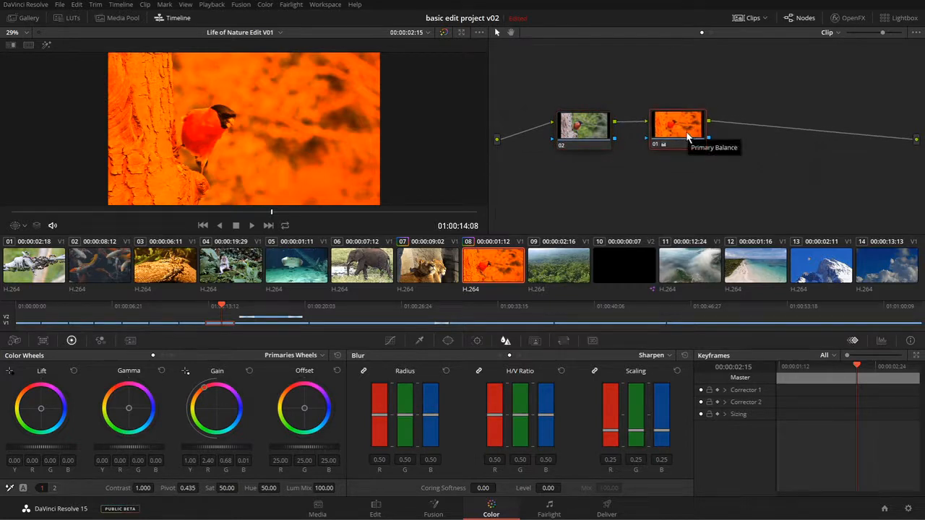
Step: Add a serial node after node 01, insert another serial node before that one, and line up the chain in a row
{"action": "key", "text": "alt+s"}
{"action": "left_click_drag", "start_coordinate": [744, 124], "coordinate": [816, 125]}
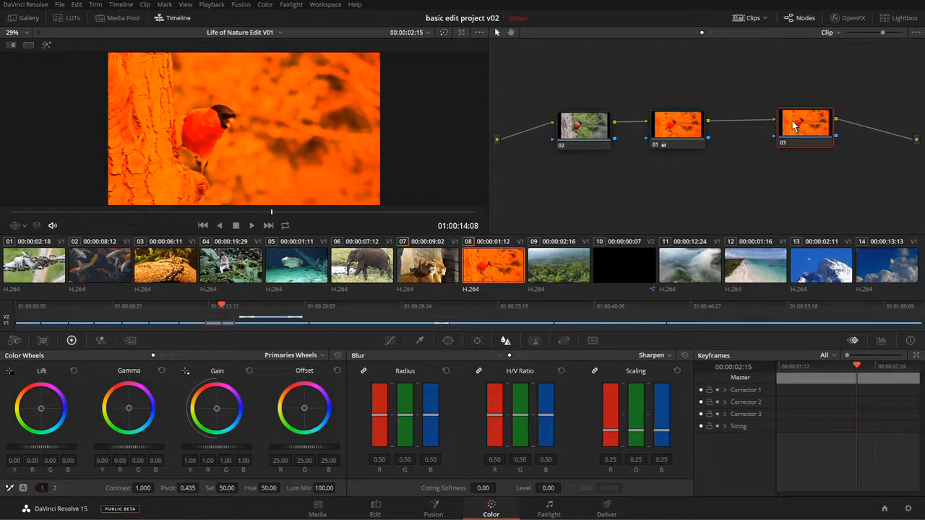
{"action": "key", "text": "shift+s"}
{"action": "left_click_drag", "start_coordinate": [800, 163], "coordinate": [742, 149]}
{"action": "left_click_drag", "start_coordinate": [675, 129], "coordinate": [663, 132]}
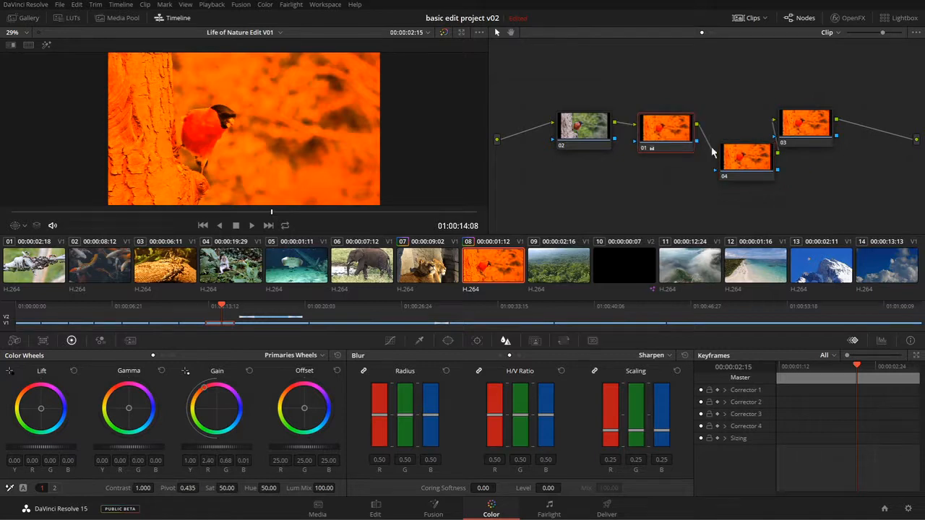
{"action": "left_click_drag", "start_coordinate": [738, 155], "coordinate": [747, 133]}
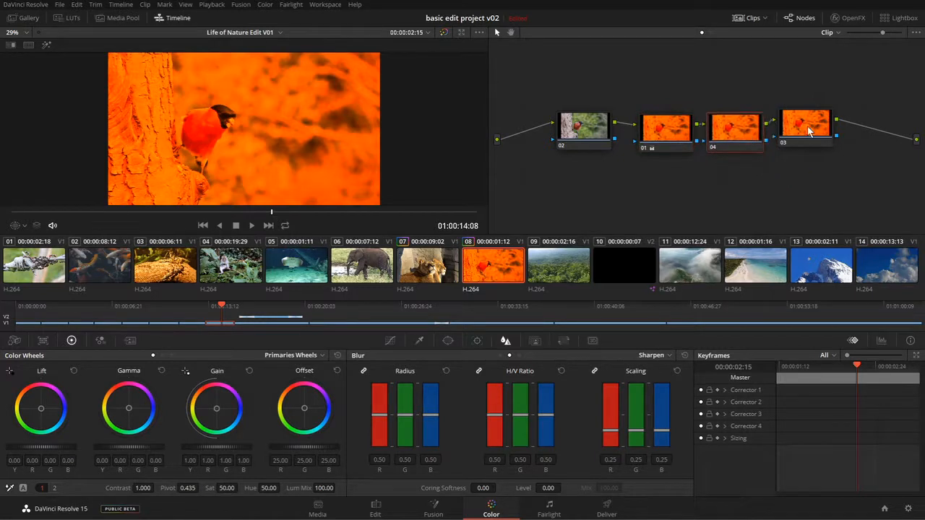
{"action": "left_click_drag", "start_coordinate": [808, 131], "coordinate": [829, 131]}
{"action": "left_click_drag", "start_coordinate": [735, 132], "coordinate": [741, 130]}
{"action": "left_click_drag", "start_coordinate": [670, 132], "coordinate": [675, 130]}
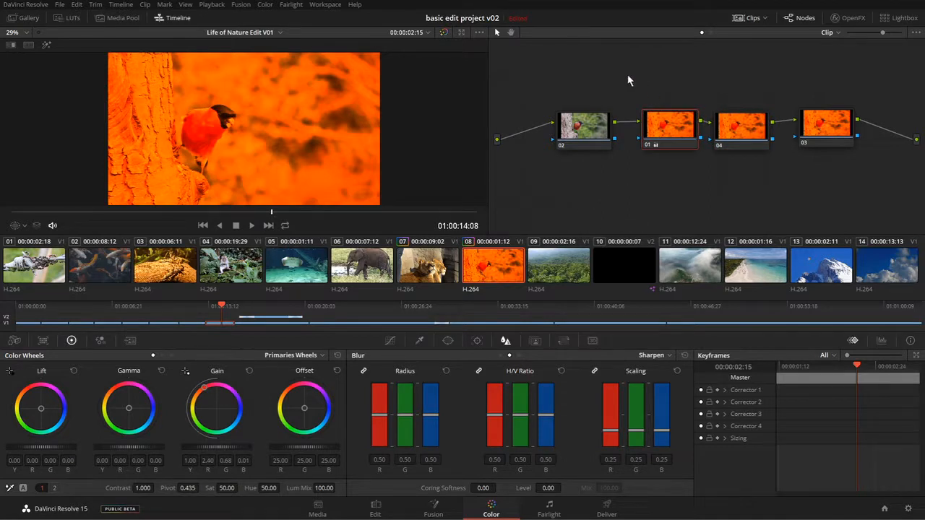
Step: Select nodes 01, 04 and 03 together and remove them, keeping only the ungraded node in the graph
{"action": "left_click_drag", "start_coordinate": [626, 73], "coordinate": [873, 164]}
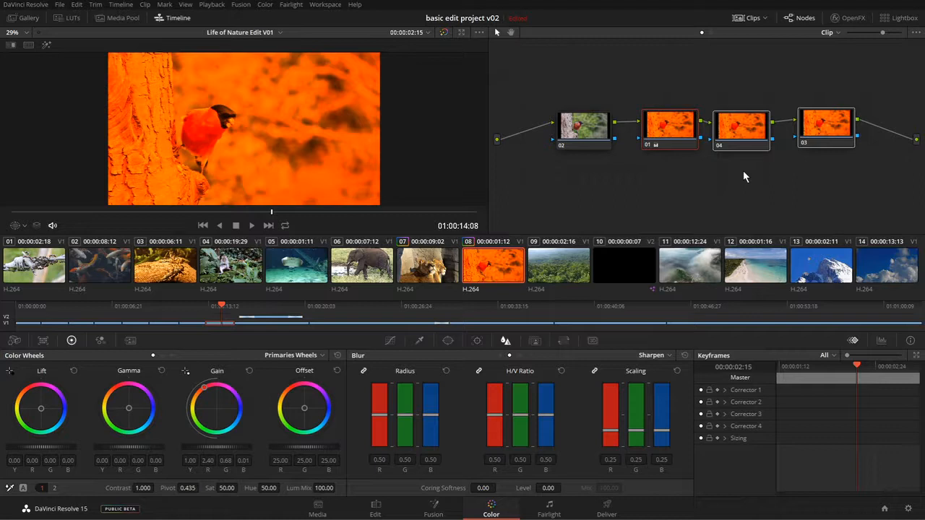
{"action": "key", "text": "ctrl+Home"}
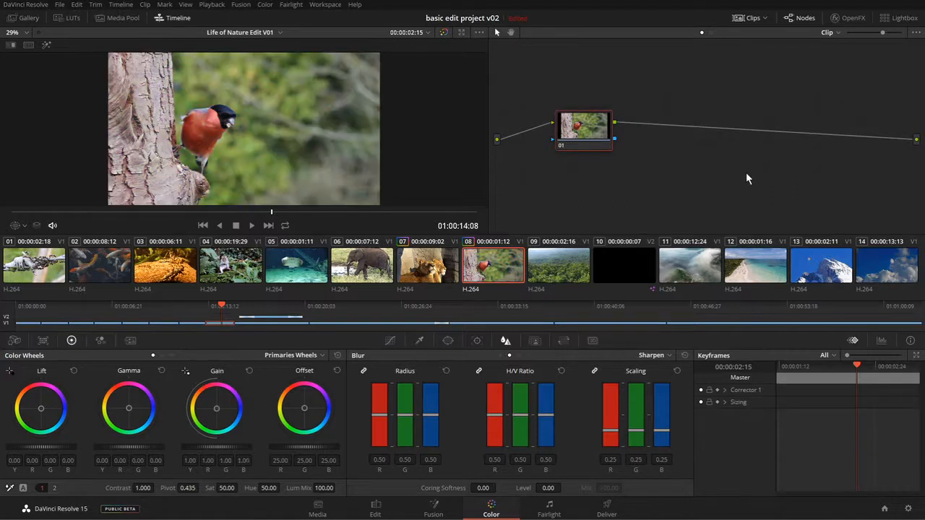
{"action": "left_click_drag", "start_coordinate": [568, 134], "coordinate": [583, 121]}
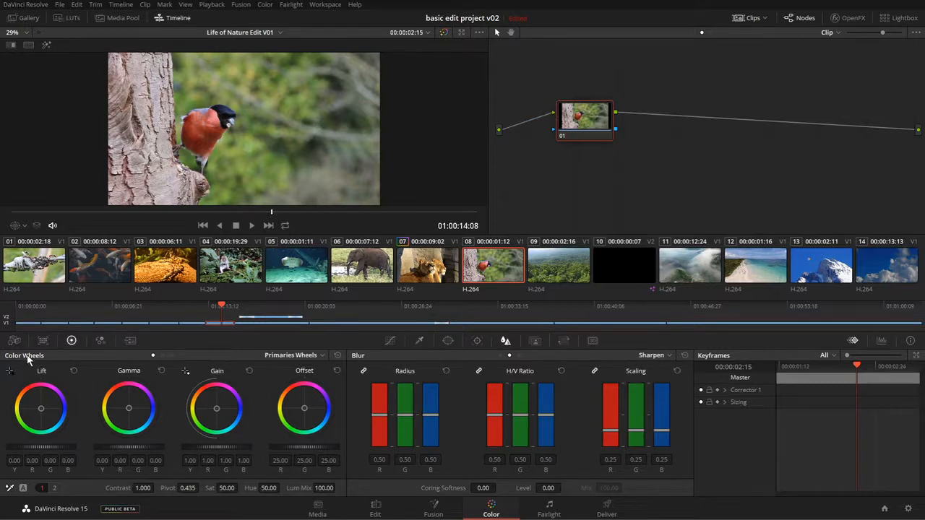
Step: Look through the Color Match and RGB Mixer palettes and return to the Color Wheels palette
{"action": "left_click", "coordinate": [15, 341]}
{"action": "left_click", "coordinate": [43, 341]}
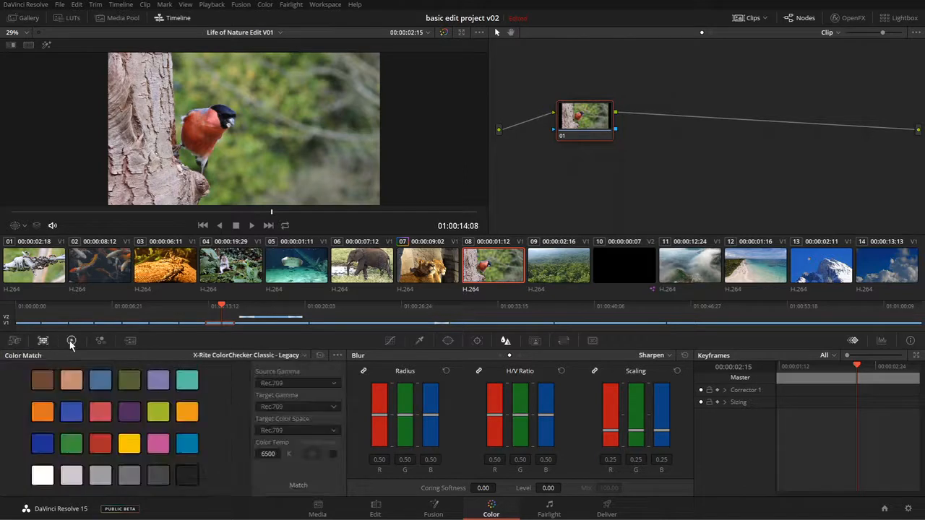
{"action": "left_click", "coordinate": [71, 341]}
{"action": "left_click", "coordinate": [101, 341]}
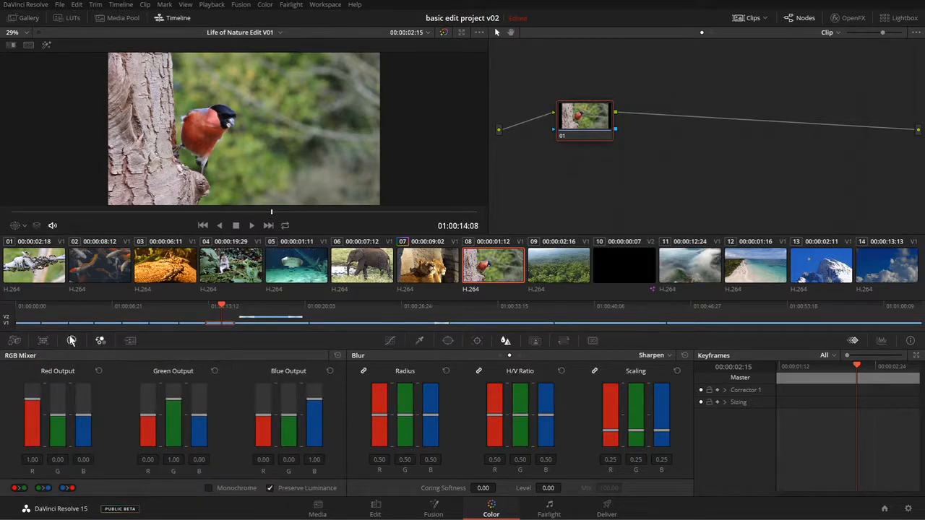
{"action": "left_click", "coordinate": [71, 340]}
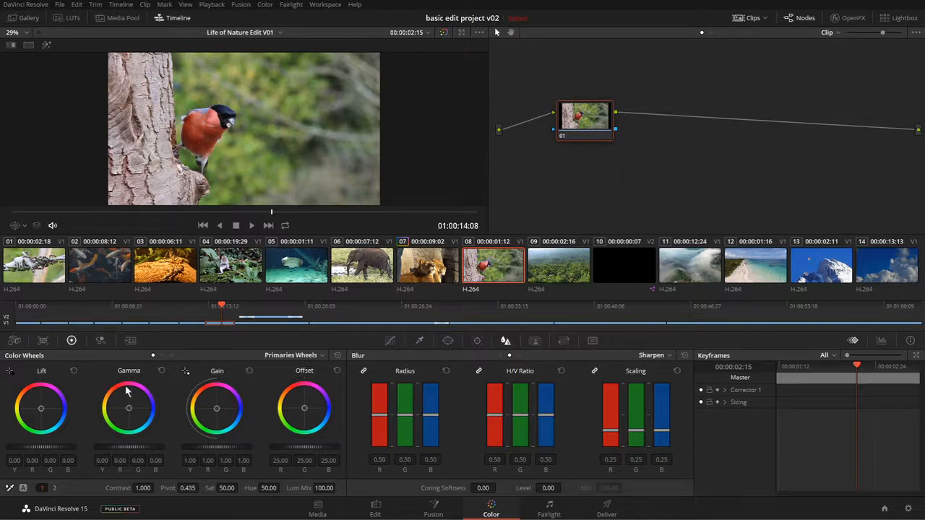
Step: View the Color Wheels palette's other modes, including Log, and return to Primaries Wheels
{"action": "left_click", "coordinate": [161, 355]}
{"action": "left_click", "coordinate": [173, 355]}
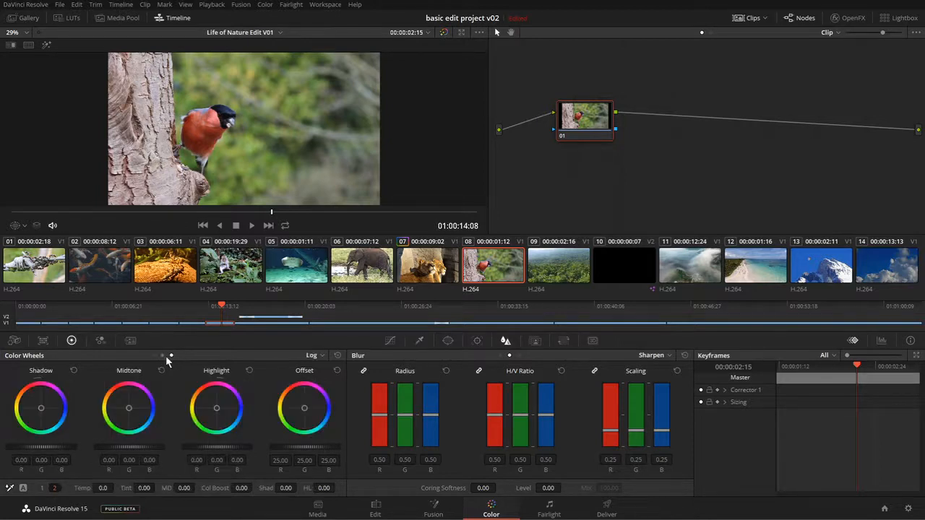
{"action": "left_click", "coordinate": [161, 355]}
{"action": "left_click", "coordinate": [152, 355]}
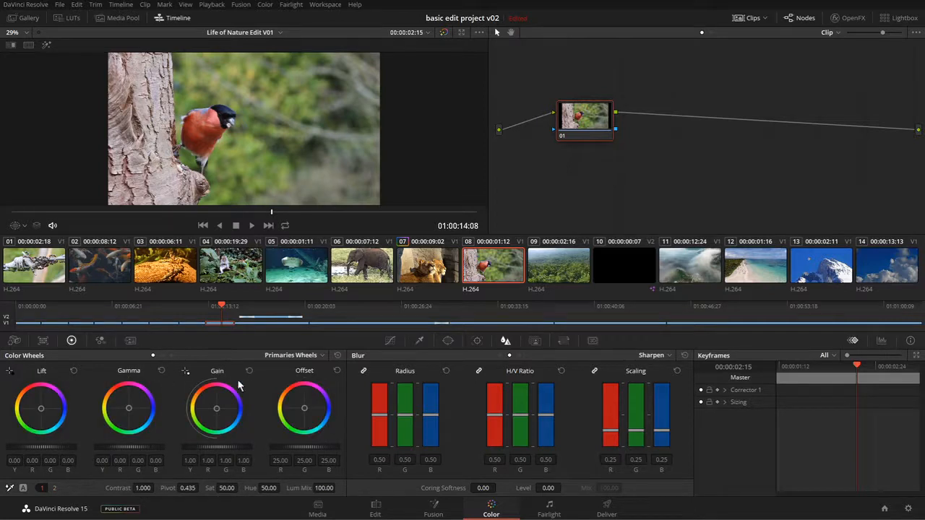
{"action": "left_click", "coordinate": [301, 355]}
{"action": "left_click", "coordinate": [289, 369]}
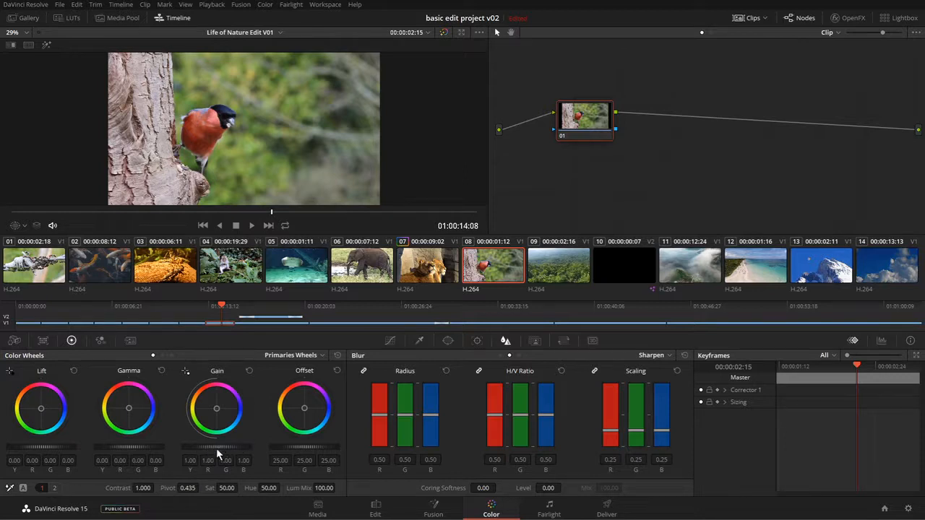
Step: Try a master Gain of 1.29, reset the Gain, and raise it to 1.16 on the bird clip
{"action": "left_click_drag", "start_coordinate": [215, 447], "coordinate": [248, 447]}
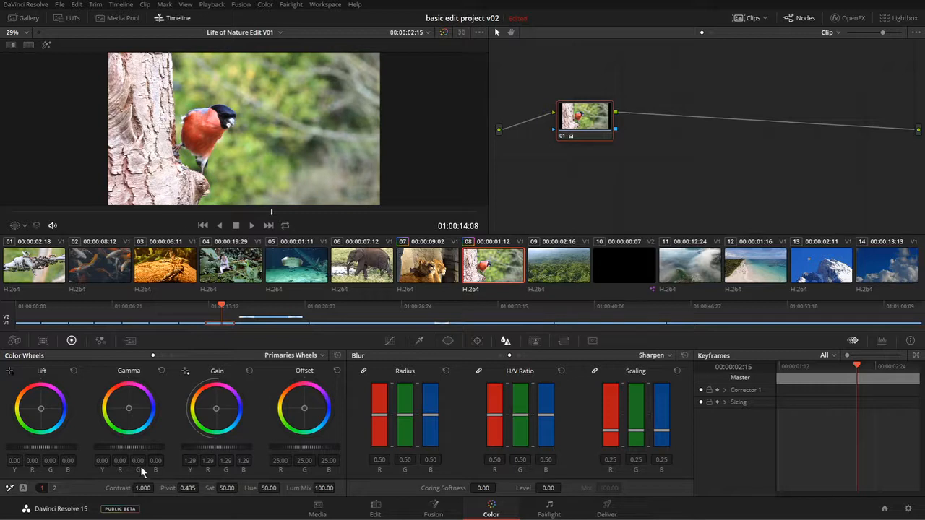
{"action": "left_click", "coordinate": [249, 371]}
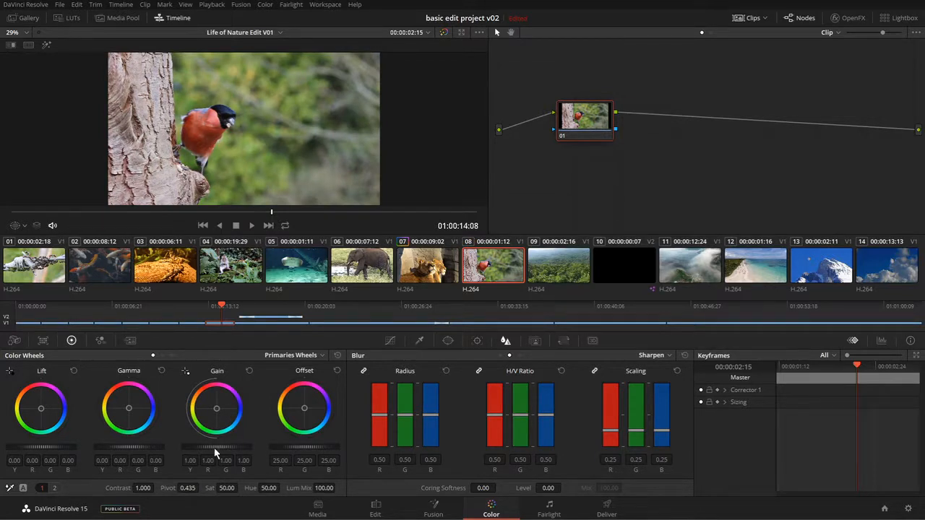
{"action": "left_click_drag", "start_coordinate": [219, 447], "coordinate": [240, 447]}
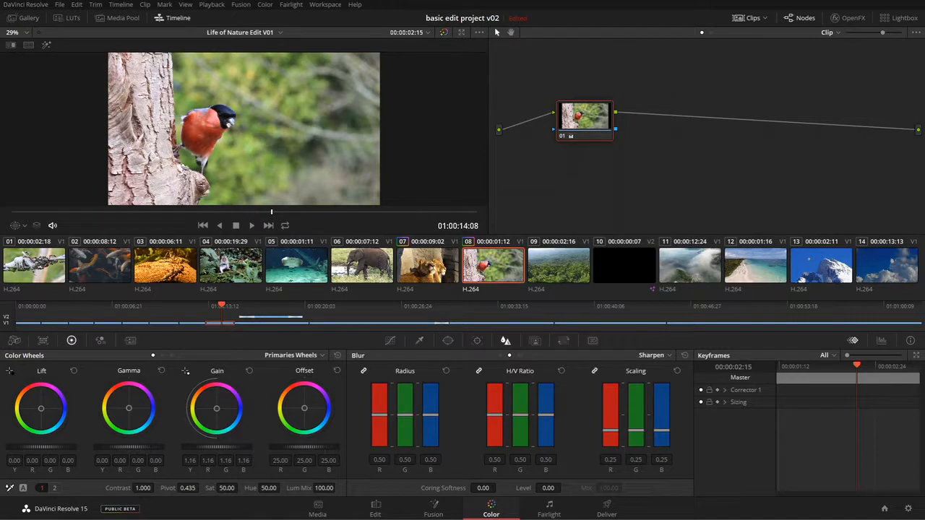
Step: Fine-tune the bird clip's master levels to Gamma -0.05, Gain 1.21 and Lift -0.01
{"action": "left_click_drag", "start_coordinate": [129, 447], "coordinate": [127, 448]}
{"action": "left_click_drag", "start_coordinate": [129, 447], "coordinate": [125, 448]}
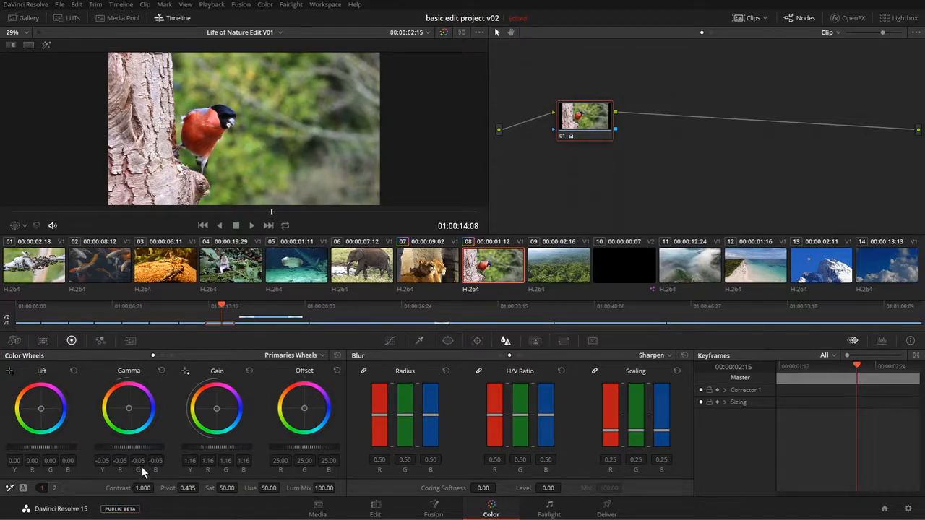
{"action": "left_click_drag", "start_coordinate": [216, 448], "coordinate": [220, 447]}
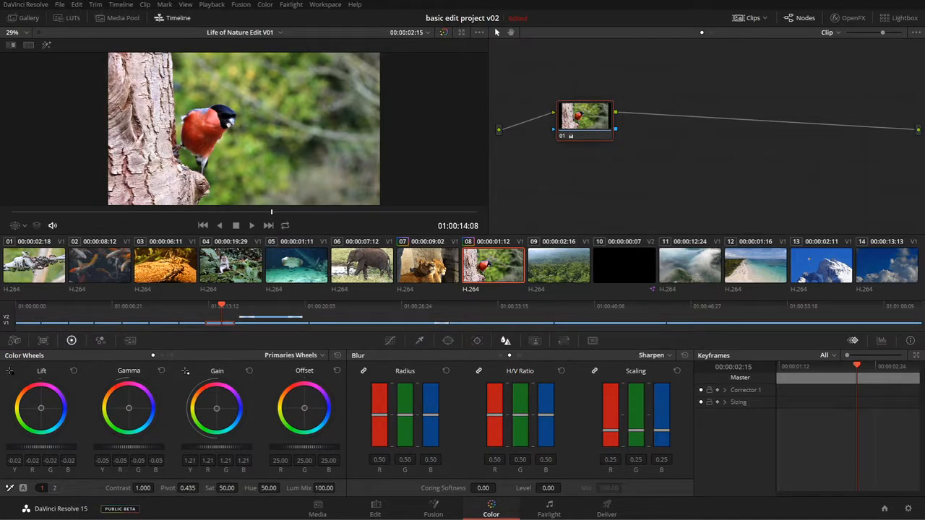
{"action": "left_click_drag", "start_coordinate": [41, 446], "coordinate": [44, 447]}
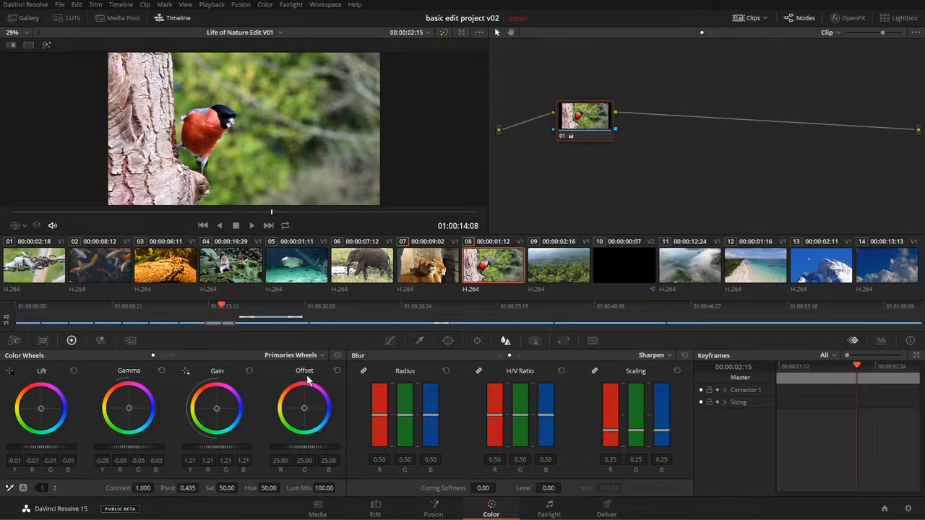
Step: Try a strong red tint with the Offset wheel, and settle the bird clip's Offset at R 26.82, G 22.80, B 26.91
{"action": "left_click_drag", "start_coordinate": [305, 411], "coordinate": [305, 391]}
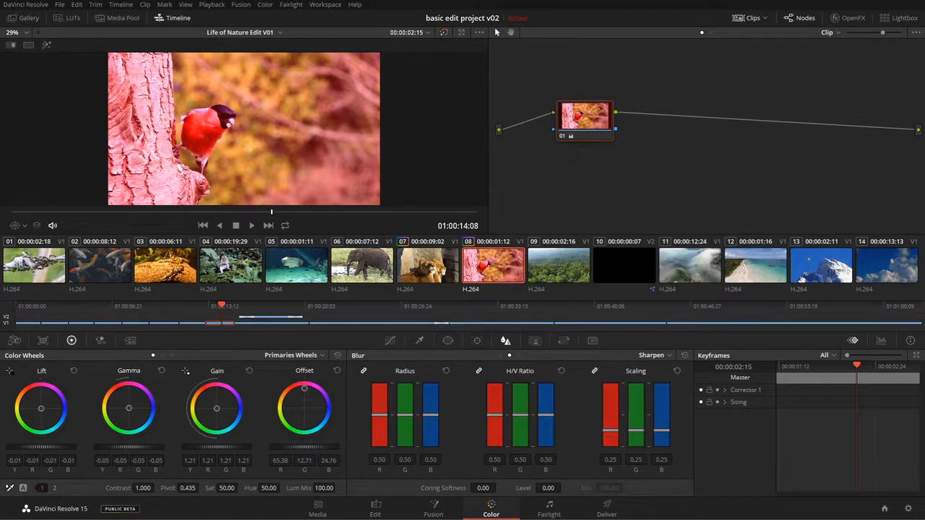
{"action": "mouse_move", "coordinate": [305, 390]}
{"action": "left_mouse_down"}
{"action": "mouse_move", "coordinate": [331, 408]}
{"action": "mouse_move", "coordinate": [316, 425]}
{"action": "mouse_move", "coordinate": [281, 413]}
{"action": "mouse_move", "coordinate": [305, 407]}
{"action": "left_mouse_up"}
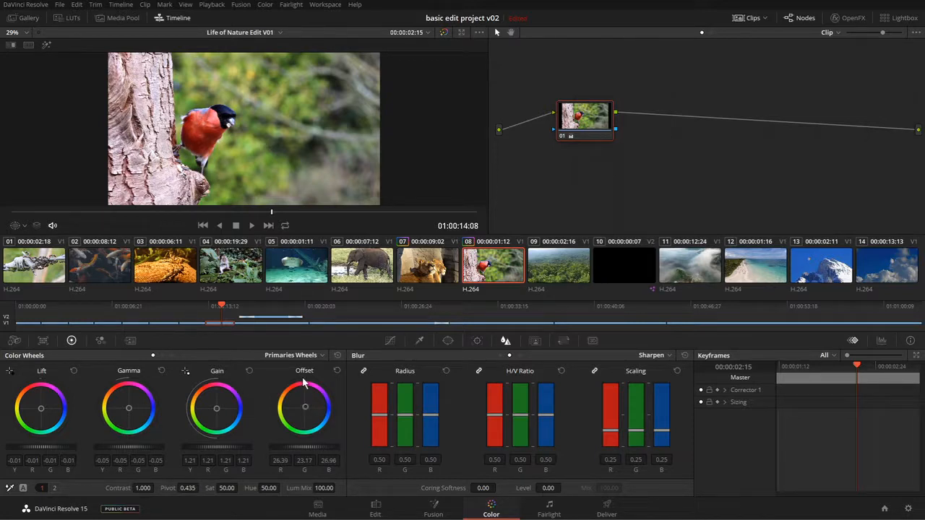
{"action": "left_click_drag", "start_coordinate": [305, 408], "coordinate": [305, 407]}
Step: Hide the clip thumbnails and the mini timeline to enlarge the viewer
{"action": "left_click", "coordinate": [746, 20]}
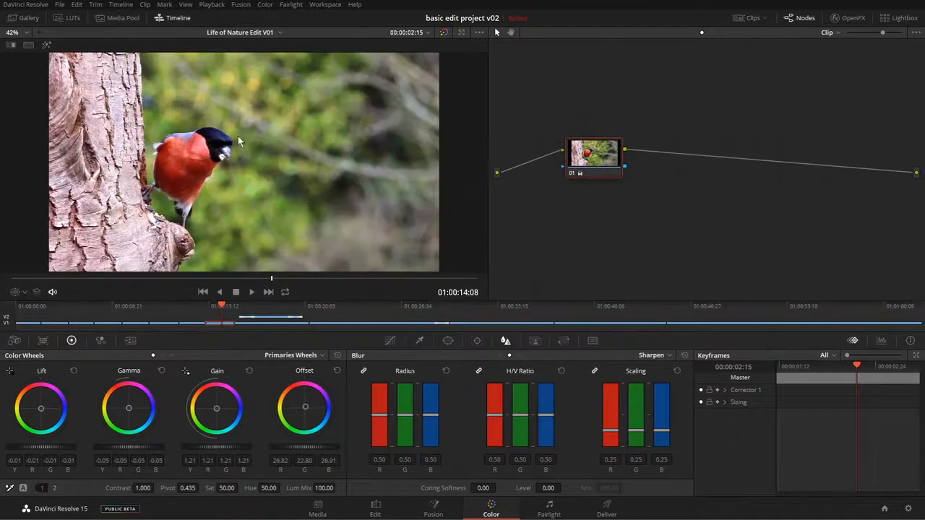
{"action": "left_click", "coordinate": [176, 20]}
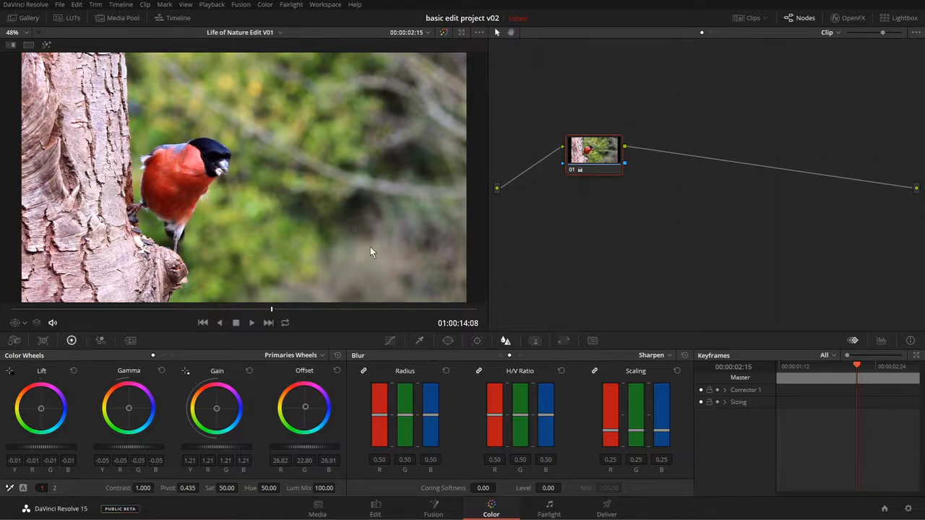
Step: Find the Enable/Disable Selected Nodes command and toggle node 01 off and on to compare the bird clip before and after grading
{"action": "left_click", "coordinate": [264, 5]}
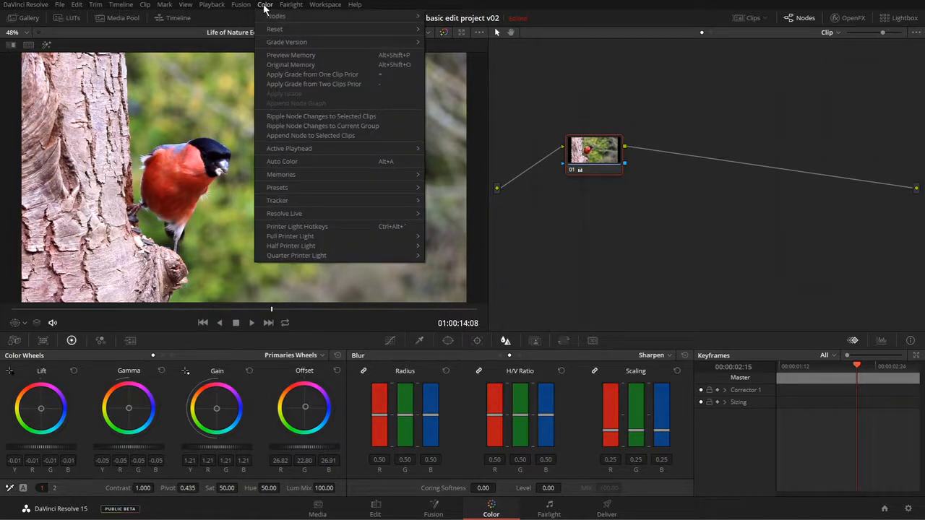
{"action": "mouse_move", "coordinate": [282, 20]}
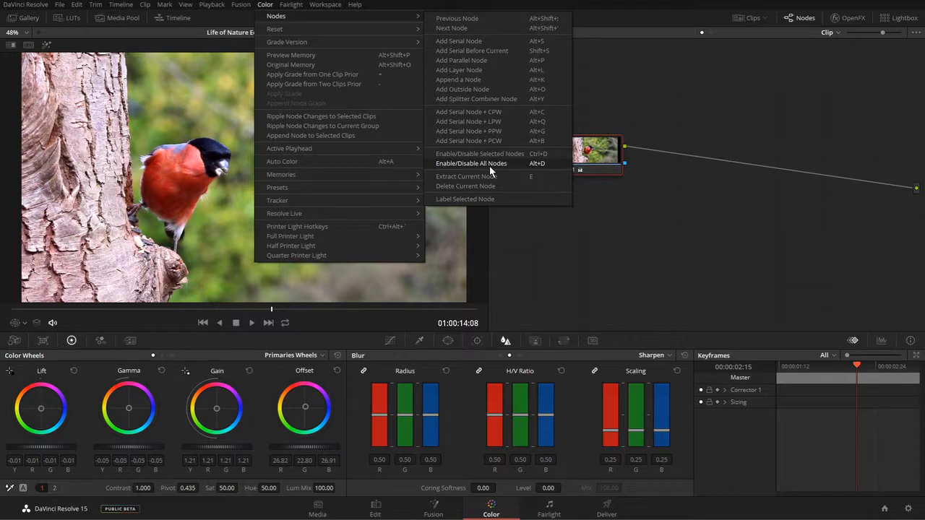
{"action": "left_click", "coordinate": [538, 154]}
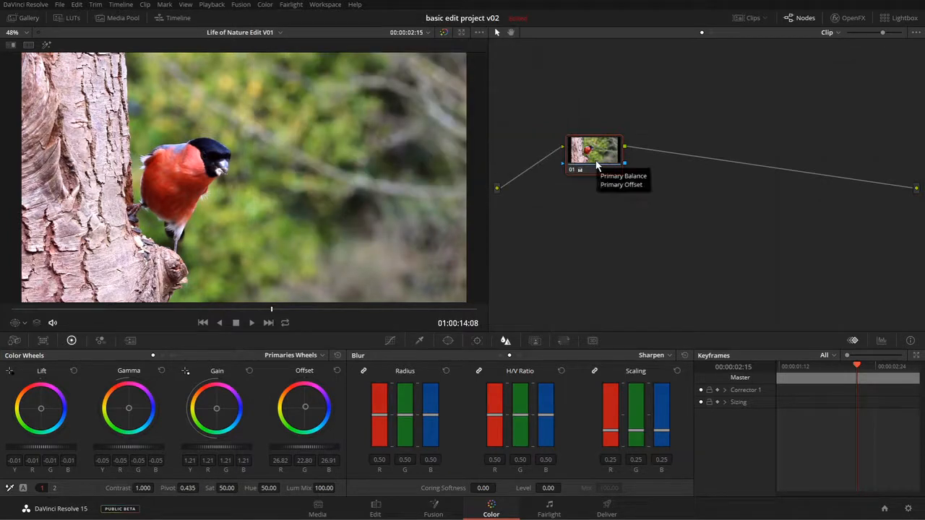
{"action": "key", "text": "ctrl+d"}
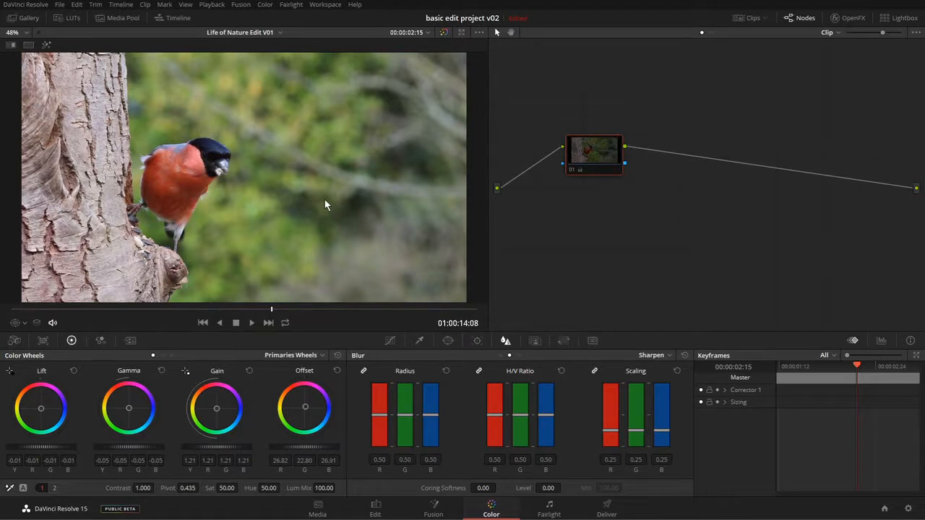
{"action": "key", "text": "ctrl+d"}
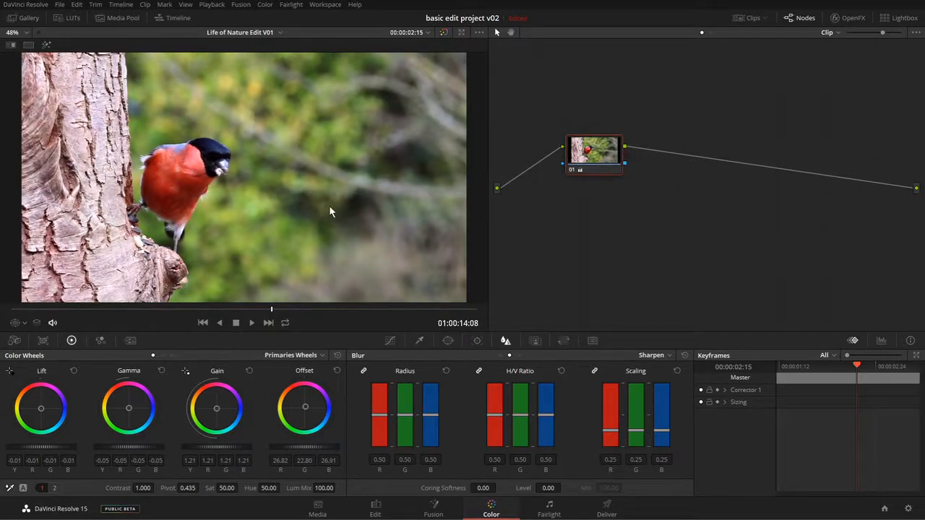
{"action": "key", "text": "ctrl+d"}
{"action": "key", "text": "ctrl+d"}
{"action": "key", "text": "ctrl+d"}
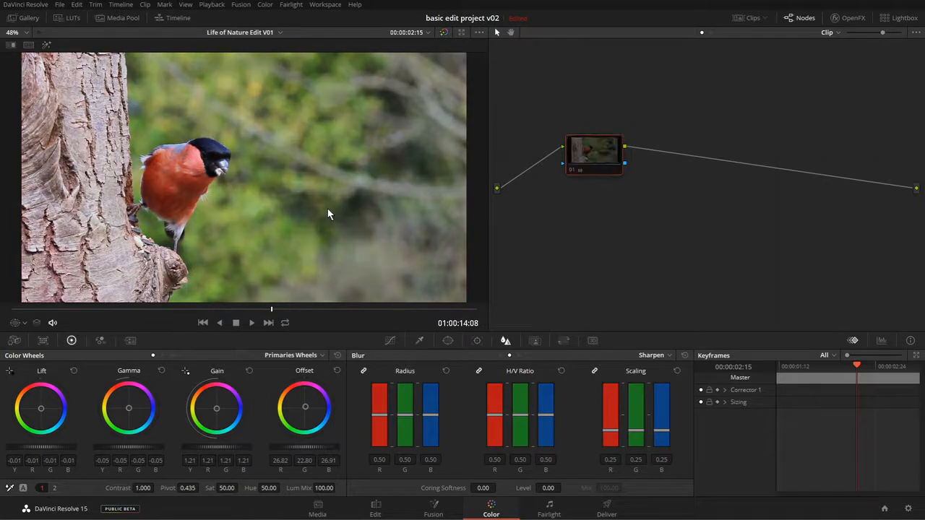
{"action": "key", "text": "ctrl+d"}
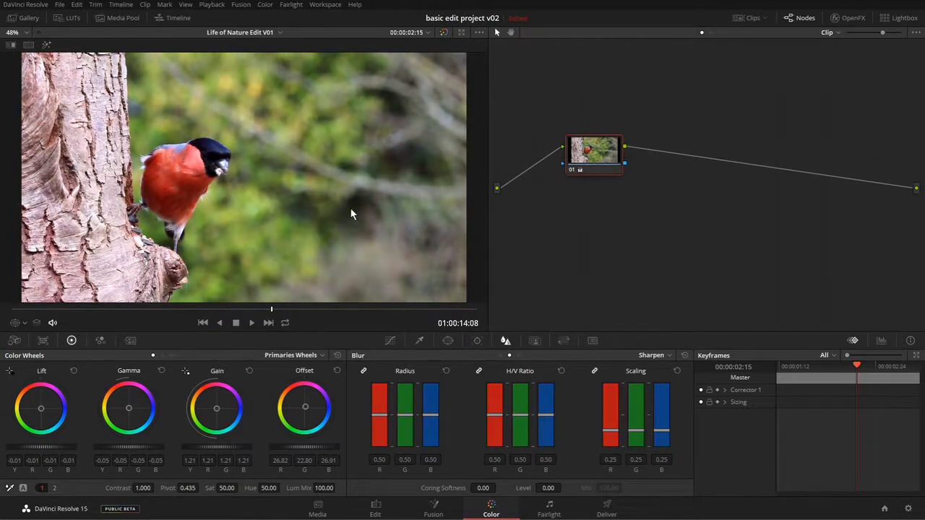
Step: Add a new serial node after node 01
{"action": "right_click", "coordinate": [581, 159]}
{"action": "left_click", "coordinate": [560, 230]}
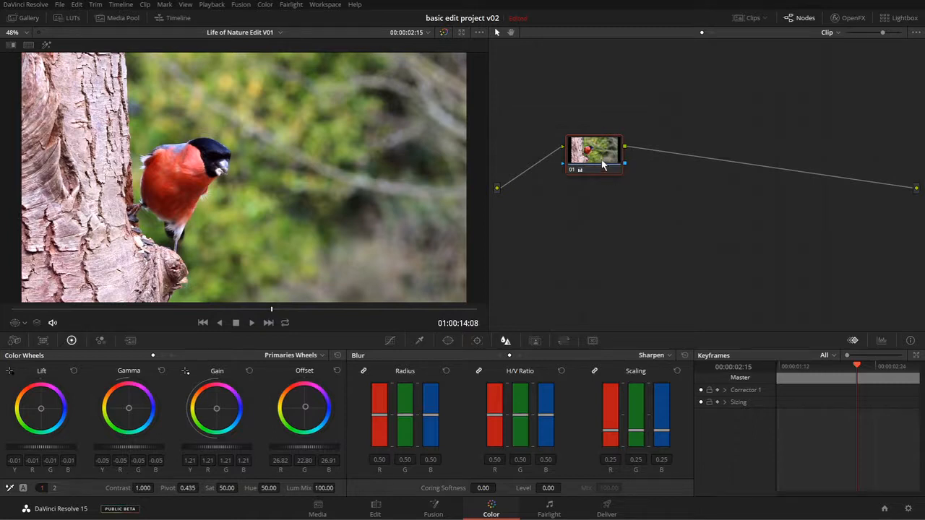
{"action": "key", "text": "alt+s"}
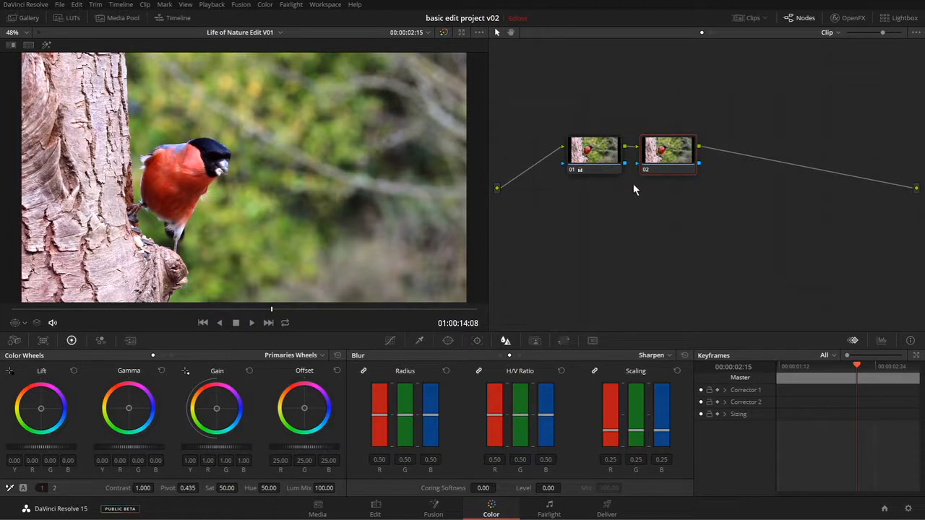
Step: Look through the Curves palette's modes, including Hue Vs Sat, and return to Custom curves
{"action": "left_click", "coordinate": [391, 341]}
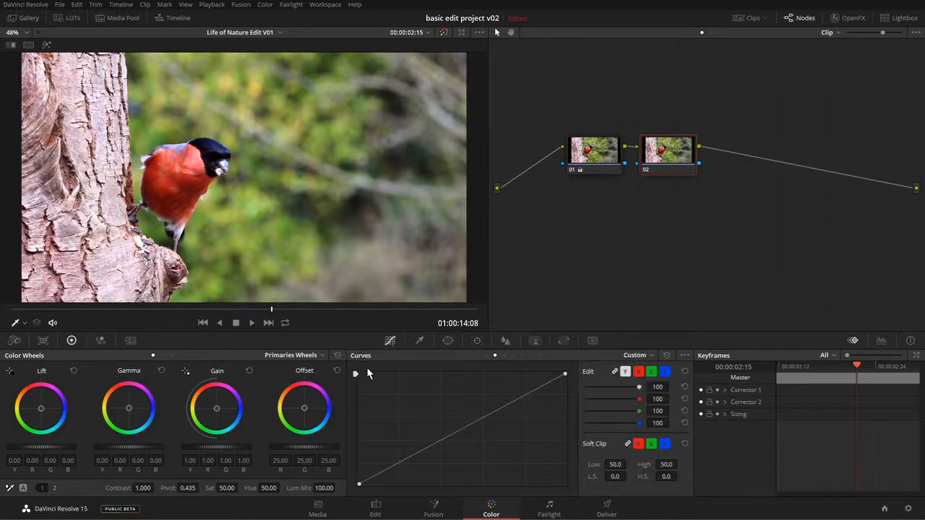
{"action": "left_click", "coordinate": [514, 355]}
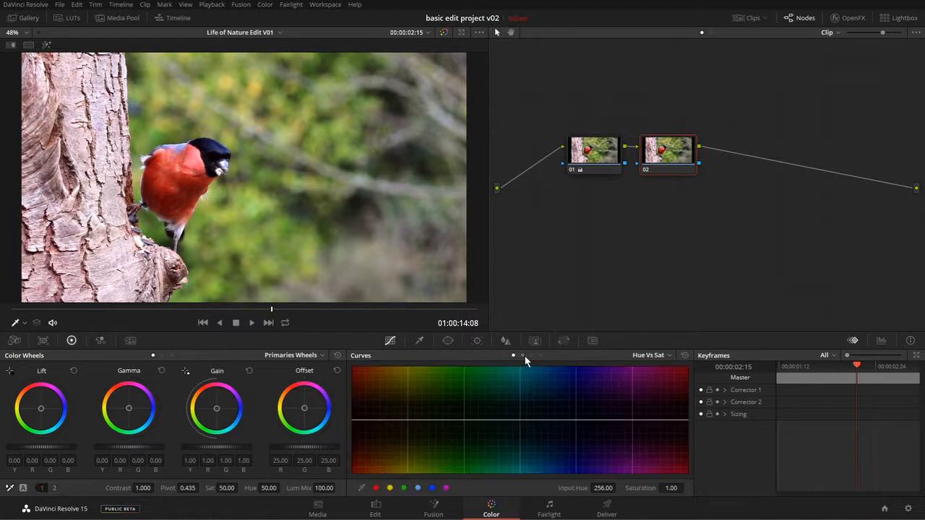
{"action": "left_click", "coordinate": [524, 356]}
{"action": "left_click", "coordinate": [533, 356]}
{"action": "left_click", "coordinate": [540, 355]}
{"action": "left_click", "coordinate": [495, 355]}
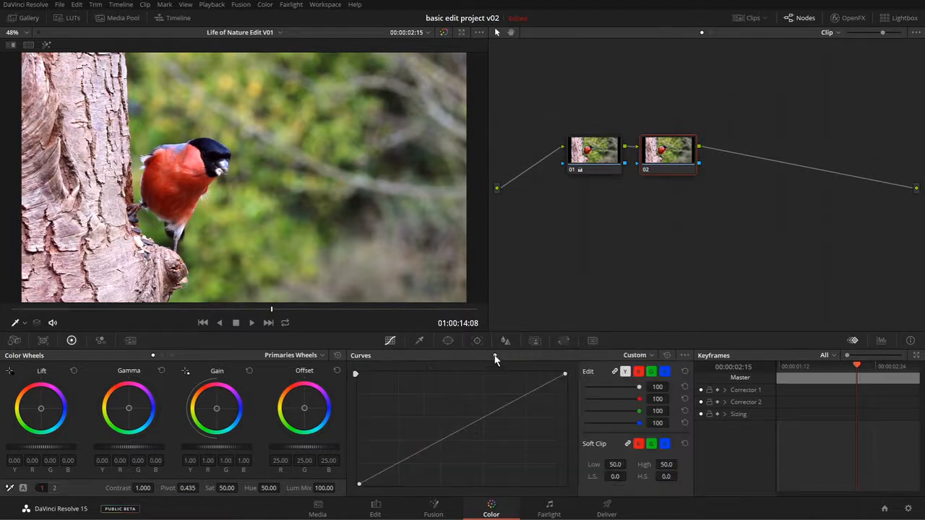
{"action": "left_click", "coordinate": [637, 357]}
{"action": "left_click", "coordinate": [657, 372]}
Step: Try contrast shapes on node 02's linked custom curve, lowering a shadow point and raising a highlight point
{"action": "left_click", "coordinate": [441, 441]}
{"action": "left_click_drag", "start_coordinate": [440, 440], "coordinate": [426, 413]}
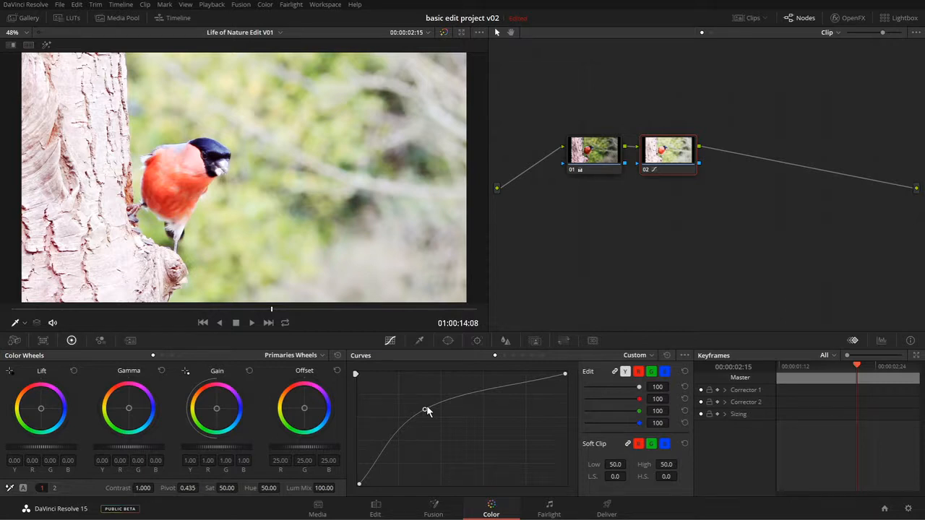
{"action": "left_click_drag", "start_coordinate": [427, 410], "coordinate": [398, 477]}
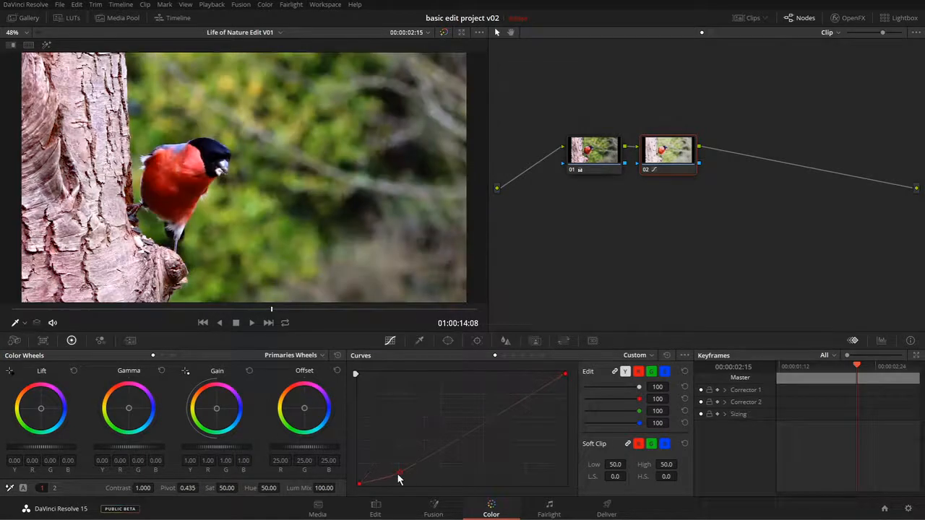
{"action": "left_click_drag", "start_coordinate": [476, 428], "coordinate": [480, 391]}
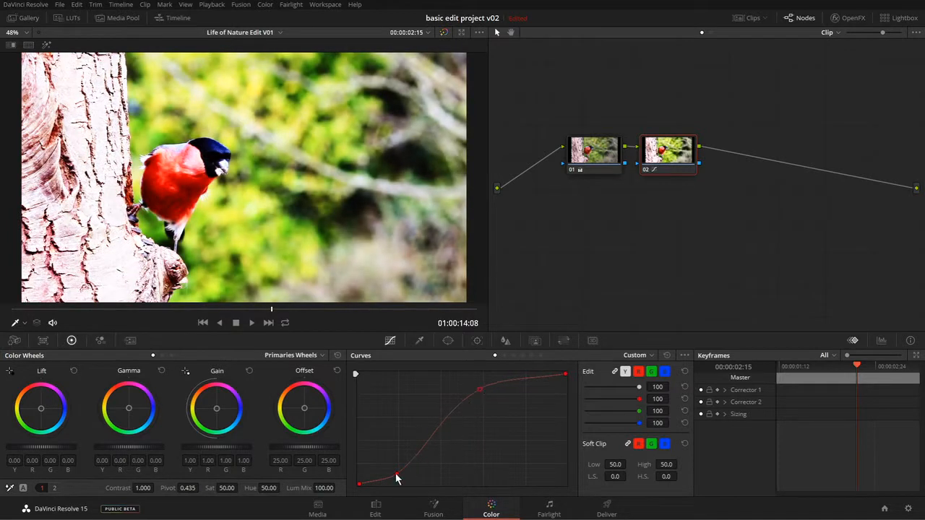
{"action": "left_click_drag", "start_coordinate": [397, 474], "coordinate": [397, 473]}
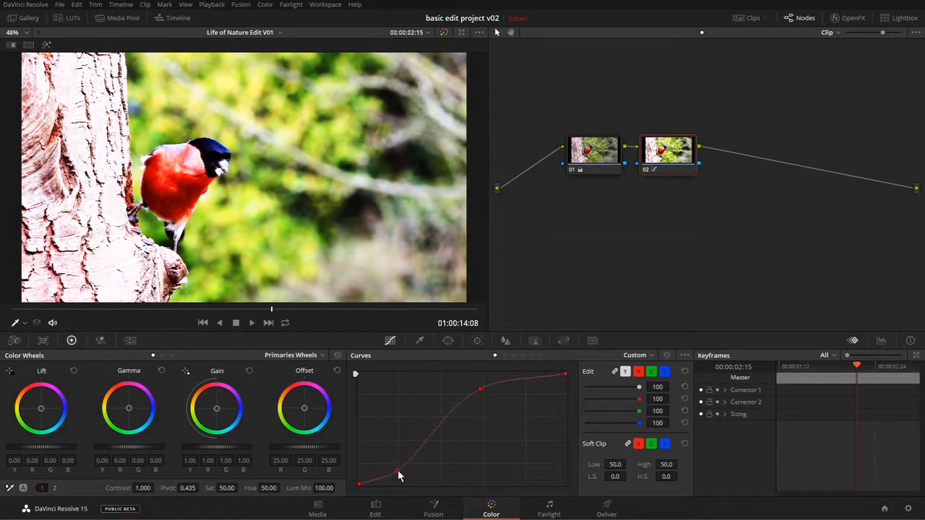
{"action": "left_click_drag", "start_coordinate": [480, 391], "coordinate": [489, 419]}
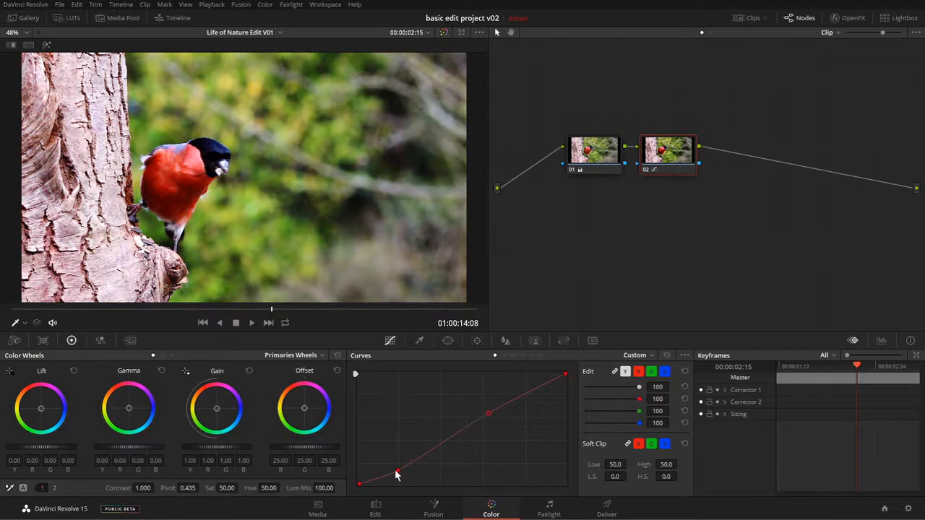
{"action": "left_click_drag", "start_coordinate": [397, 471], "coordinate": [397, 469]}
Step: Remove the added highlight and shadow control points from node 02's custom curve
{"action": "right_click", "coordinate": [490, 416]}
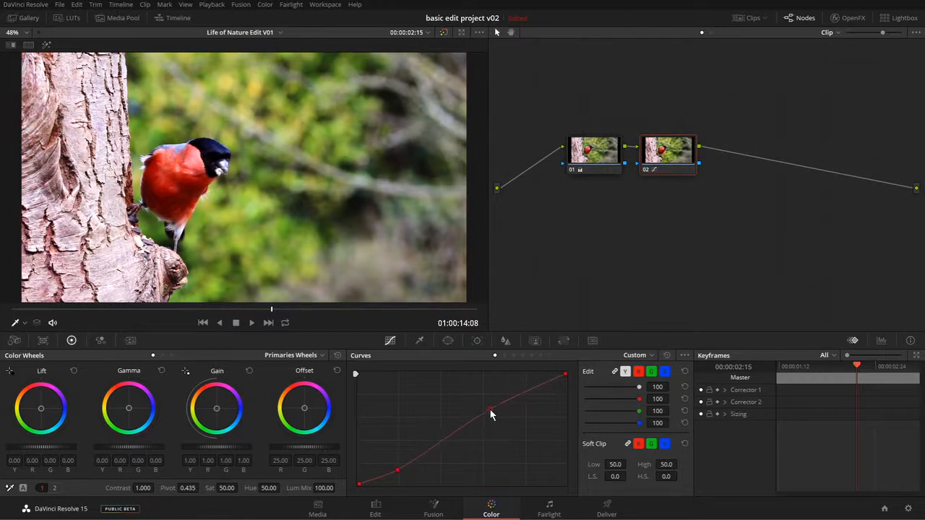
{"action": "left_click", "coordinate": [487, 408]}
{"action": "right_click", "coordinate": [491, 410]}
{"action": "right_click", "coordinate": [397, 473]}
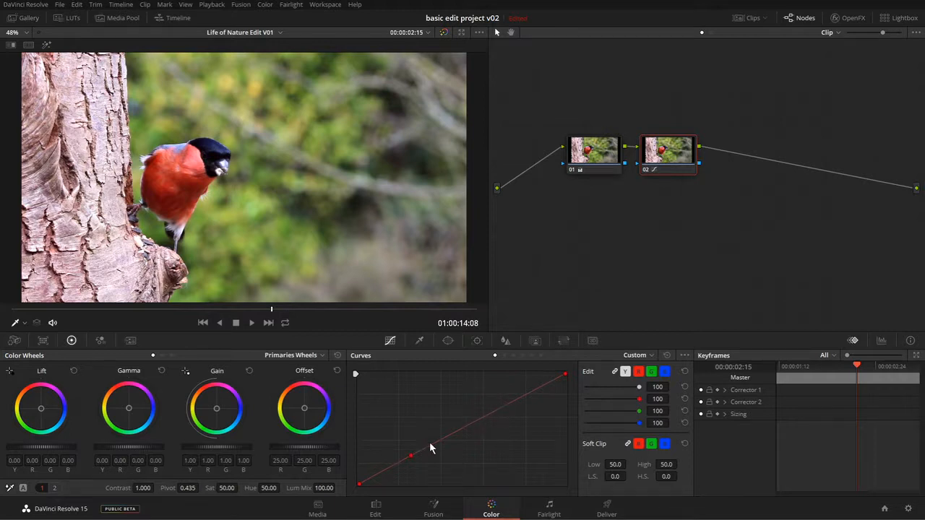
Step: Try an S-curve with one lowered shadow point and two raised highlight points on node 02, and reset the custom curve
{"action": "mouse_move", "coordinate": [406, 459]}
{"action": "left_mouse_down"}
{"action": "mouse_move", "coordinate": [396, 458]}
{"action": "mouse_move", "coordinate": [407, 471]}
{"action": "left_mouse_up"}
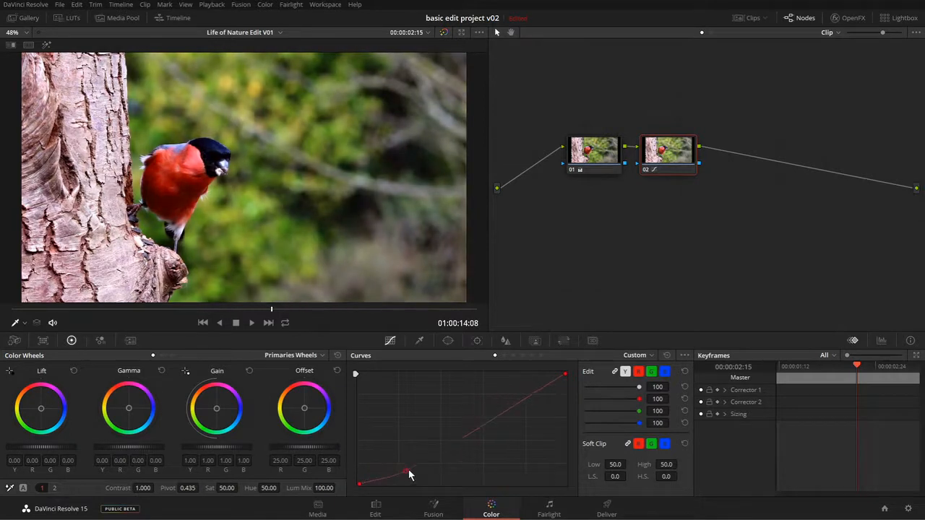
{"action": "left_click_drag", "start_coordinate": [483, 429], "coordinate": [483, 403]}
{"action": "left_click", "coordinate": [527, 382]}
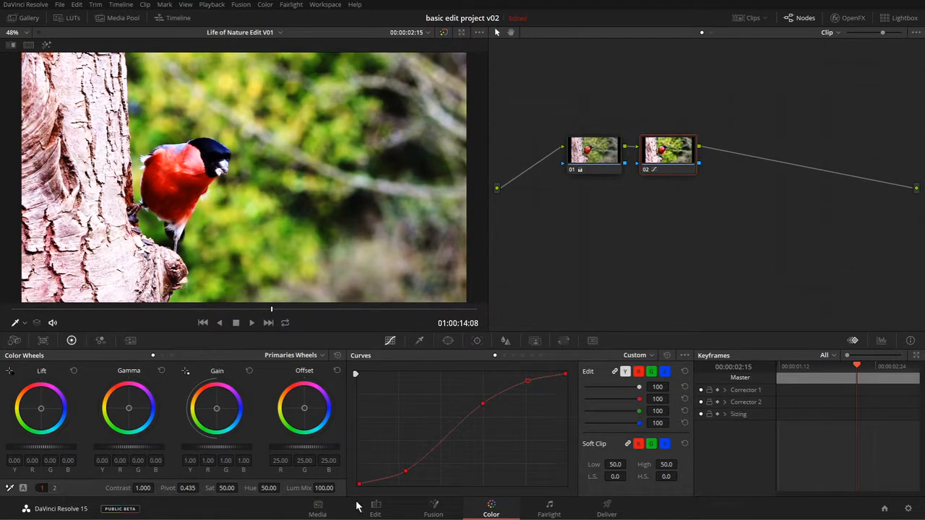
{"action": "left_click", "coordinate": [666, 356]}
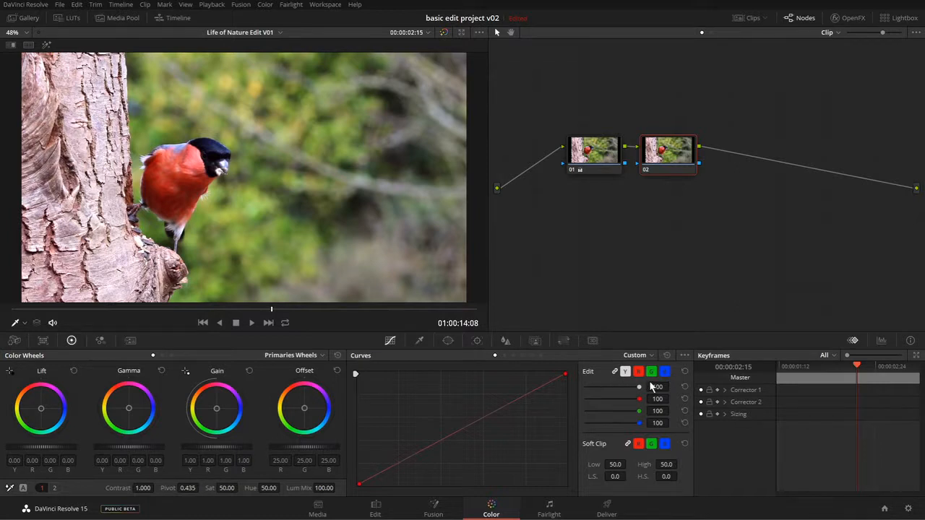
Step: Isolate the green channel in node 02's custom curves and pull its midtones down for a magenta tint
{"action": "left_click", "coordinate": [615, 373]}
{"action": "left_click", "coordinate": [649, 372]}
{"action": "left_click_drag", "start_coordinate": [441, 440], "coordinate": [431, 423]}
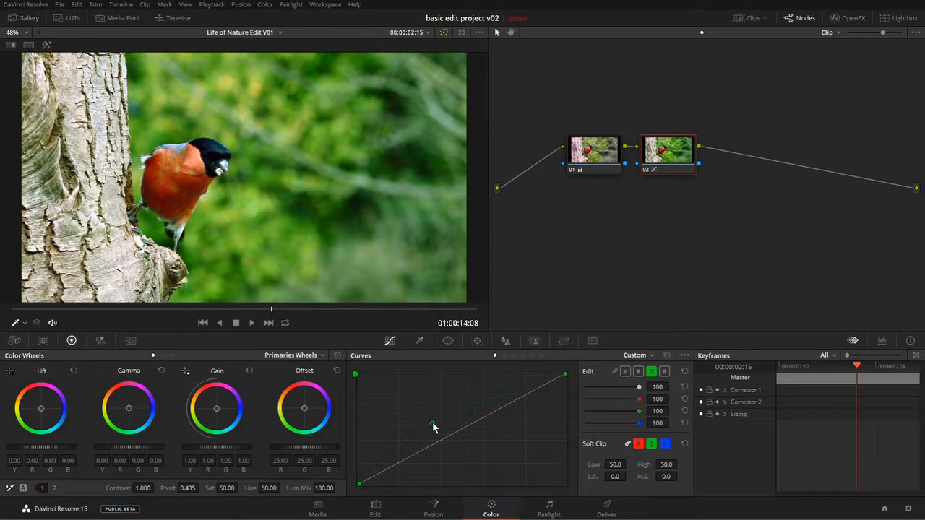
{"action": "left_click_drag", "start_coordinate": [432, 427], "coordinate": [441, 464]}
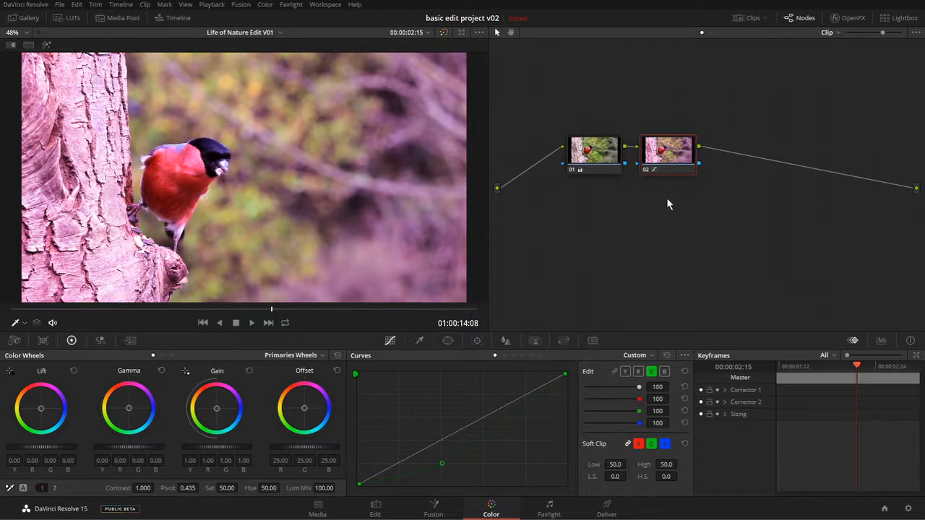
Step: Compare the corrections held in nodes 01 and 02, disabling each node individually to check its effect
{"action": "left_click", "coordinate": [601, 162]}
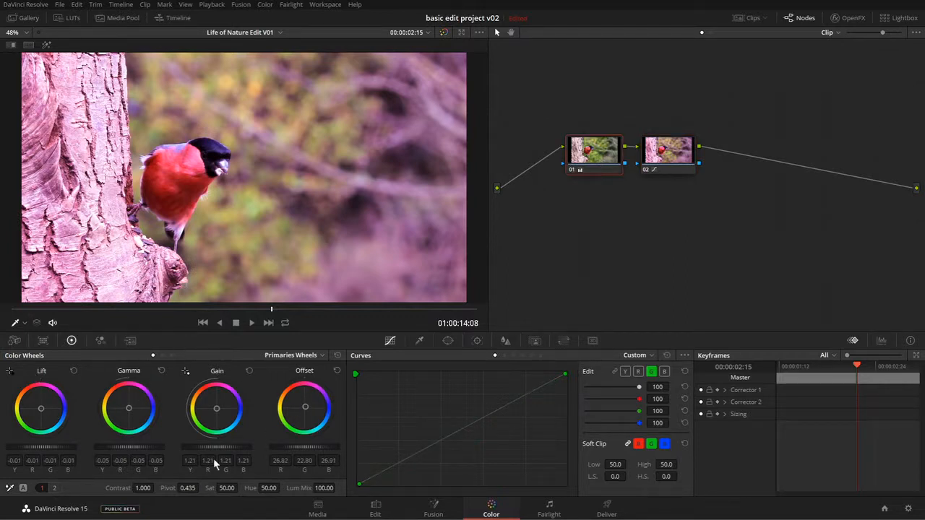
{"action": "left_click", "coordinate": [669, 160]}
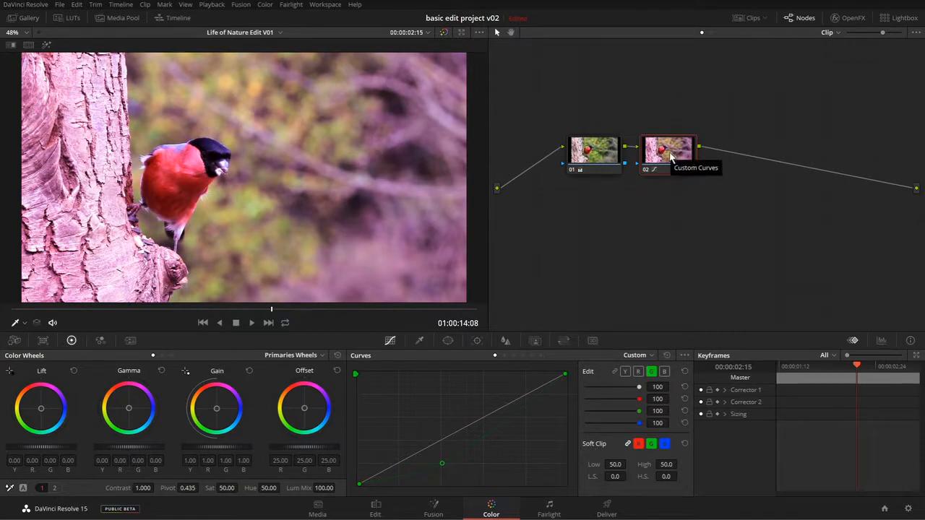
{"action": "key", "text": "ctrl+d"}
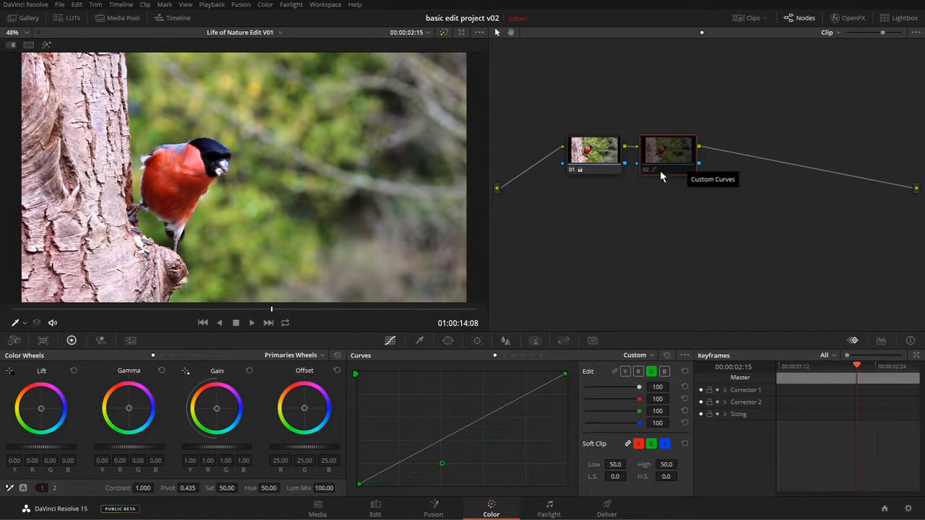
{"action": "left_click", "coordinate": [591, 161]}
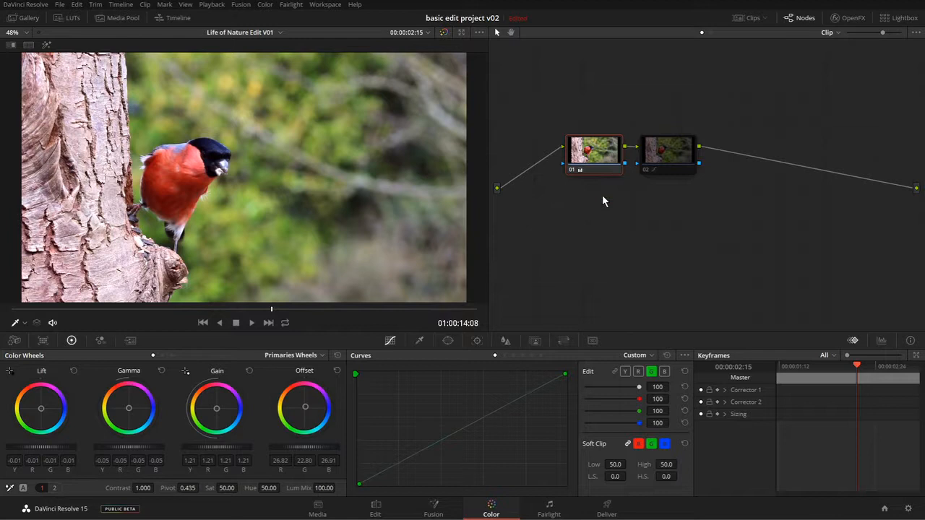
{"action": "key", "text": "ctrl+d"}
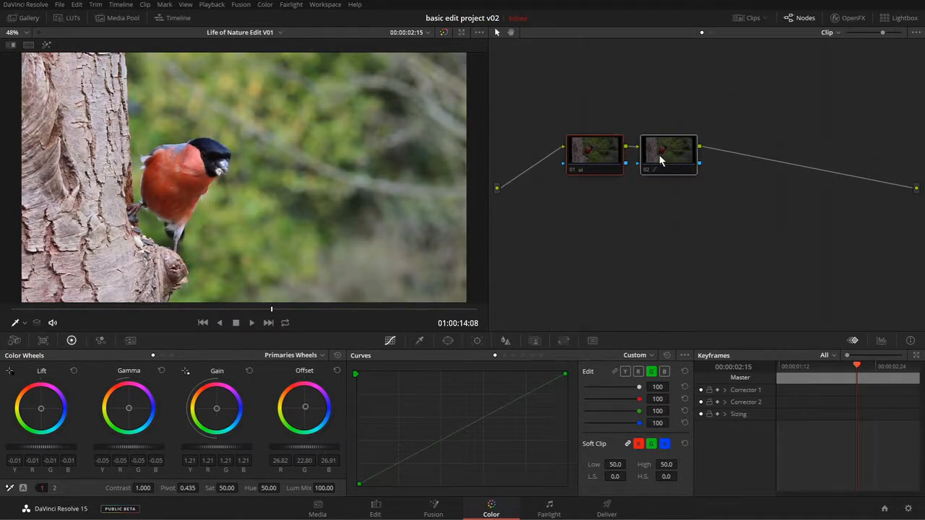
Step: Toggle all nodes on and off together to compare the full grade with the original bird image
{"action": "key", "text": "alt+d"}
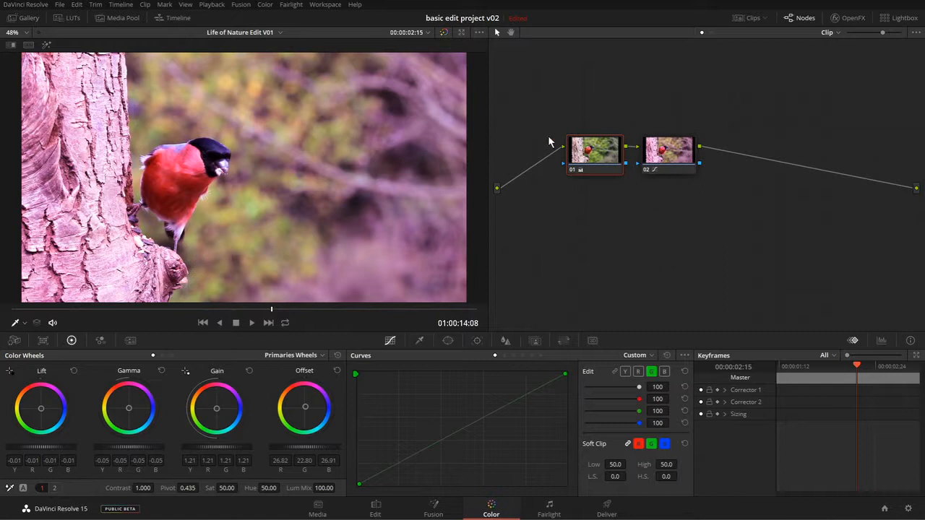
{"action": "left_click_drag", "start_coordinate": [527, 82], "coordinate": [746, 238]}
{"action": "key", "text": "alt+d"}
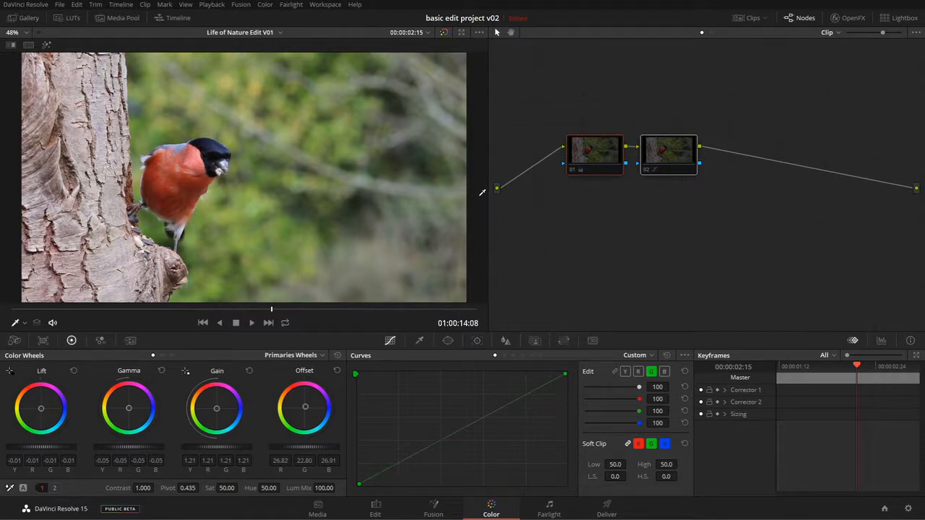
Step: Re-enable all nodes, check the Enable/Disable All Nodes command, and shift node 01 slightly away from node 02
{"action": "key", "text": "alt+d"}
{"action": "left_click", "coordinate": [666, 202]}
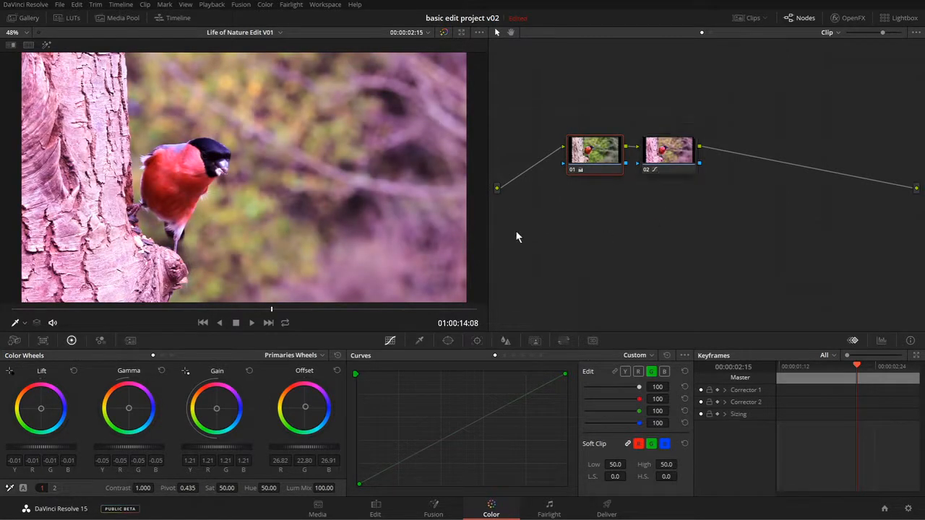
{"action": "left_click", "coordinate": [265, 5]}
{"action": "mouse_move", "coordinate": [366, 17]}
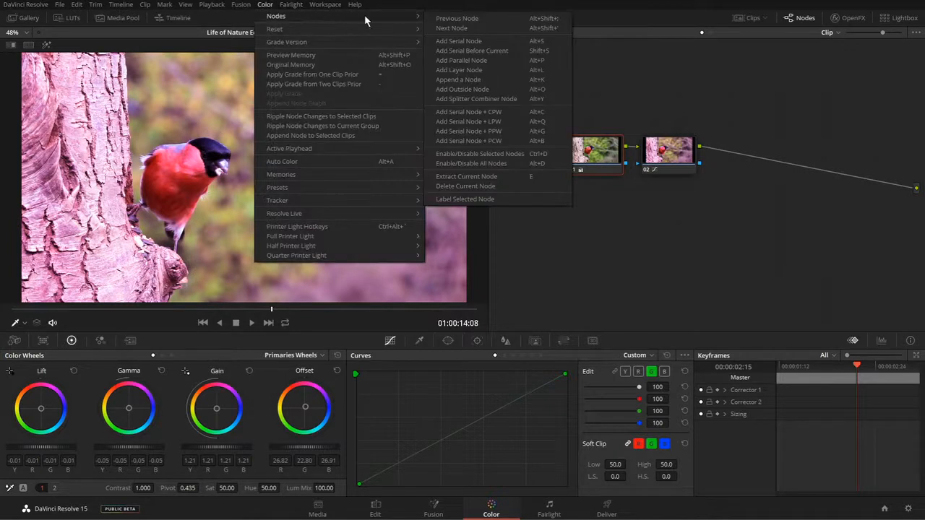
{"action": "left_click", "coordinate": [536, 164]}
{"action": "left_click_drag", "start_coordinate": [605, 159], "coordinate": [586, 154]}
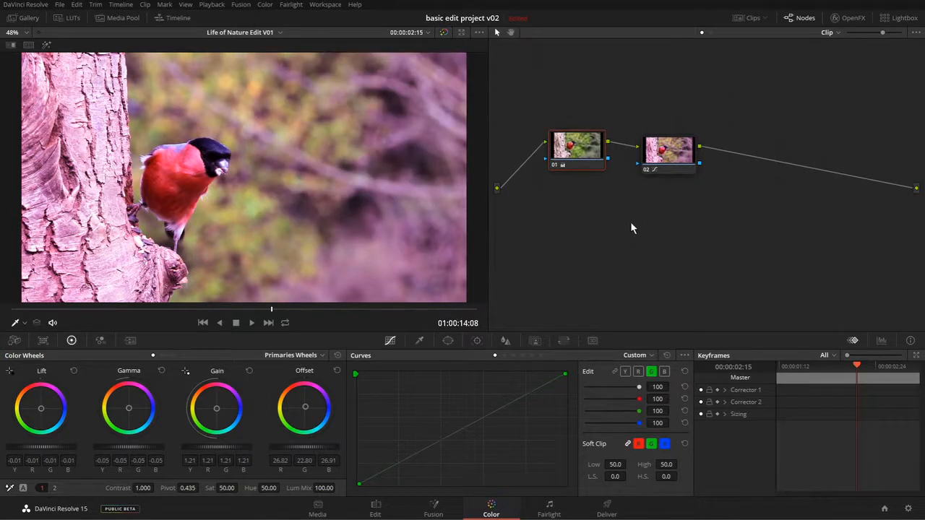
Step: Disable and re-enable every node repeatedly to compare the ungraded and graded bird shot
{"action": "key", "text": "alt+d"}
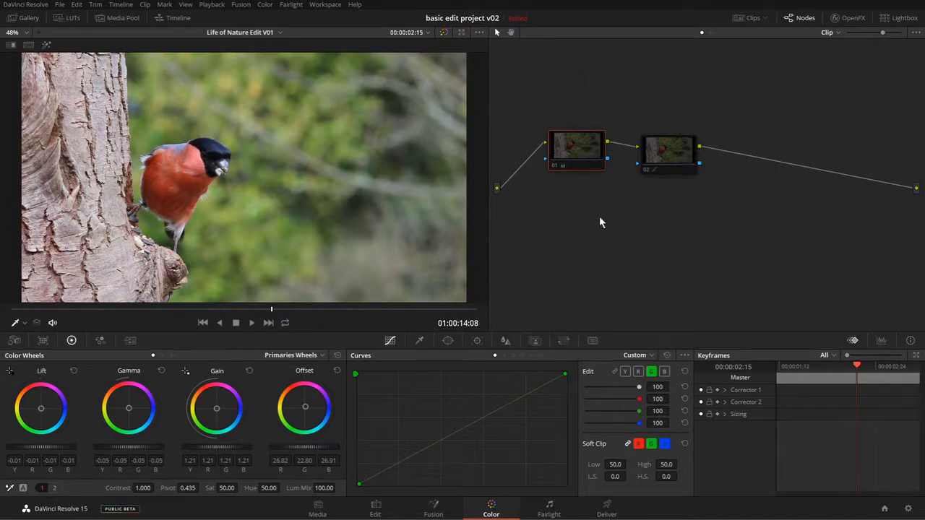
{"action": "key", "text": "alt+d"}
{"action": "key", "text": "alt+d"}
{"action": "key", "text": "alt+d"}
{"action": "key", "text": "alt+d"}
{"action": "key", "text": "alt+d"}
{"action": "key", "text": "alt+d"}
{"action": "key", "text": "alt+d"}
{"action": "key", "text": "alt+d"}
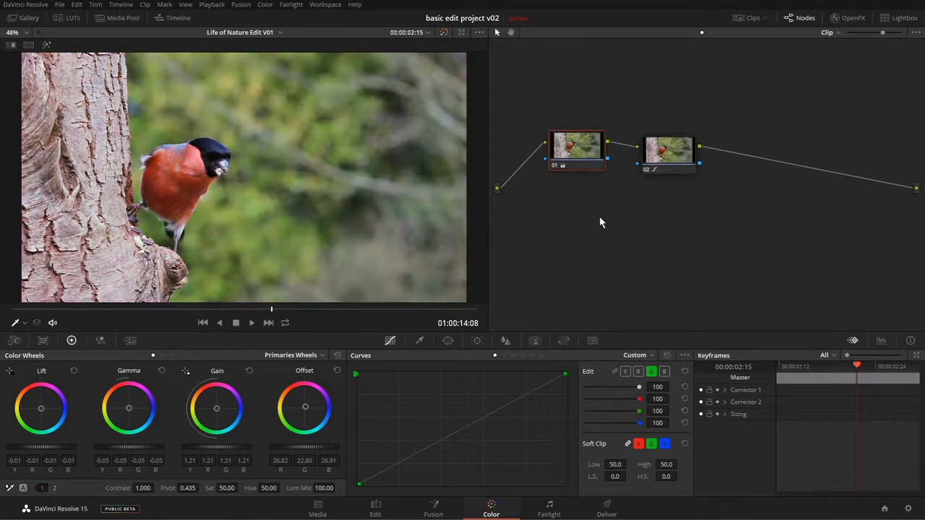
{"action": "key", "text": "alt+d"}
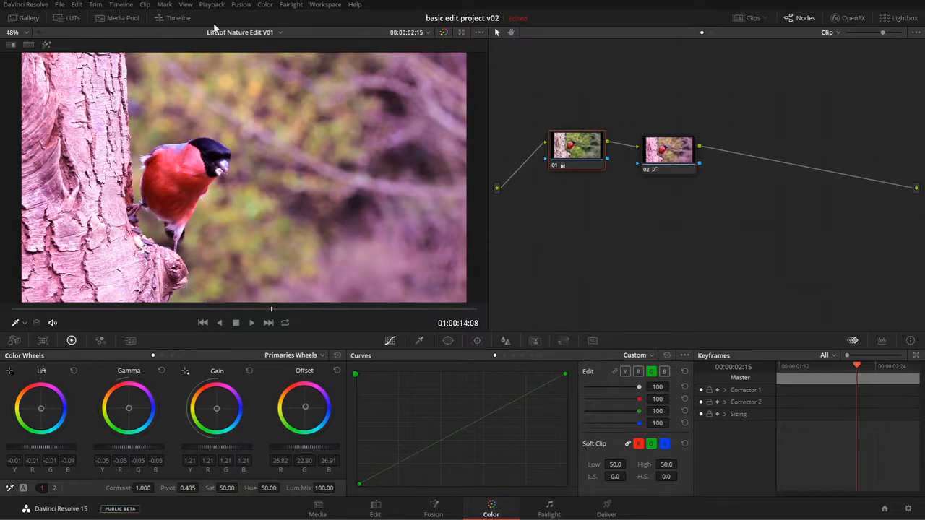
Step: Find the Bypass Color and Fusion options and toggle the bypass several times to compare the bird clip with and without its grade
{"action": "left_click", "coordinate": [186, 5]}
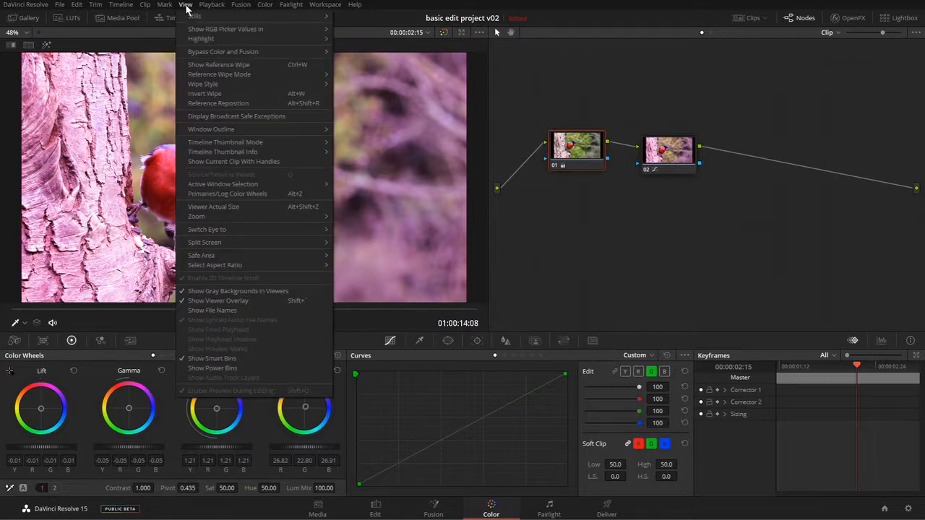
{"action": "mouse_move", "coordinate": [222, 53]}
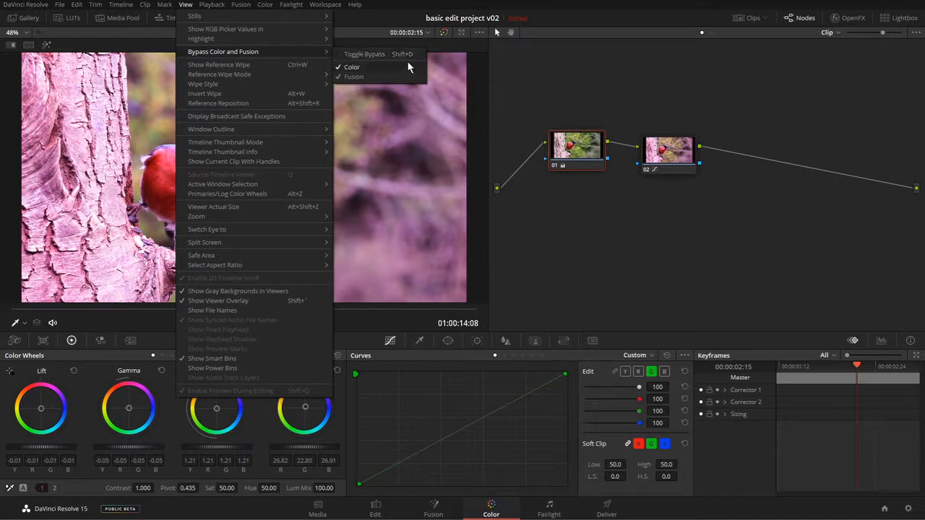
{"action": "left_click", "coordinate": [634, 222]}
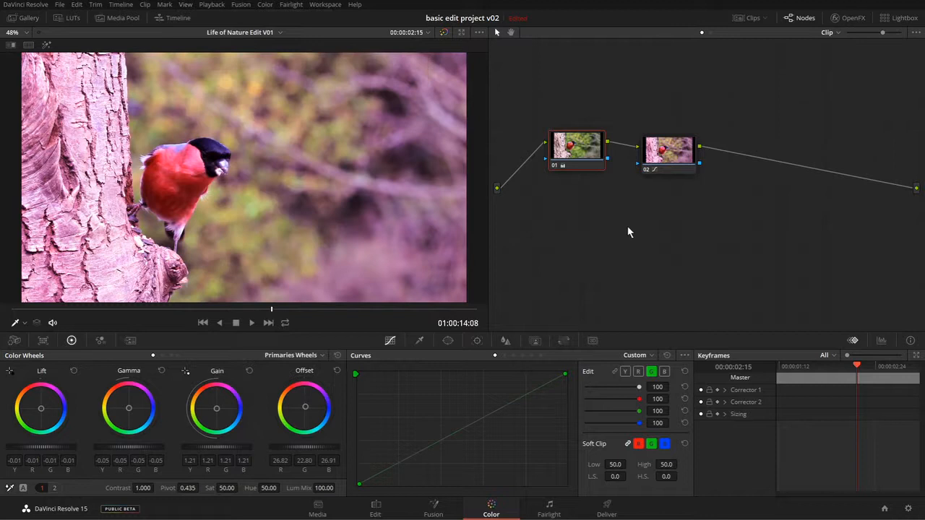
{"action": "key", "text": "shift+d"}
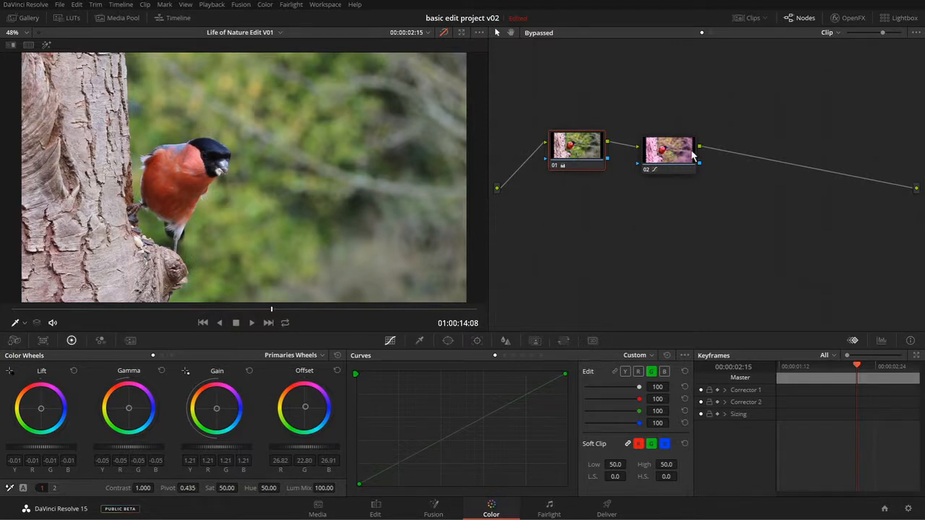
{"action": "mouse_move", "coordinate": [599, 161]}
{"action": "key", "text": "shift+d"}
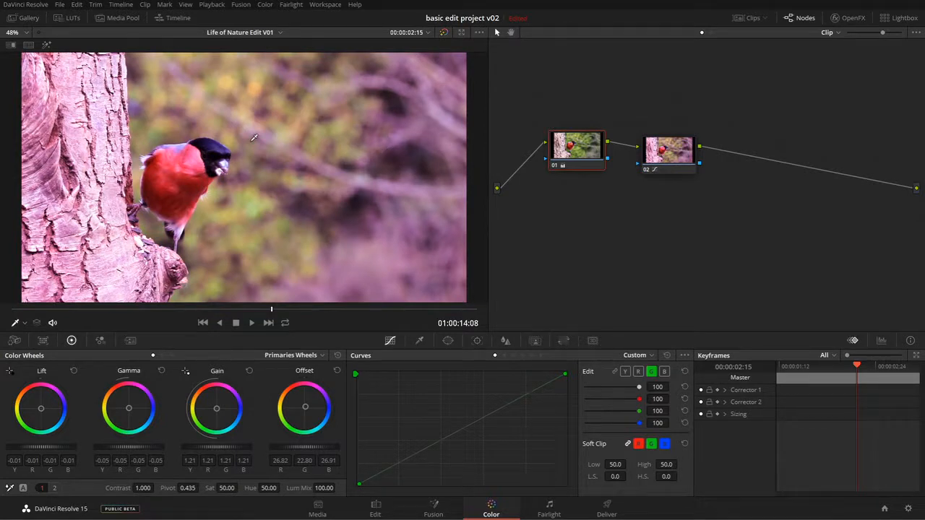
{"action": "key", "text": "shift+d"}
{"action": "key", "text": "shift+d"}
{"action": "key", "text": "shift+d"}
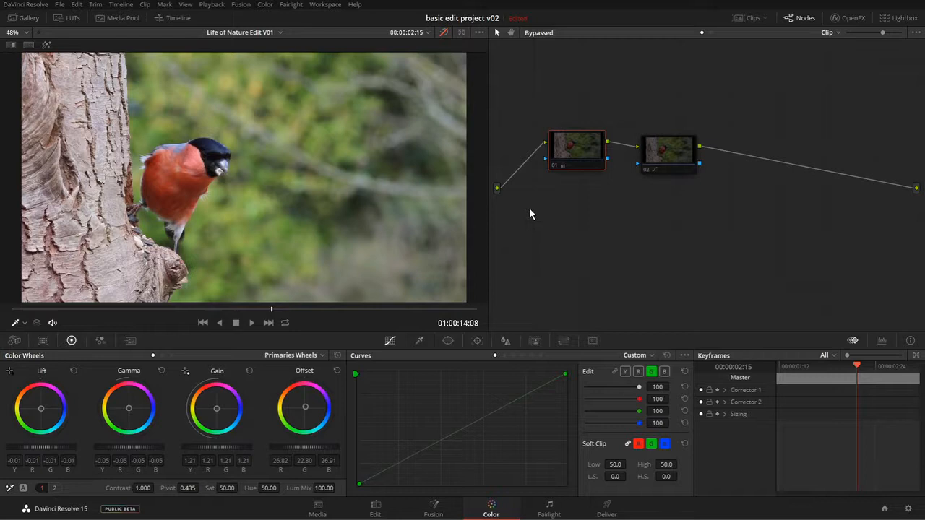
{"action": "key", "text": "shift+d"}
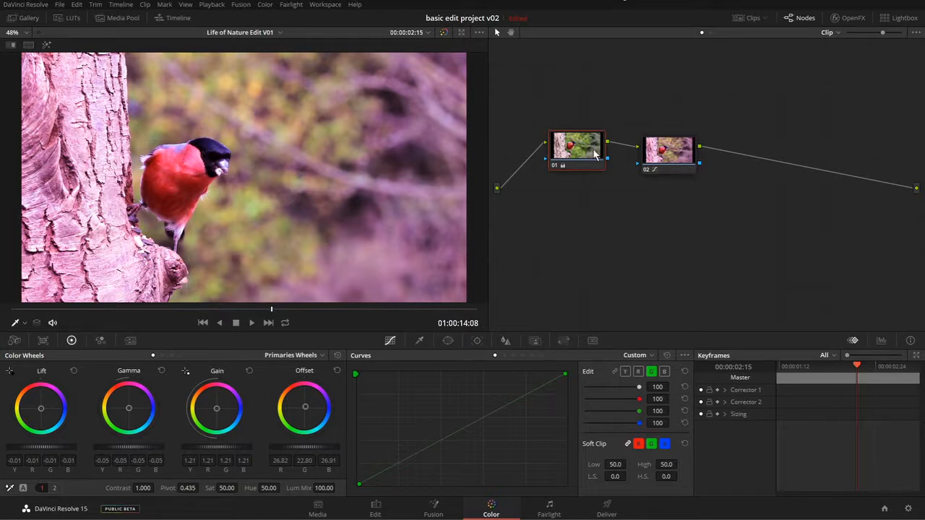
Step: Rearrange nodes 01 and 02 in the node graph, placing them nearly level with a wider gap between them
{"action": "left_click_drag", "start_coordinate": [587, 152], "coordinate": [595, 100]}
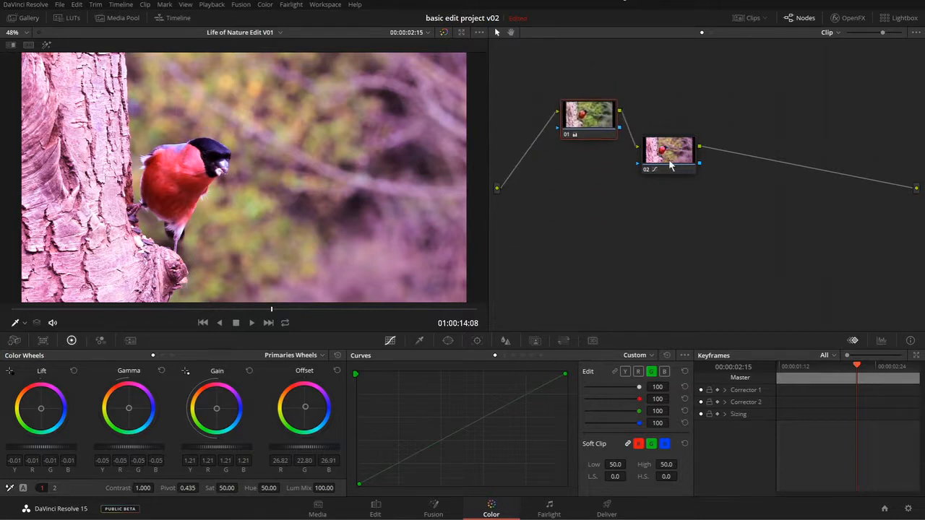
{"action": "mouse_move", "coordinate": [668, 148]}
{"action": "left_mouse_down"}
{"action": "mouse_move", "coordinate": [574, 211]}
{"action": "mouse_move", "coordinate": [590, 178]}
{"action": "mouse_move", "coordinate": [653, 227]}
{"action": "mouse_move", "coordinate": [737, 117]}
{"action": "mouse_move", "coordinate": [667, 166]}
{"action": "mouse_move", "coordinate": [667, 138]}
{"action": "mouse_move", "coordinate": [670, 164]}
{"action": "left_mouse_up"}
{"action": "left_click_drag", "start_coordinate": [588, 183], "coordinate": [672, 125]}
{"action": "left_click_drag", "start_coordinate": [599, 125], "coordinate": [684, 170]}
{"action": "left_click_drag", "start_coordinate": [595, 159], "coordinate": [592, 155]}
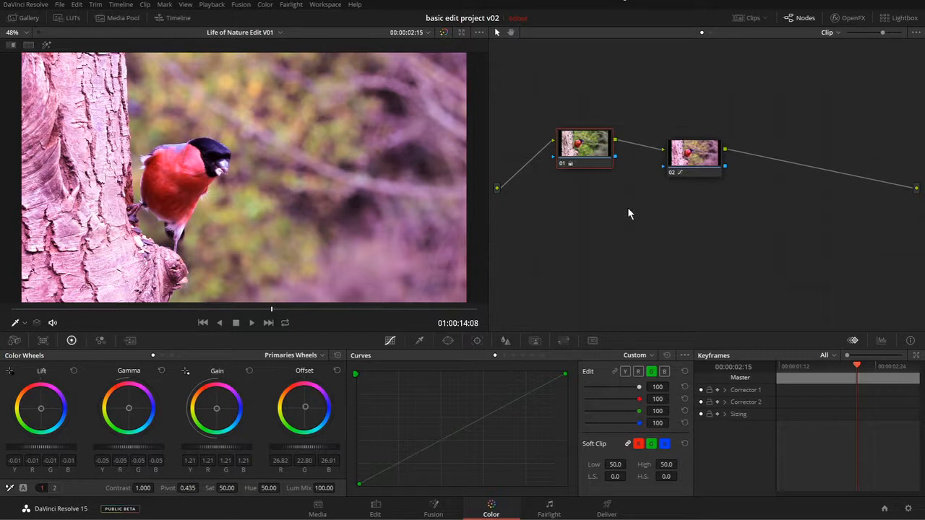
Step: Zoom the node graph in and out to a slightly smaller scale and pan it to reframe nodes 01 and 02
{"action": "scroll", "coordinate": [628, 209], "scroll_direction": "up", "scroll_amount": 2}
{"action": "scroll", "coordinate": [629, 209], "scroll_direction": "down", "scroll_amount": 4}
{"action": "scroll", "coordinate": [629, 209], "scroll_direction": "up", "scroll_amount": 1}
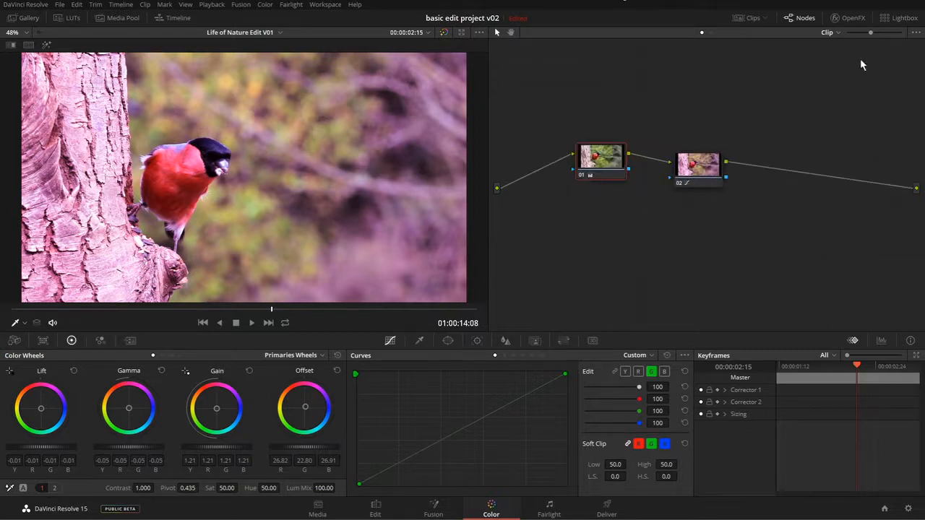
{"action": "mouse_move", "coordinate": [871, 34]}
{"action": "left_mouse_down"}
{"action": "mouse_move", "coordinate": [860, 33]}
{"action": "mouse_move", "coordinate": [886, 33]}
{"action": "mouse_move", "coordinate": [860, 33]}
{"action": "mouse_move", "coordinate": [876, 35]}
{"action": "left_mouse_up"}
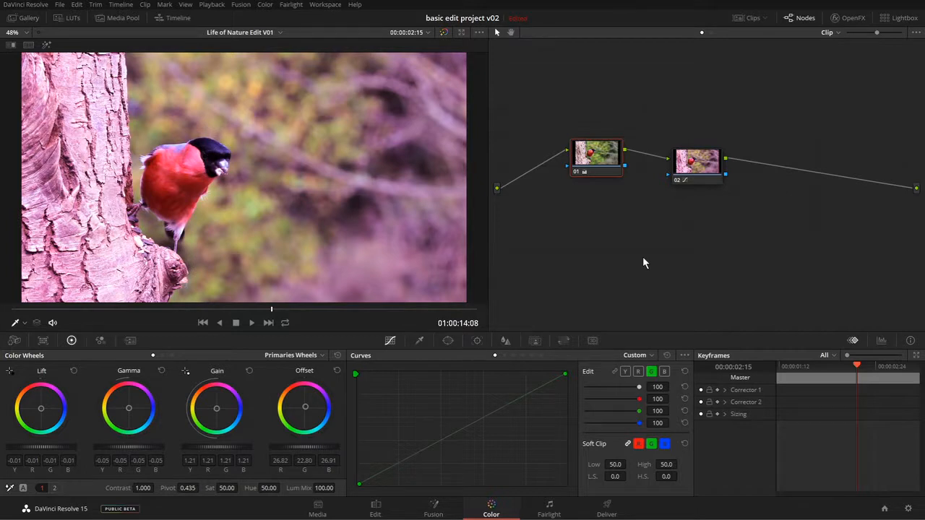
{"action": "left_click_drag", "start_coordinate": [663, 239], "coordinate": [713, 268]}
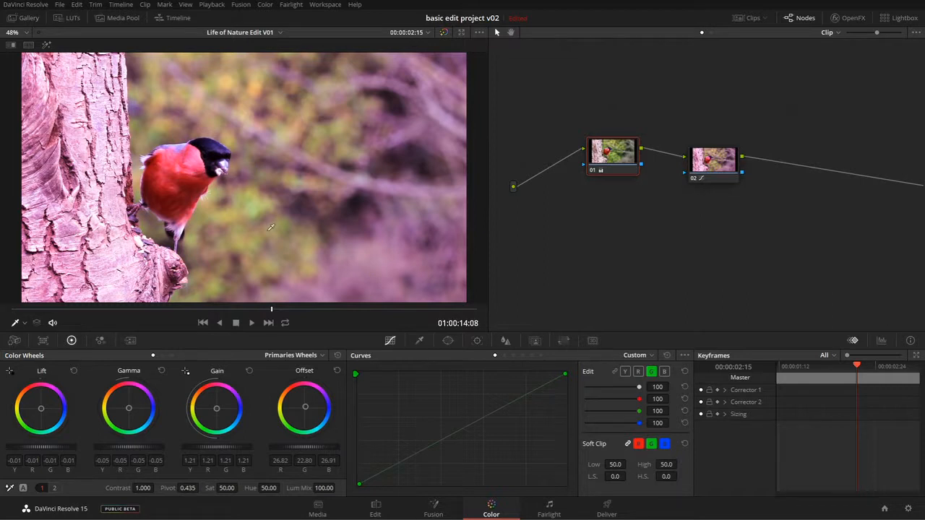
Step: Examine the bird image in the viewer by panning and zooming freely, and restore the Fit view
{"action": "left_click_drag", "start_coordinate": [305, 184], "coordinate": [417, 199]}
{"action": "left_click_drag", "start_coordinate": [293, 156], "coordinate": [347, 218]}
{"action": "left_click_drag", "start_coordinate": [154, 209], "coordinate": [239, 194]}
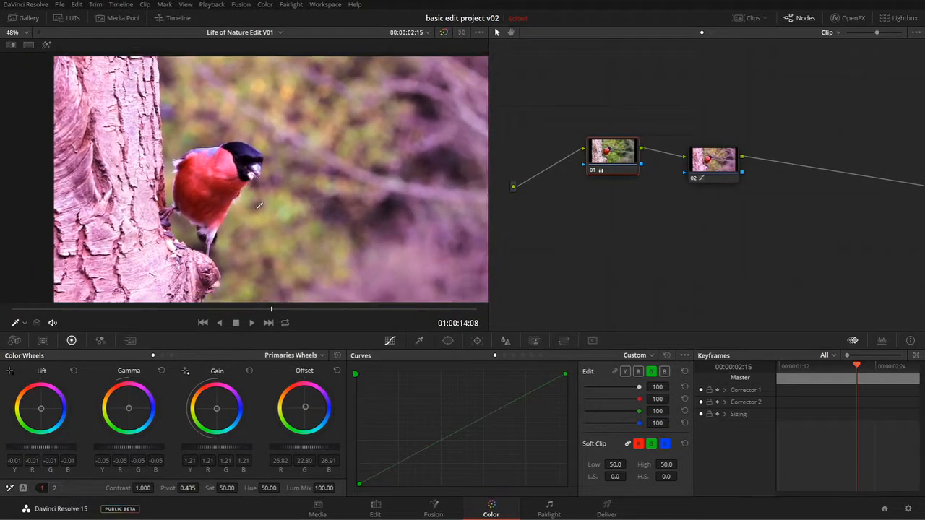
{"action": "scroll", "coordinate": [259, 204], "scroll_direction": "up", "scroll_amount": 3}
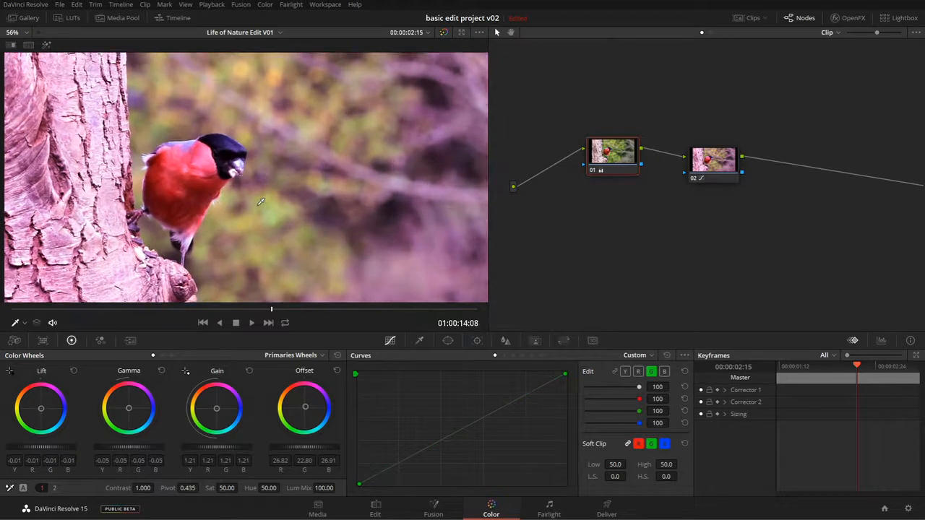
{"action": "scroll", "coordinate": [261, 202], "scroll_direction": "up", "scroll_amount": 10}
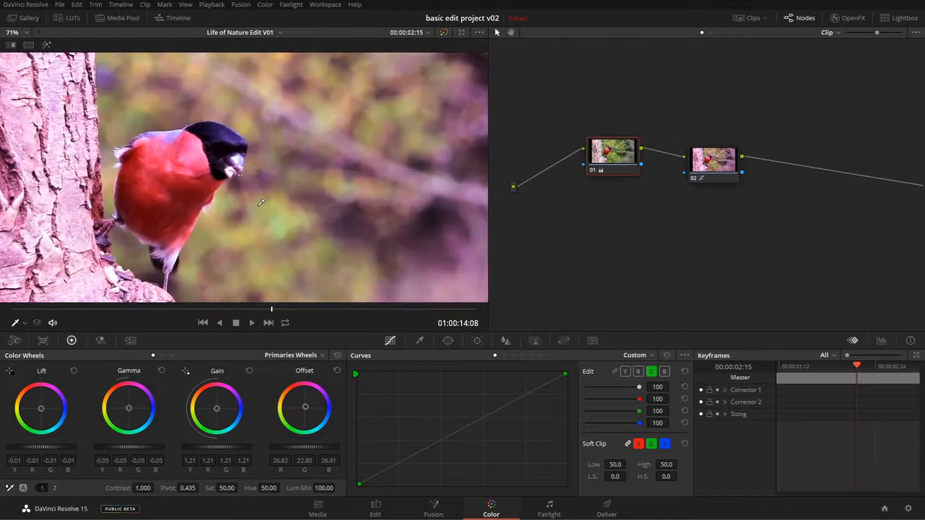
{"action": "scroll", "coordinate": [263, 203], "scroll_direction": "down", "scroll_amount": 12}
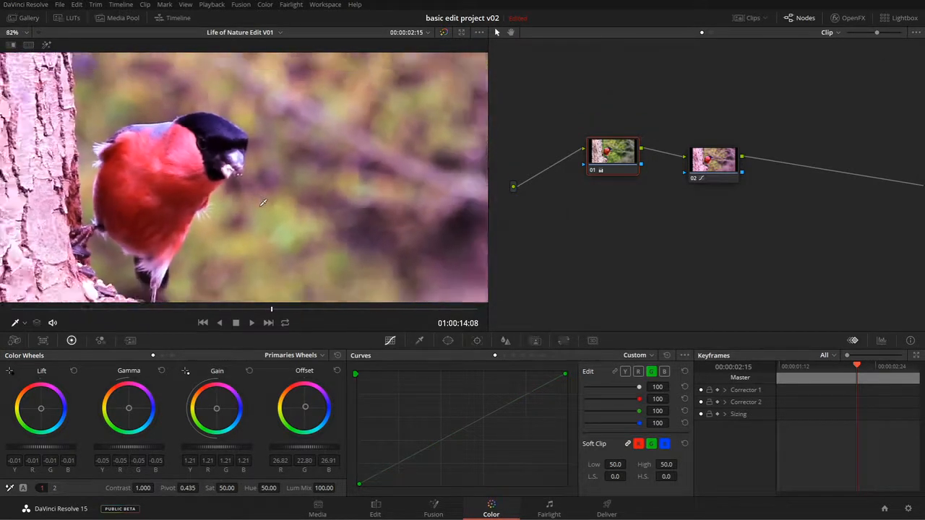
{"action": "scroll", "coordinate": [263, 202], "scroll_direction": "down", "scroll_amount": 2}
{"action": "scroll", "coordinate": [265, 203], "scroll_direction": "up", "scroll_amount": 4}
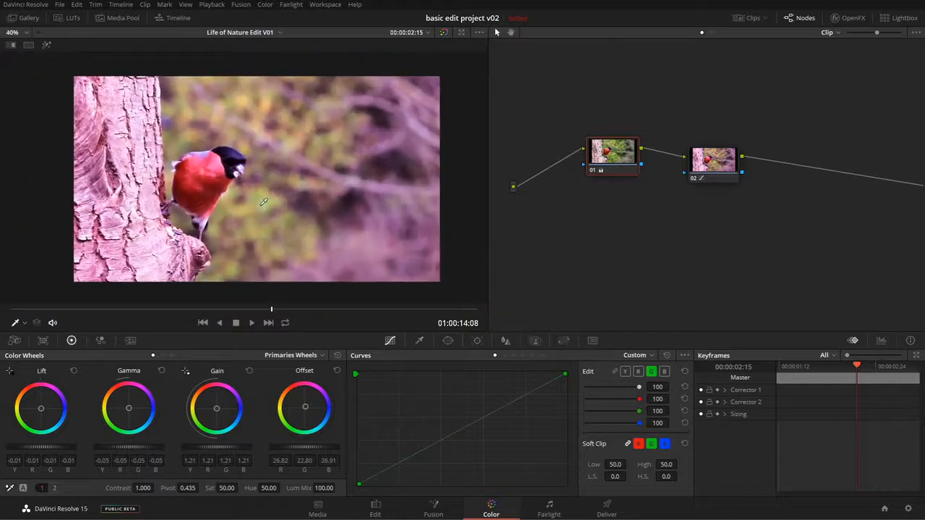
{"action": "scroll", "coordinate": [266, 203], "scroll_direction": "up", "scroll_amount": 1}
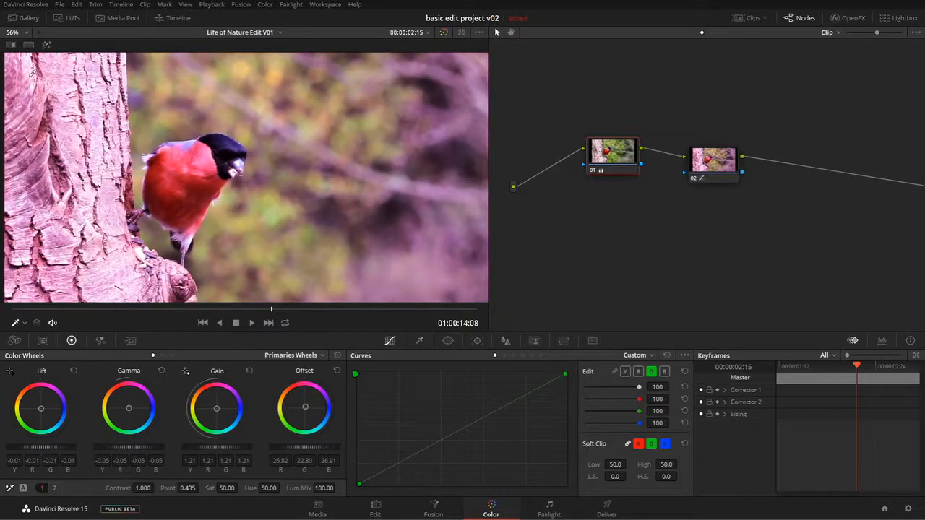
{"action": "left_click", "coordinate": [27, 32]}
{"action": "left_click", "coordinate": [23, 46]}
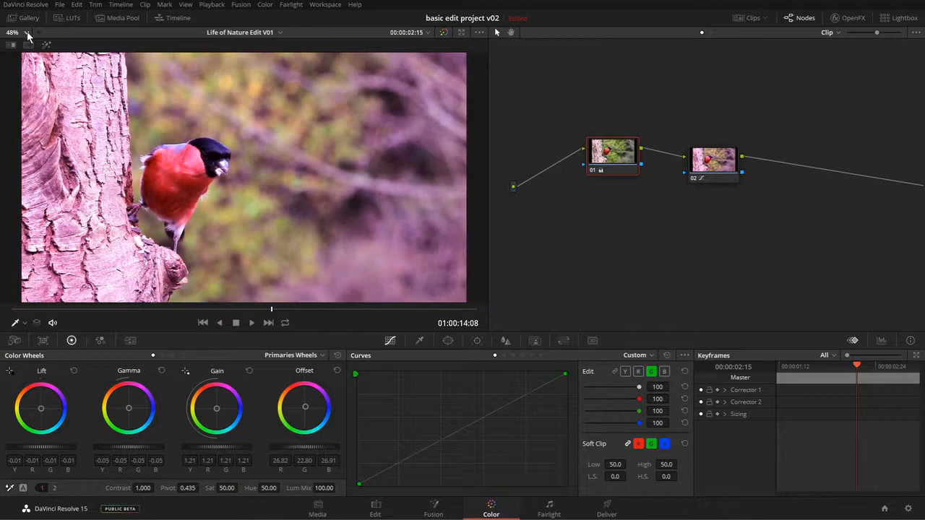
Step: View the bird image at 100% and 300% magnification, and return the viewer to Fit
{"action": "left_click", "coordinate": [27, 32]}
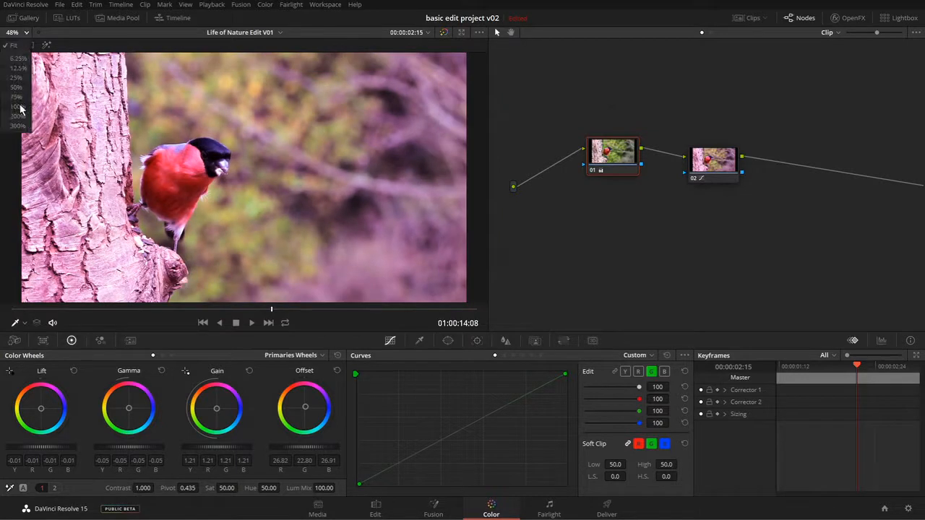
{"action": "left_click", "coordinate": [17, 107]}
{"action": "left_click", "coordinate": [26, 33]}
{"action": "left_click", "coordinate": [17, 125]}
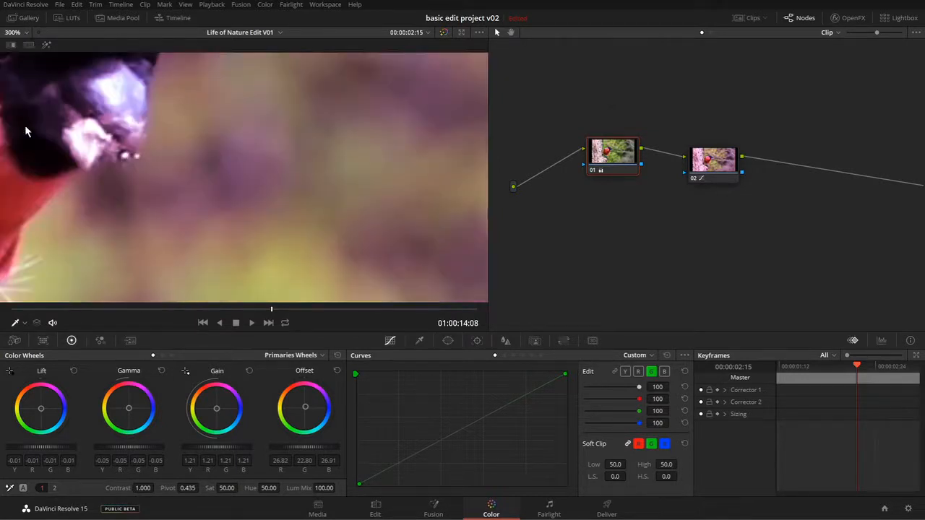
{"action": "left_click", "coordinate": [23, 34]}
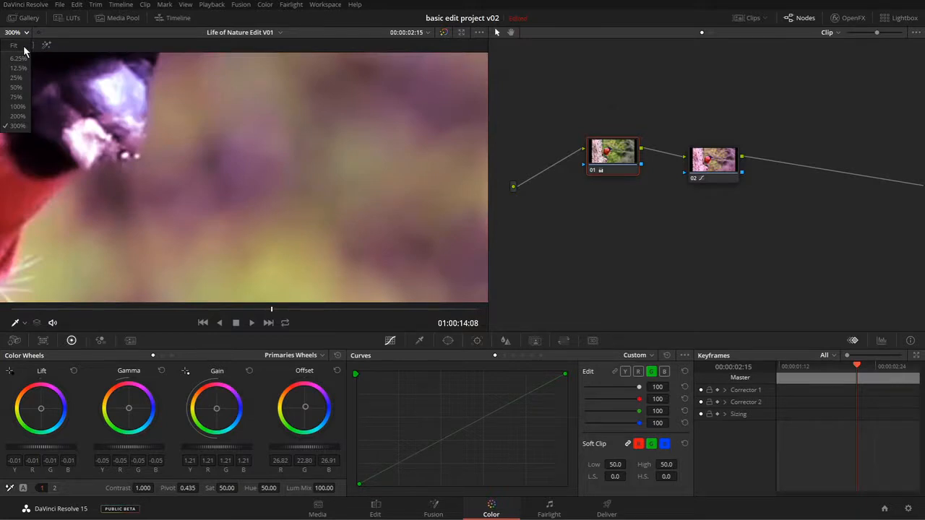
{"action": "left_click", "coordinate": [22, 46]}
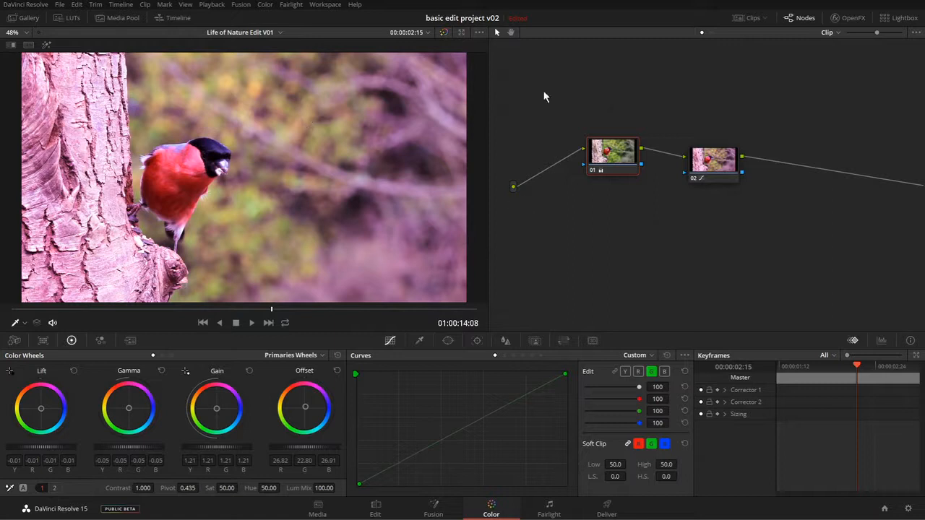
Step: Show the clip thumbnails, check which corrections the bird clip's node 01 holds, and switch to lion clip 07
{"action": "left_click", "coordinate": [750, 17]}
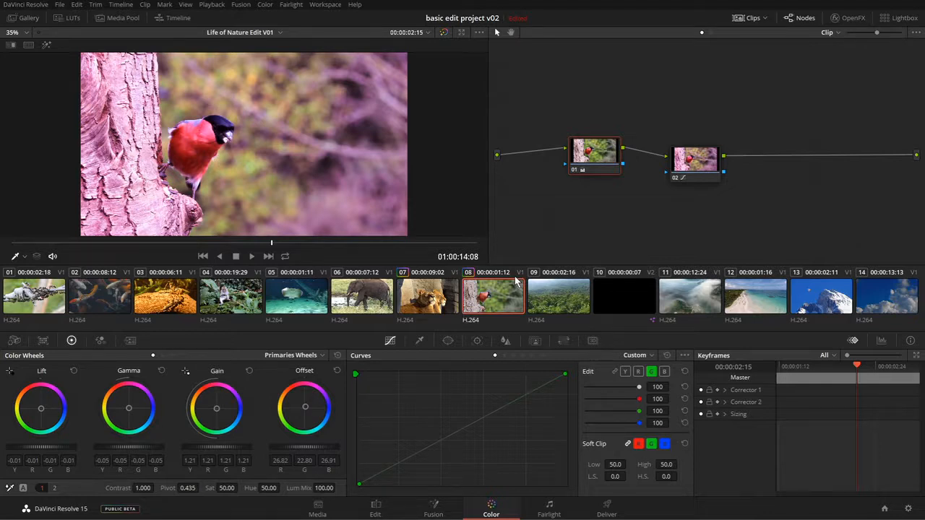
{"action": "mouse_move", "coordinate": [595, 157]}
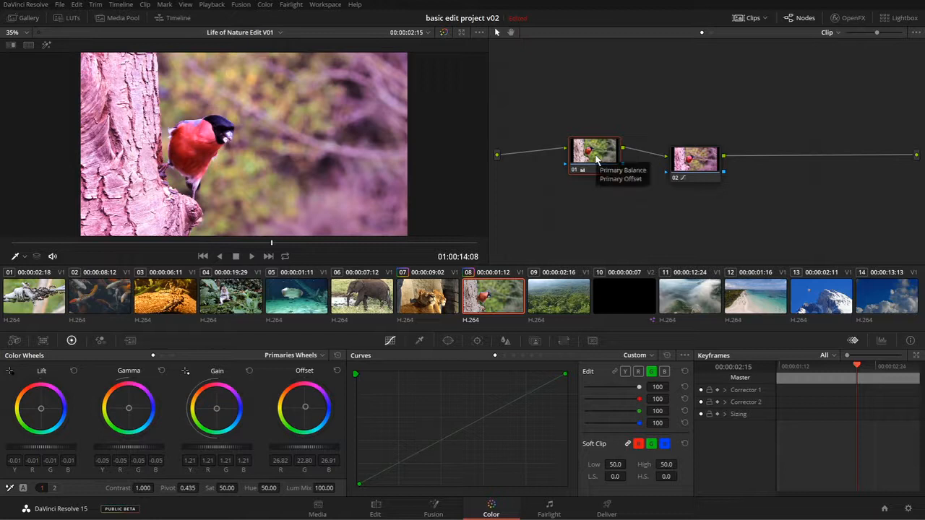
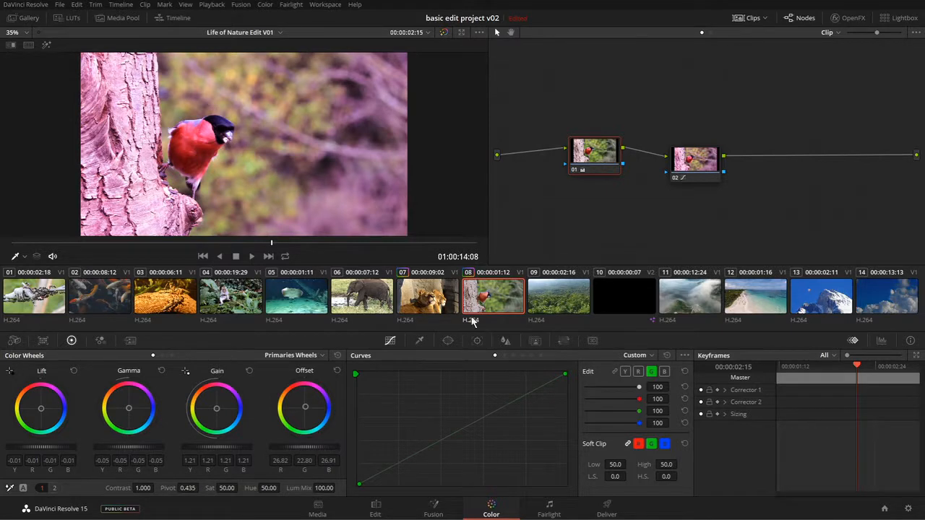
{"action": "left_click", "coordinate": [401, 311]}
Step: Reposition node 01 of lion clip 07 further along its connection, and reset all the clip's grades and nodes
{"action": "left_click_drag", "start_coordinate": [533, 165], "coordinate": [621, 182]}
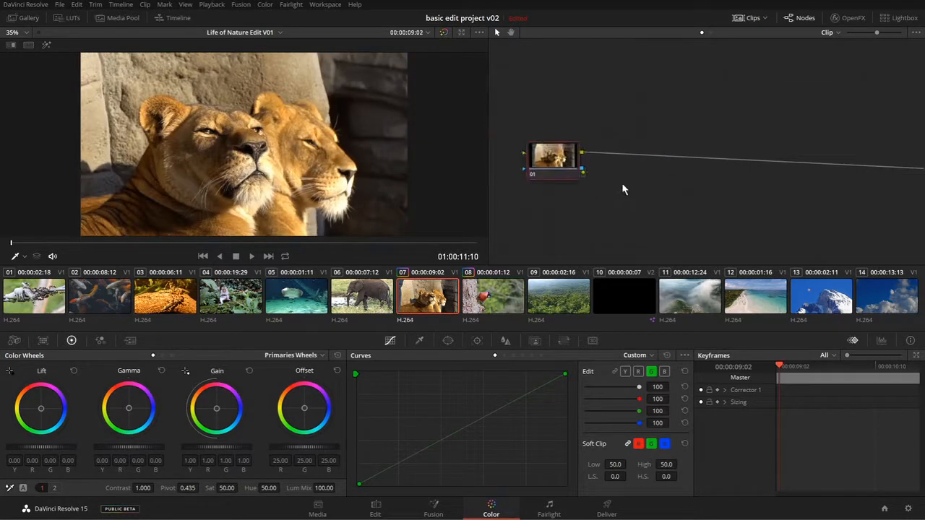
{"action": "left_click_drag", "start_coordinate": [563, 154], "coordinate": [714, 146]}
{"action": "left_click_drag", "start_coordinate": [701, 200], "coordinate": [645, 200]}
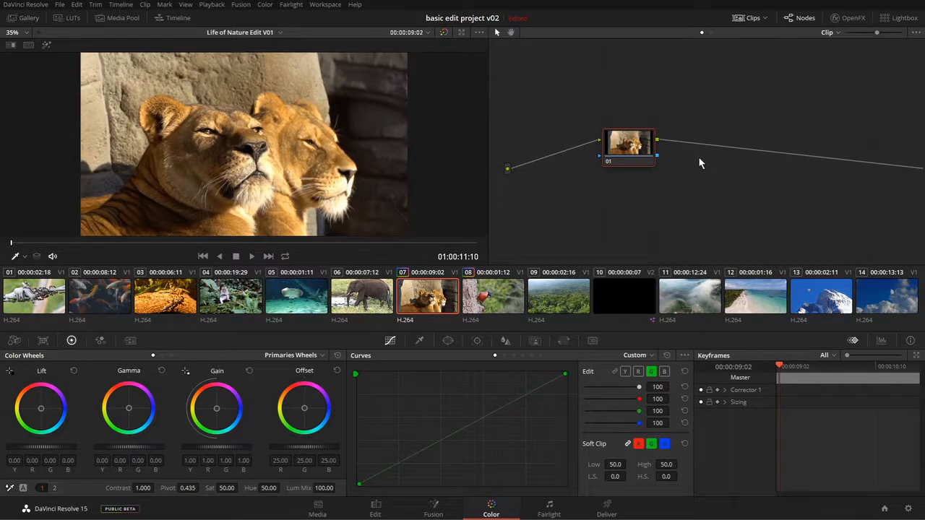
{"action": "right_click", "coordinate": [685, 73]}
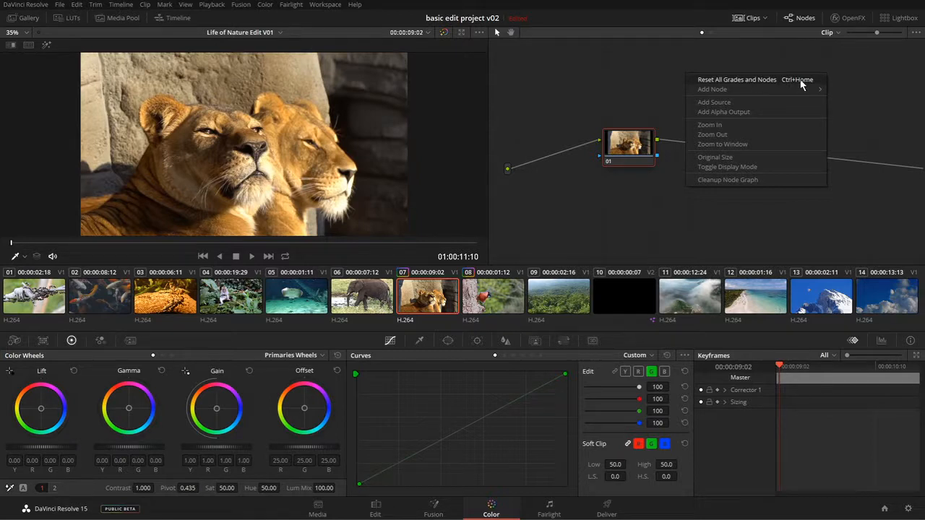
{"action": "left_click", "coordinate": [682, 67]}
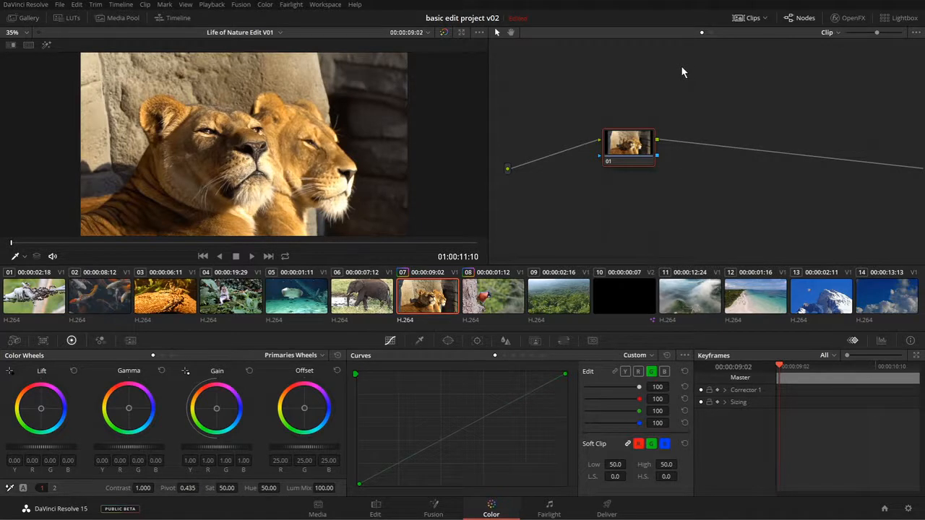
{"action": "key", "text": "ctrl+Home"}
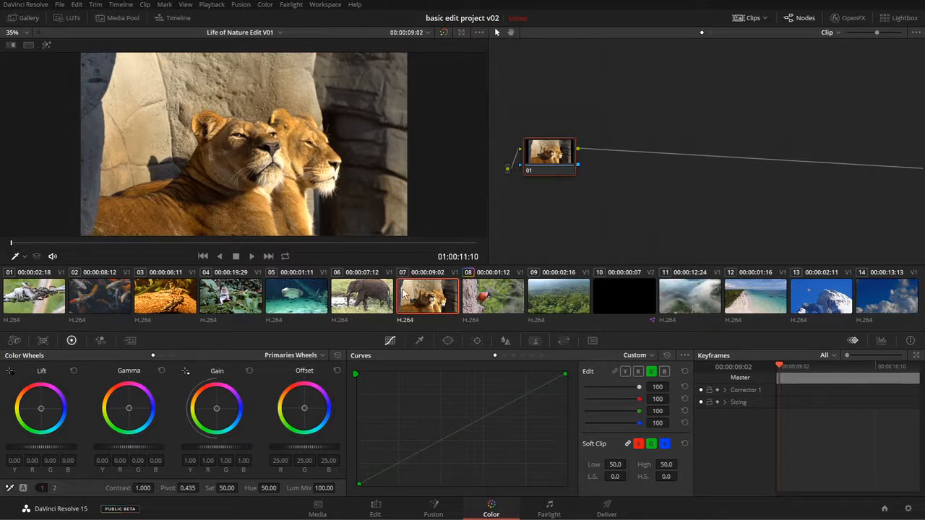
Step: Try an orange Gain tint on serial node 02 and a magenta Gamma tint on node 03, and reset all the lion clip's grades and nodes
{"action": "left_click_drag", "start_coordinate": [555, 156], "coordinate": [575, 158]}
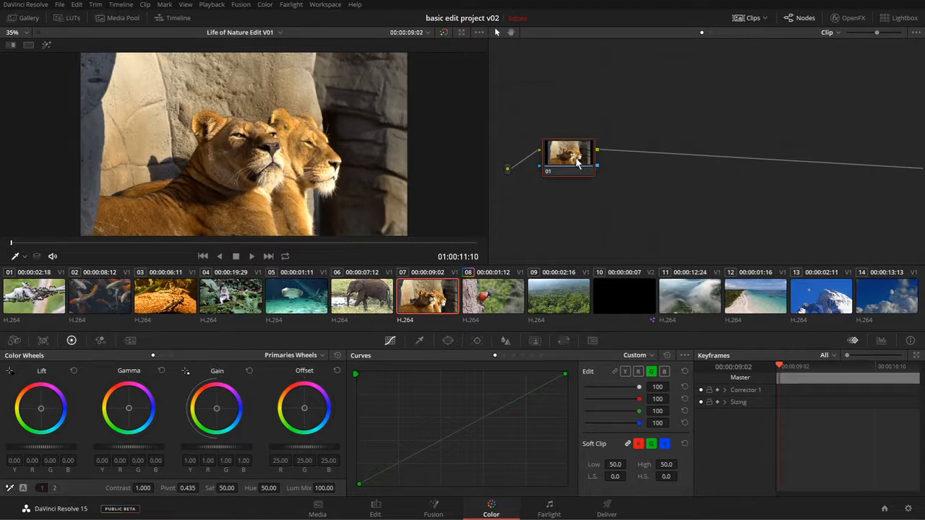
{"action": "key", "text": "alt+s"}
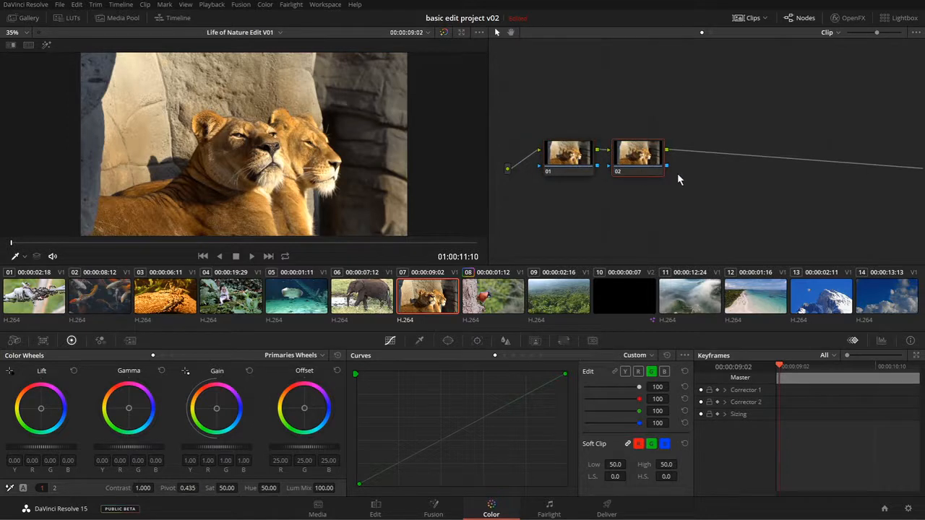
{"action": "key", "text": "alt+s"}
{"action": "left_click", "coordinate": [648, 157]}
{"action": "left_click_drag", "start_coordinate": [217, 409], "coordinate": [221, 395]}
{"action": "key", "text": "shift+apostrophe"}
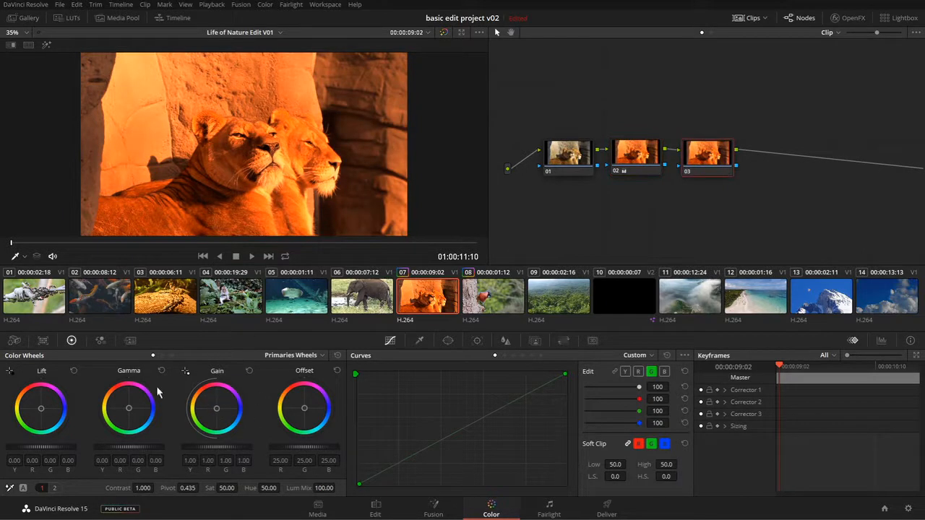
{"action": "left_click_drag", "start_coordinate": [133, 402], "coordinate": [145, 400]}
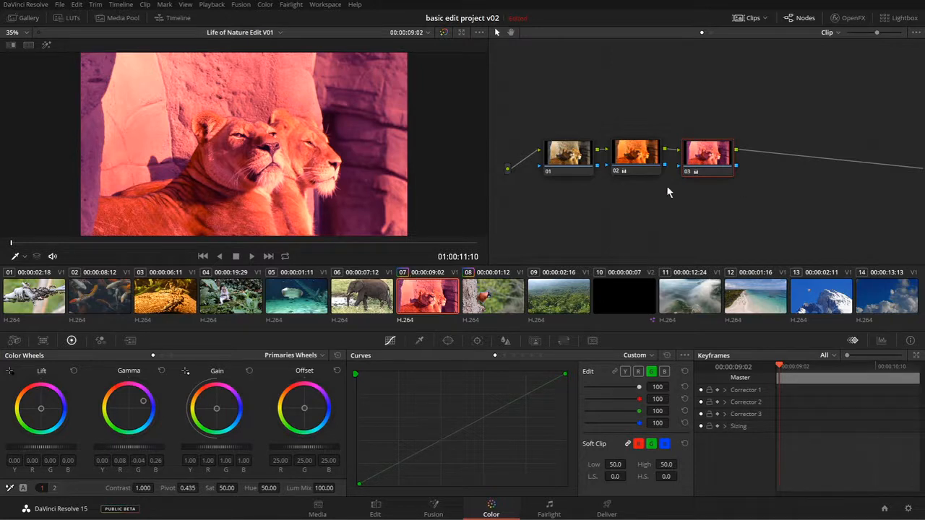
{"action": "left_click_drag", "start_coordinate": [573, 200], "coordinate": [592, 213]}
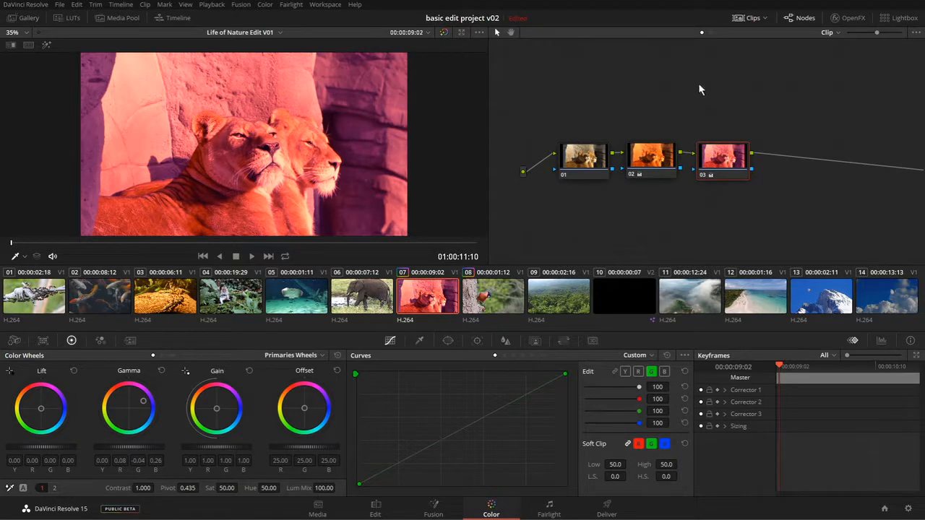
{"action": "key", "text": "ctrl+Home"}
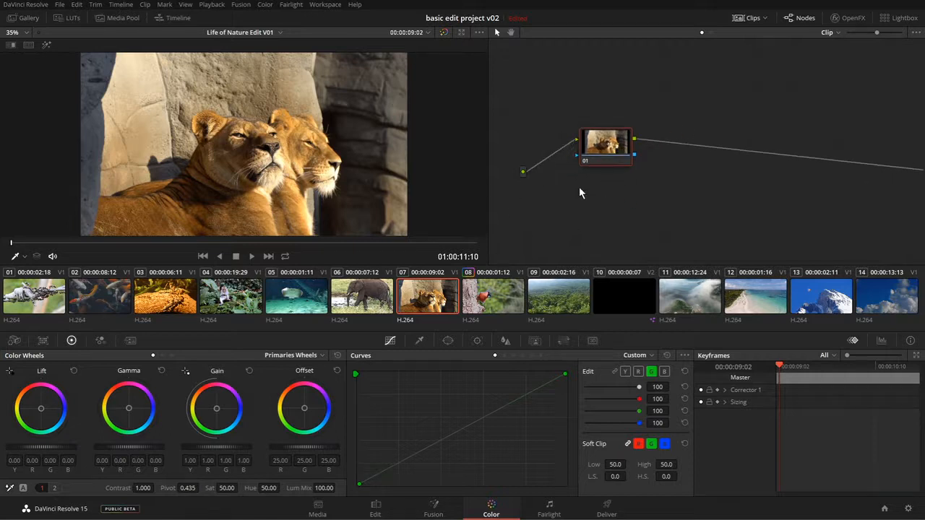
Step: Select bird clip 08, view the timeline on the Edit page, and return to the Color page
{"action": "left_click", "coordinate": [503, 302]}
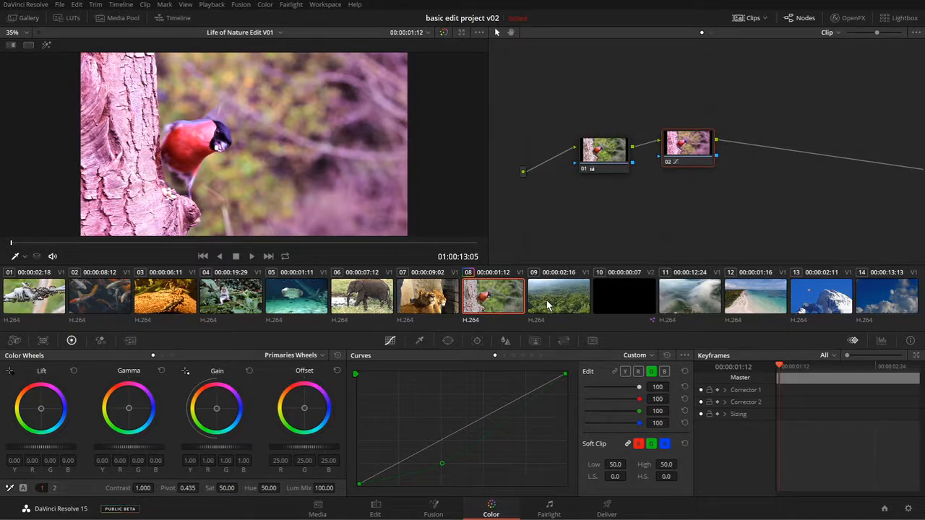
{"action": "left_click", "coordinate": [375, 510]}
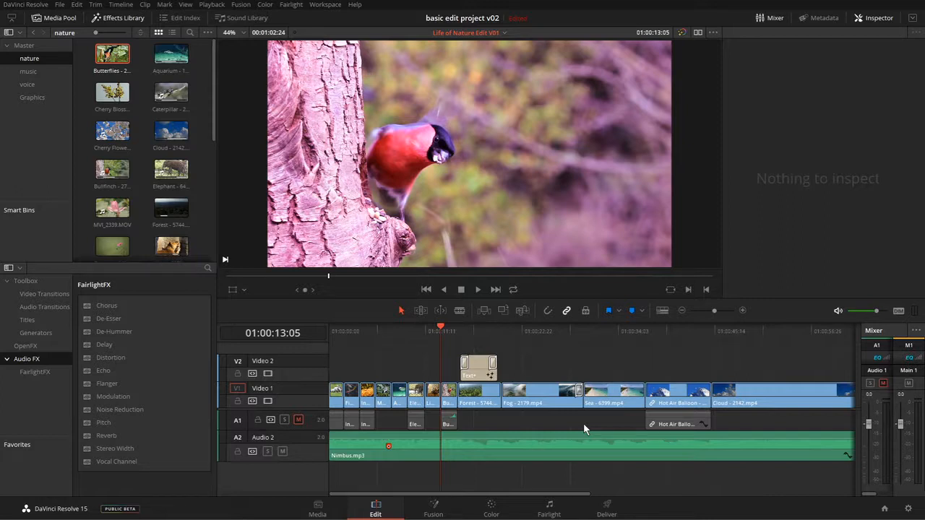
{"action": "left_click", "coordinate": [490, 510]}
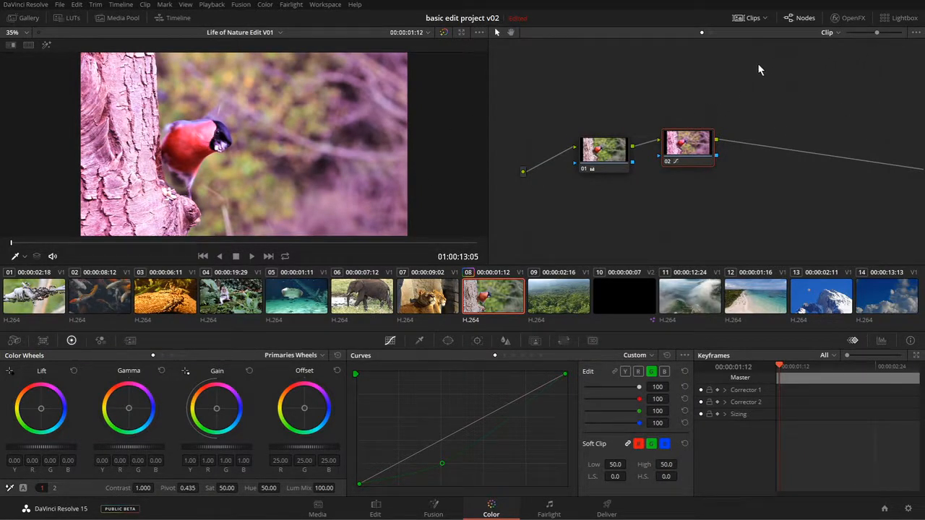
Step: Switch the node graph between Clip and Timeline modes, finishing in Timeline mode
{"action": "left_click", "coordinate": [836, 33]}
{"action": "left_click", "coordinate": [851, 57]}
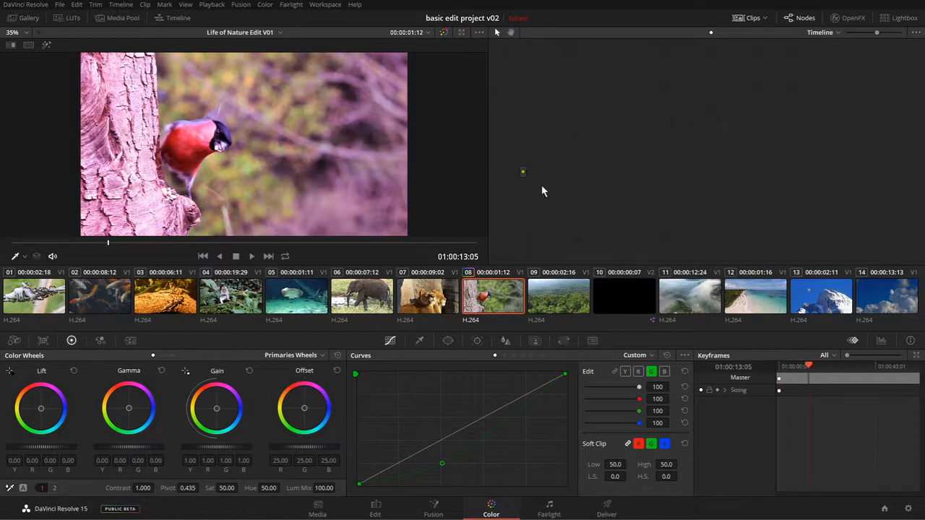
{"action": "scroll", "coordinate": [671, 215], "scroll_direction": "up", "scroll_amount": 3}
{"action": "left_click", "coordinate": [702, 33]}
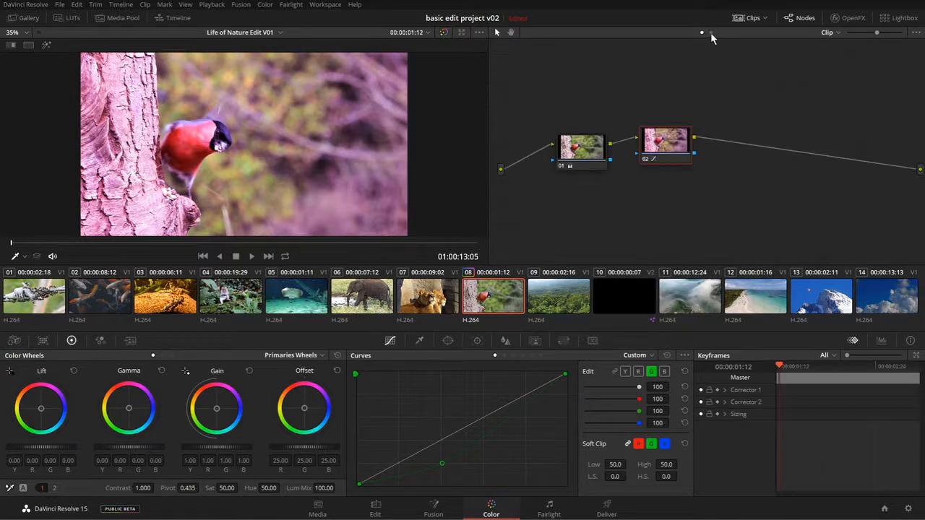
{"action": "left_click", "coordinate": [710, 33]}
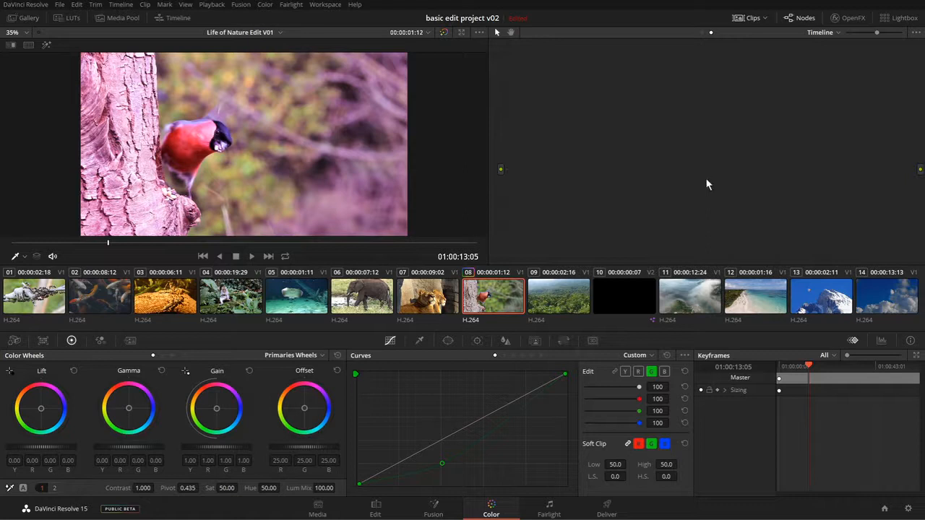
Step: Add a serial node to the Timeline node graph and place it between the source and the output
{"action": "key", "text": "alt+s"}
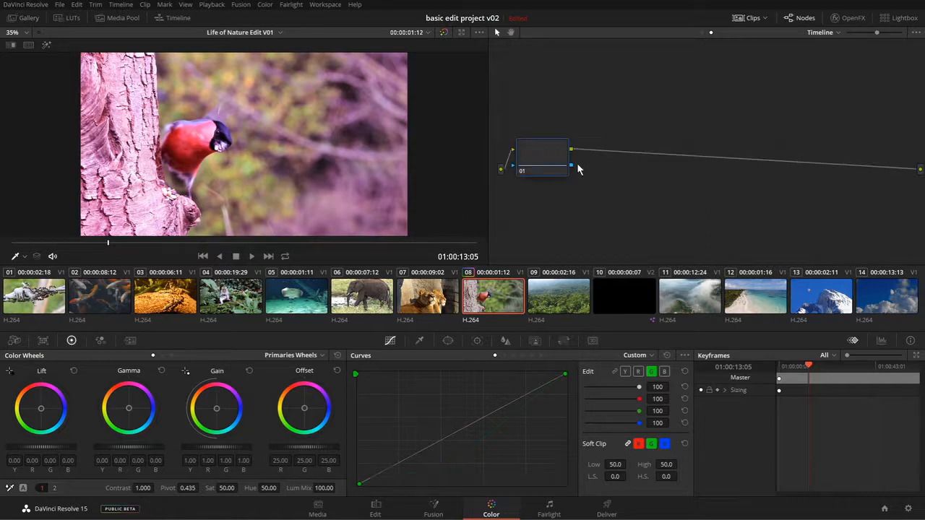
{"action": "left_click_drag", "start_coordinate": [548, 161], "coordinate": [626, 157]}
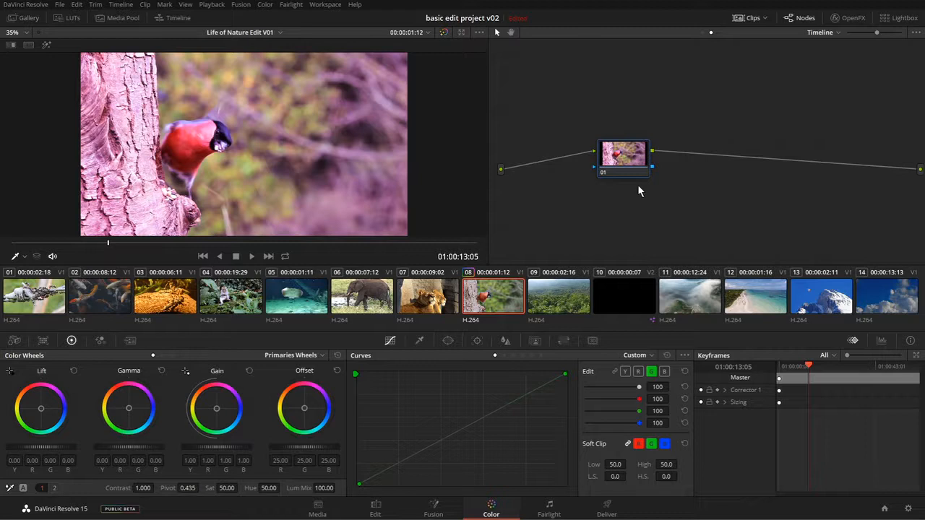
{"action": "left_click_drag", "start_coordinate": [620, 155], "coordinate": [610, 150]}
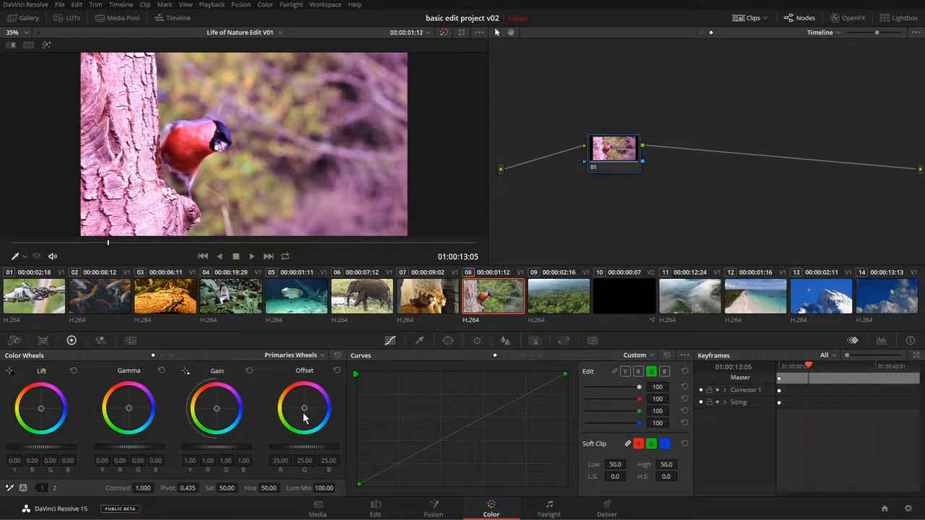
Step: Tint the timeline node's Offset to R -8.53, G 27.13, B 100.33 and check it on clips 07, 05, 04, 01 and 12
{"action": "left_click_drag", "start_coordinate": [303, 410], "coordinate": [292, 423]}
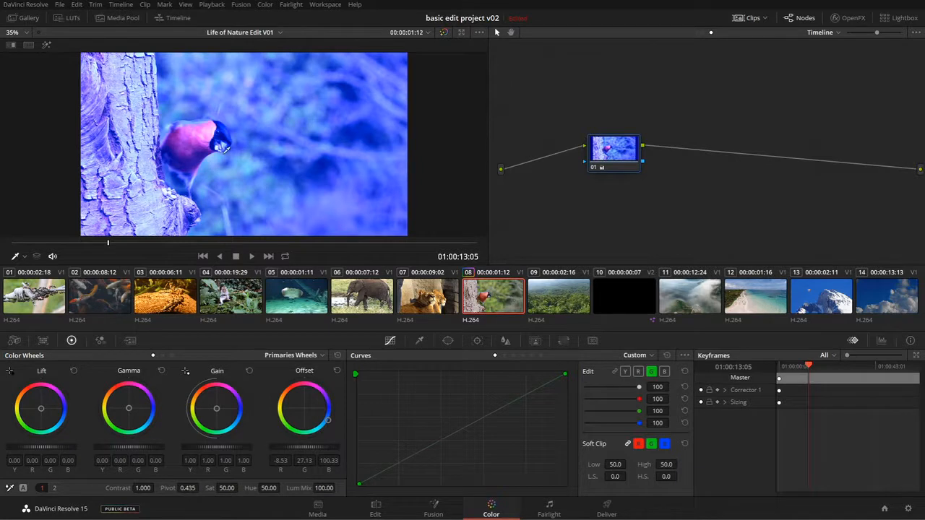
{"action": "left_click", "coordinate": [435, 311]}
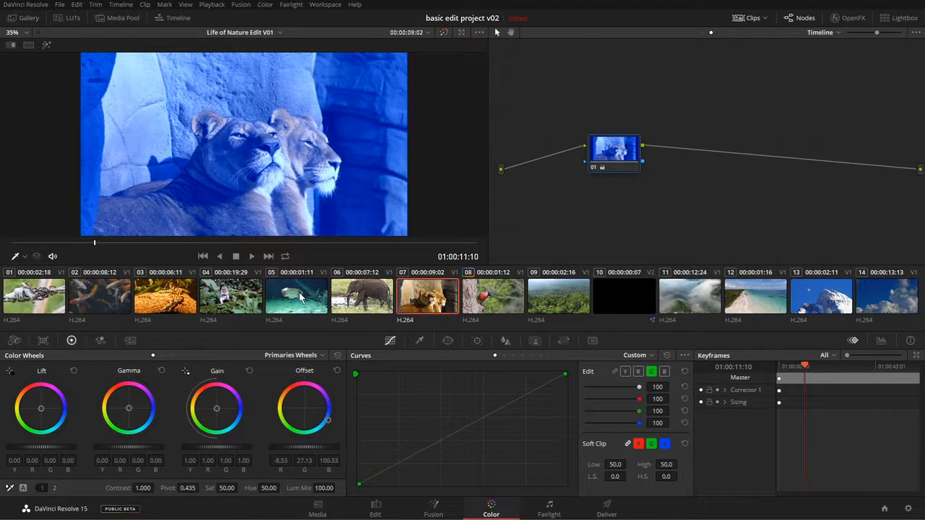
{"action": "left_click", "coordinate": [284, 323]}
{"action": "left_click", "coordinate": [211, 297]}
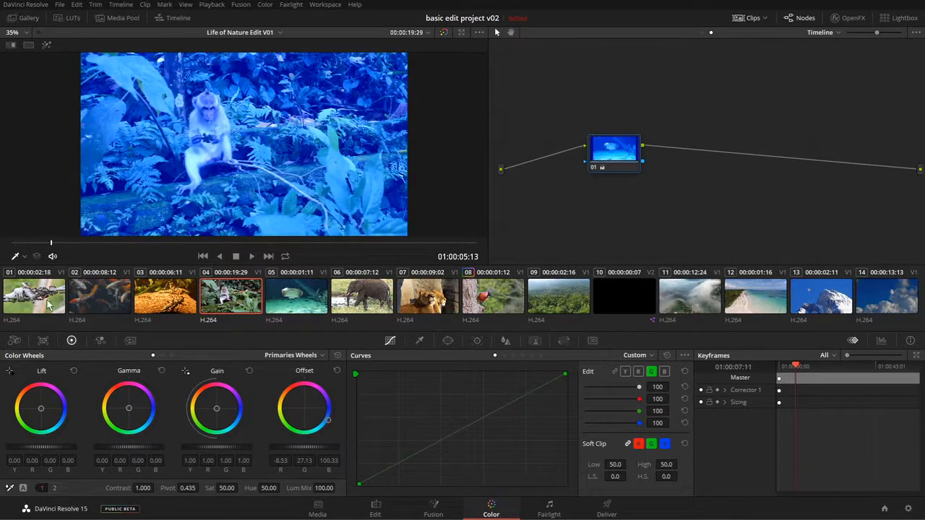
{"action": "left_click", "coordinate": [64, 318]}
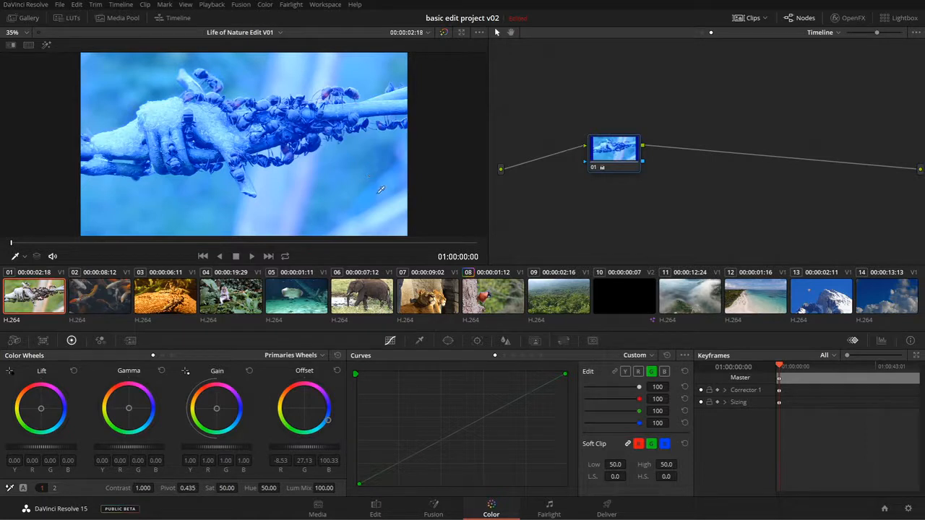
{"action": "left_click", "coordinate": [749, 297]}
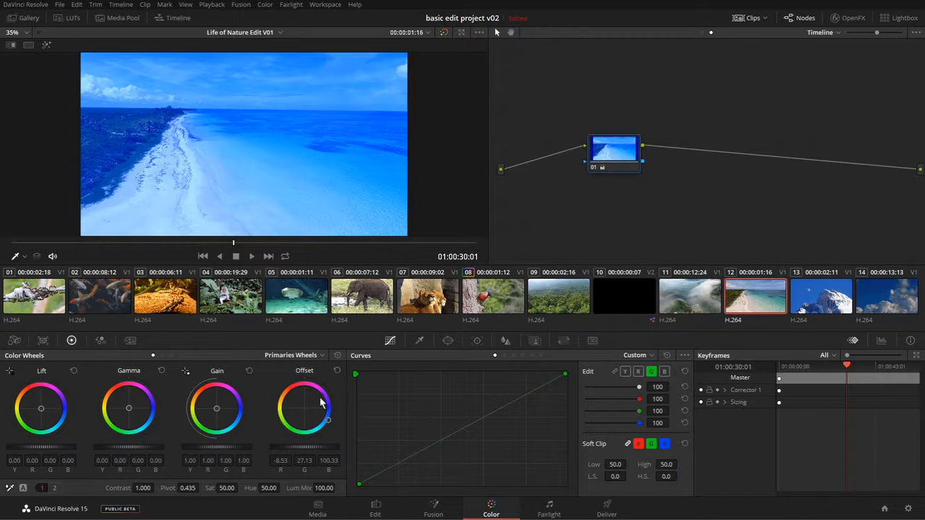
{"action": "left_click", "coordinate": [304, 295]}
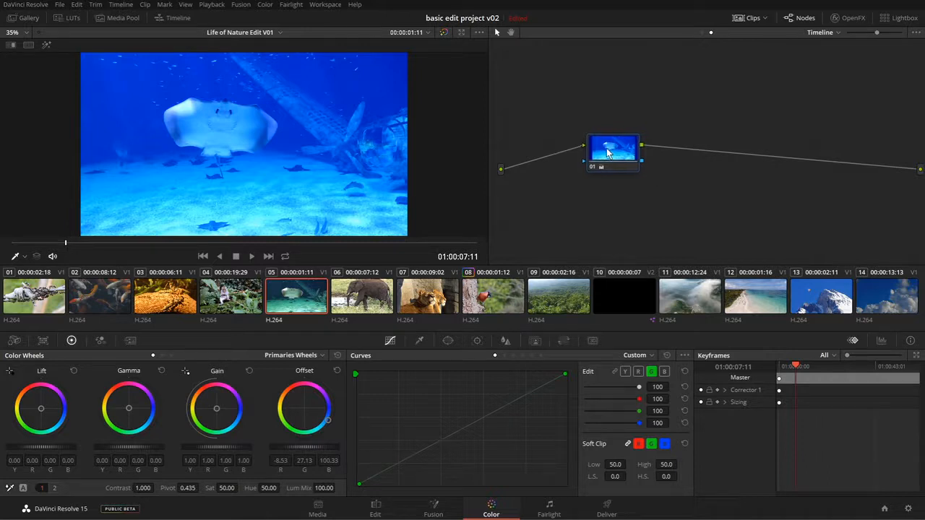
Step: Reset the timeline node's Offset, and shape its linked custom curves into an S-curve with raised highlights and lowered shadows
{"action": "left_click_drag", "start_coordinate": [607, 149], "coordinate": [605, 149]}
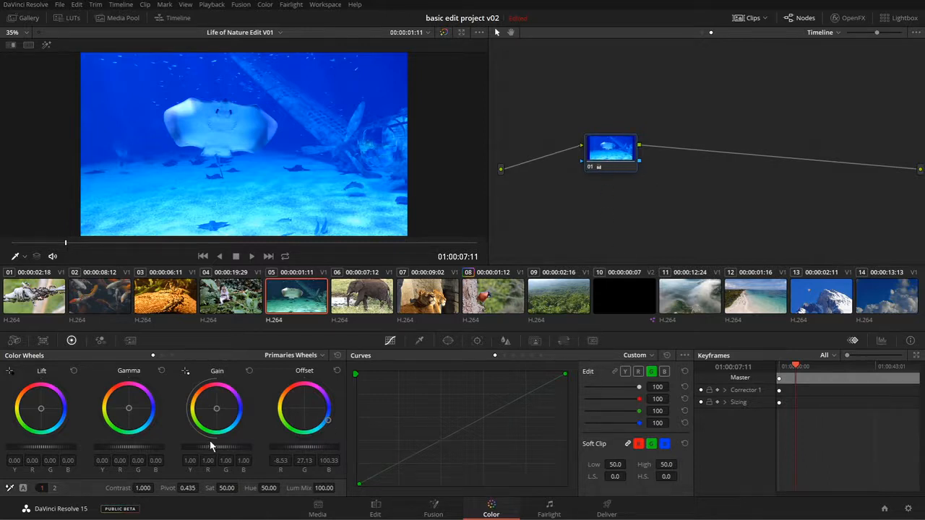
{"action": "left_click", "coordinate": [337, 372]}
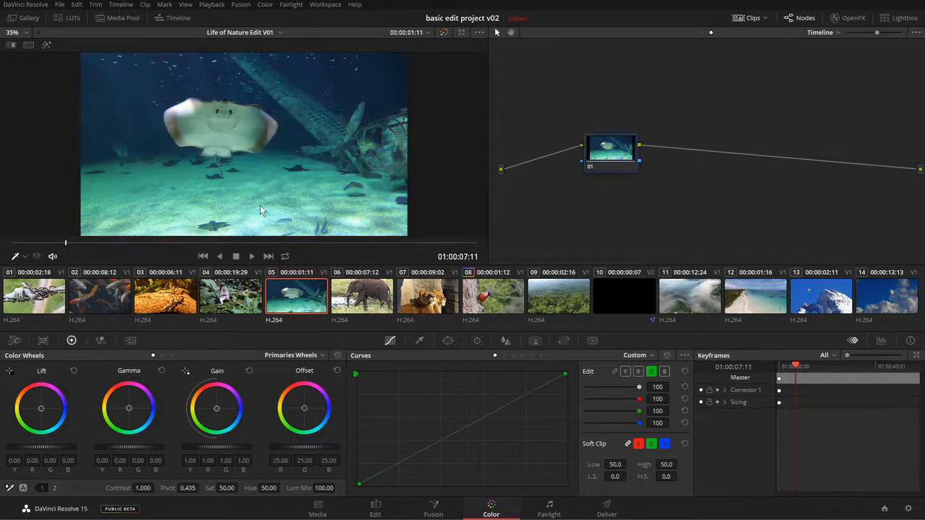
{"action": "left_click", "coordinate": [614, 371]}
{"action": "left_click_drag", "start_coordinate": [526, 396], "coordinate": [517, 382]}
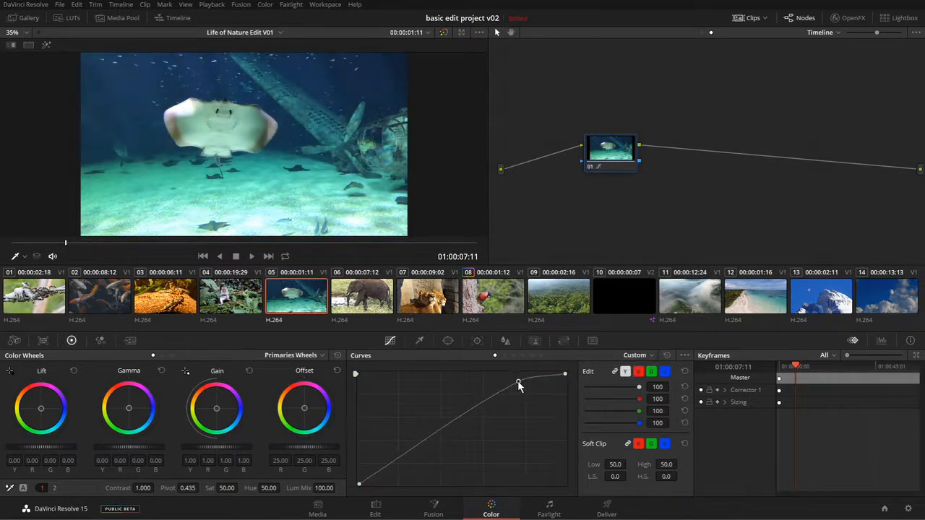
{"action": "left_click_drag", "start_coordinate": [413, 453], "coordinate": [416, 473]}
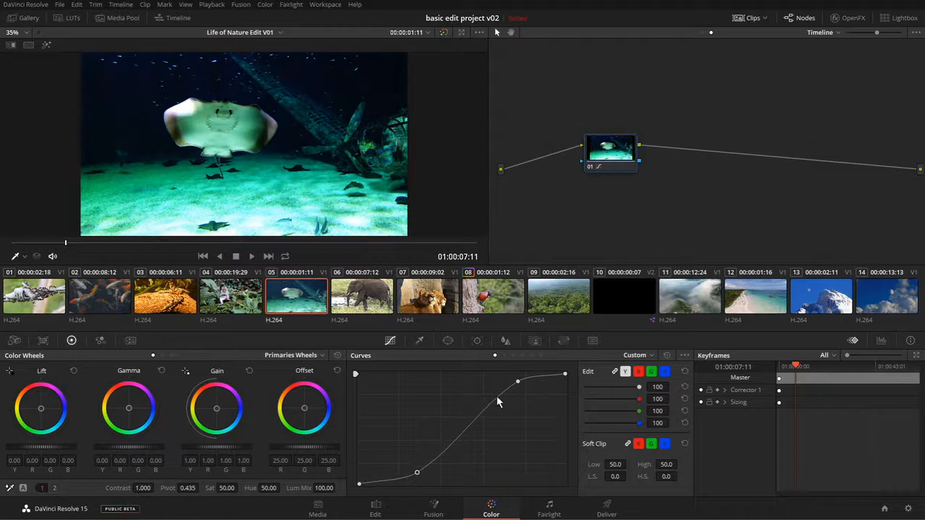
Step: Examine the timeline-wide S-curve on grasshopper clip 03, ant clip 01, elephant clip 06 and mountain clip 13
{"action": "left_click", "coordinate": [824, 305]}
{"action": "left_click", "coordinate": [166, 302]}
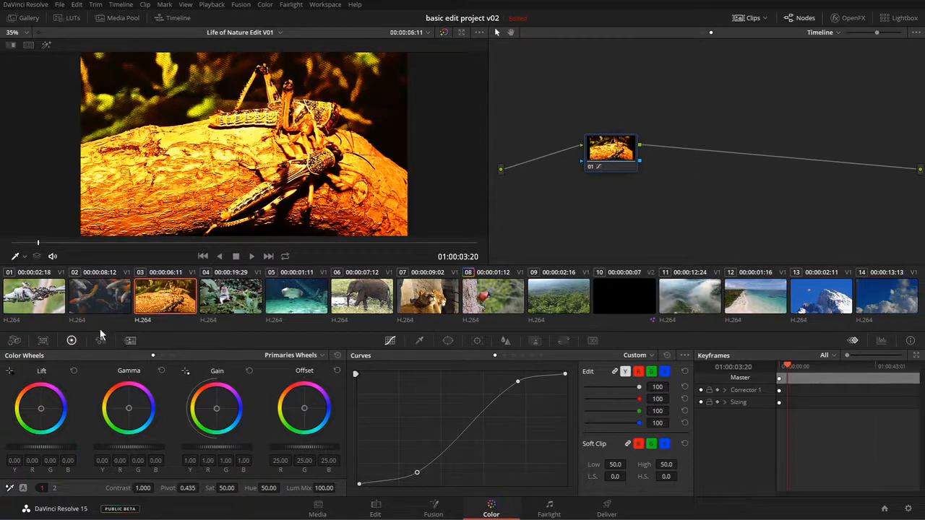
{"action": "left_click", "coordinate": [58, 307]}
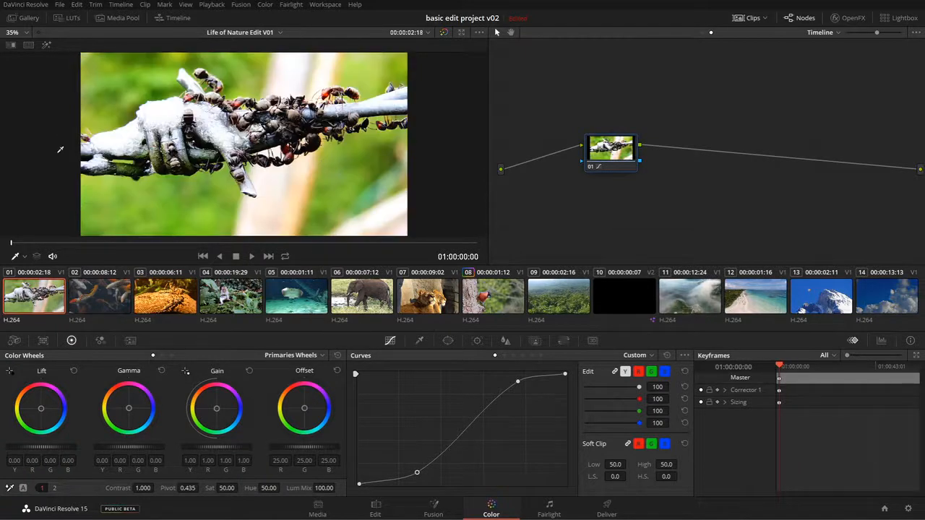
{"action": "left_click", "coordinate": [363, 302]}
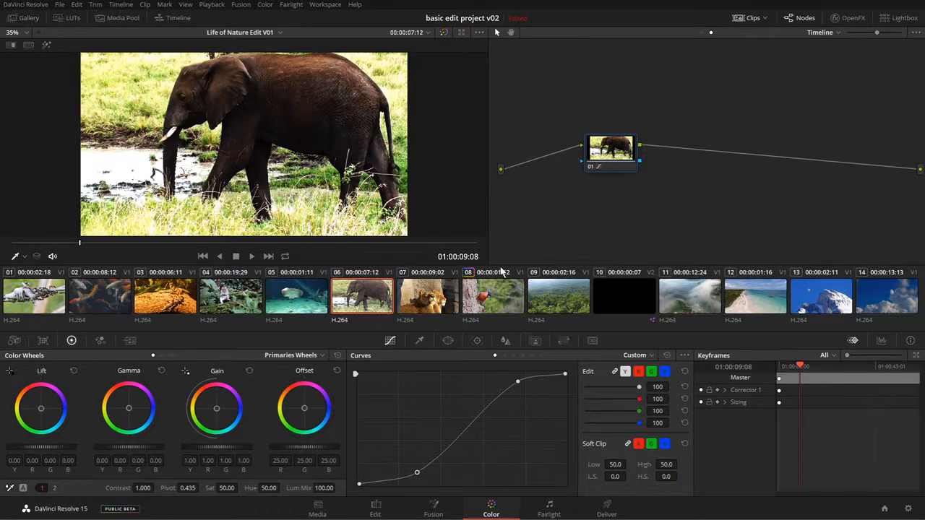
{"action": "left_click", "coordinate": [821, 32]}
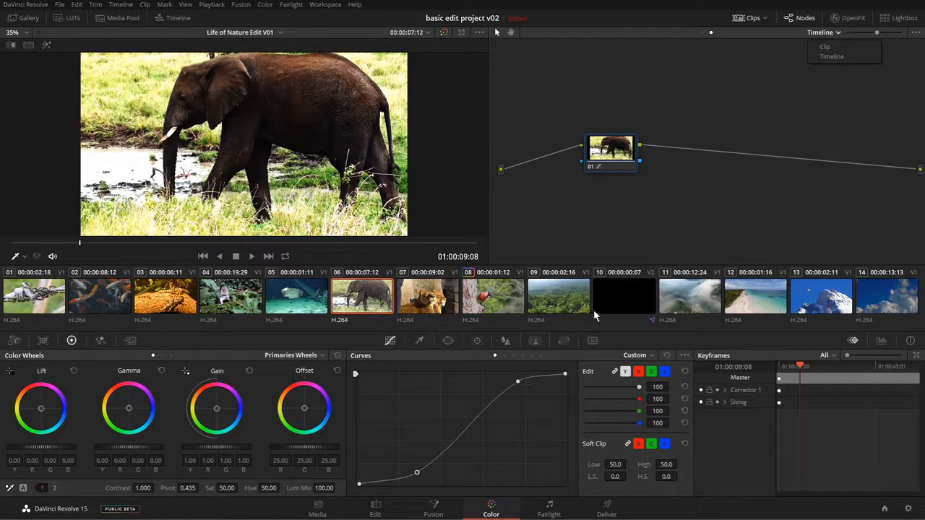
{"action": "left_click", "coordinate": [803, 297]}
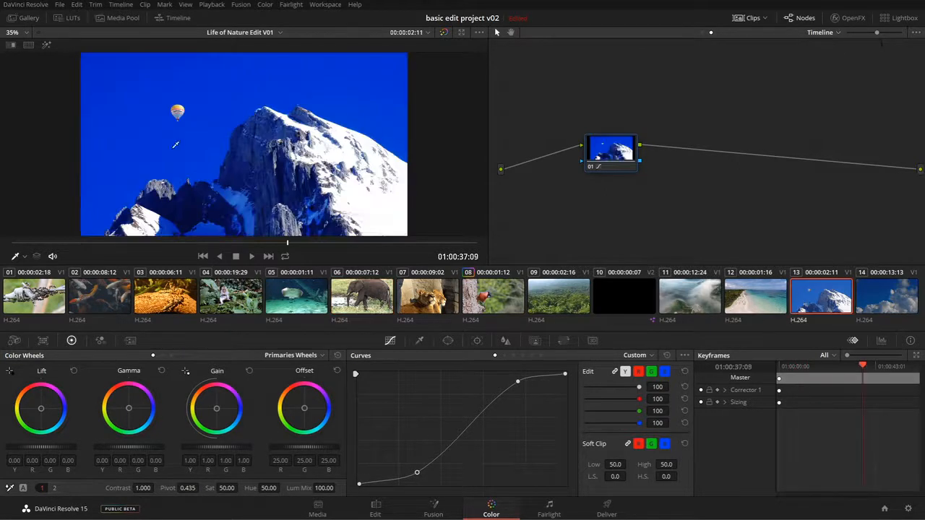
Step: Compare stingray clip 05 with the timeline grade bypassed and enabled
{"action": "left_click", "coordinate": [319, 310]}
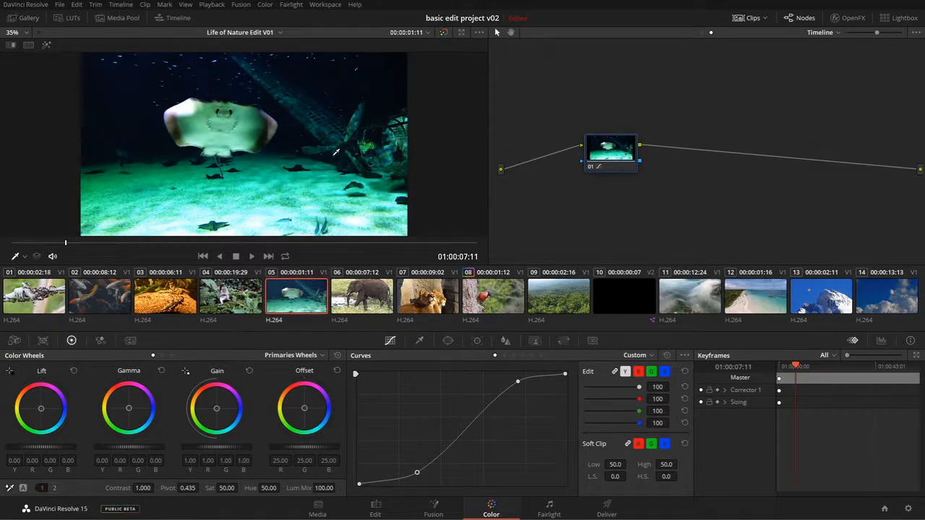
{"action": "key", "text": "shift+d"}
{"action": "key", "text": "shift+d"}
{"action": "key", "text": "shift+d"}
{"action": "key", "text": "shift+d"}
{"action": "key", "text": "shift+d"}
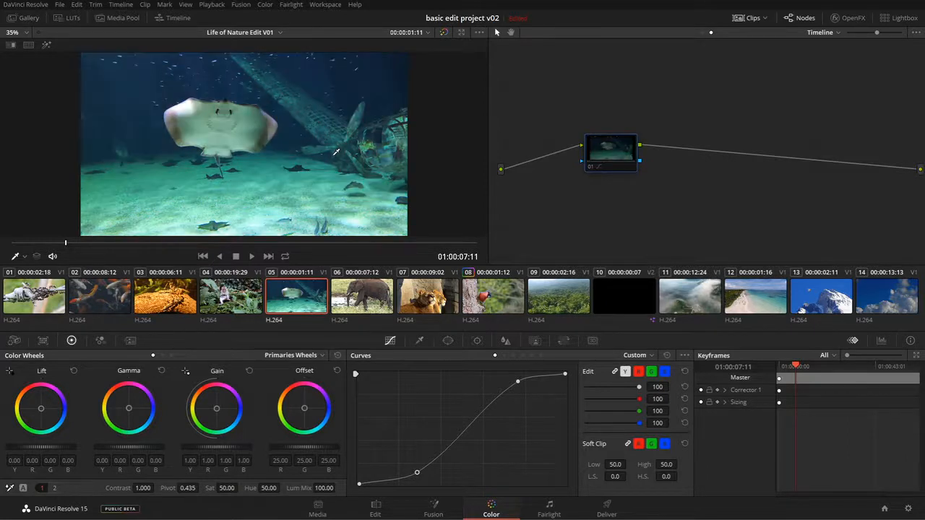
{"action": "key", "text": "shift+d"}
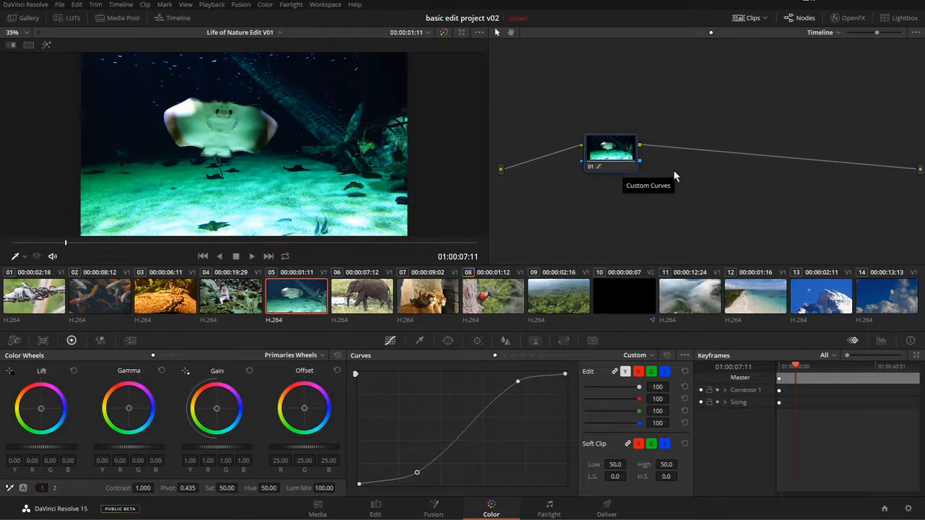
Step: Reset all grades and nodes in the Timeline node graph, and check cloud clip 11 and ant clip 01
{"action": "right_click", "coordinate": [715, 87]}
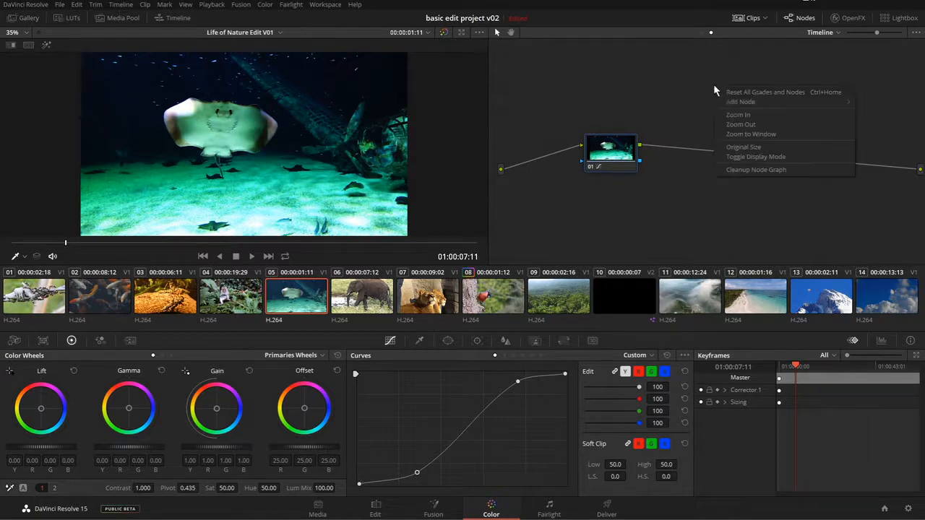
{"action": "left_click", "coordinate": [782, 90]}
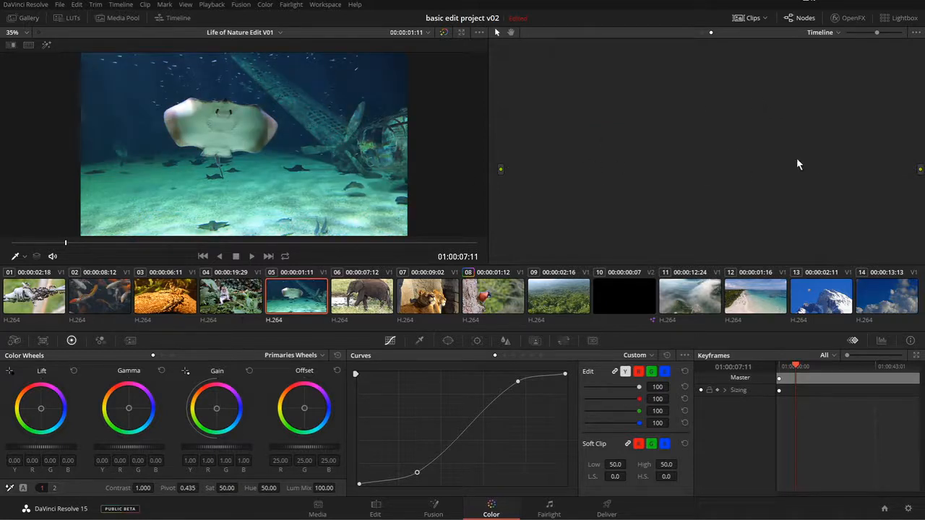
{"action": "left_click", "coordinate": [702, 303]}
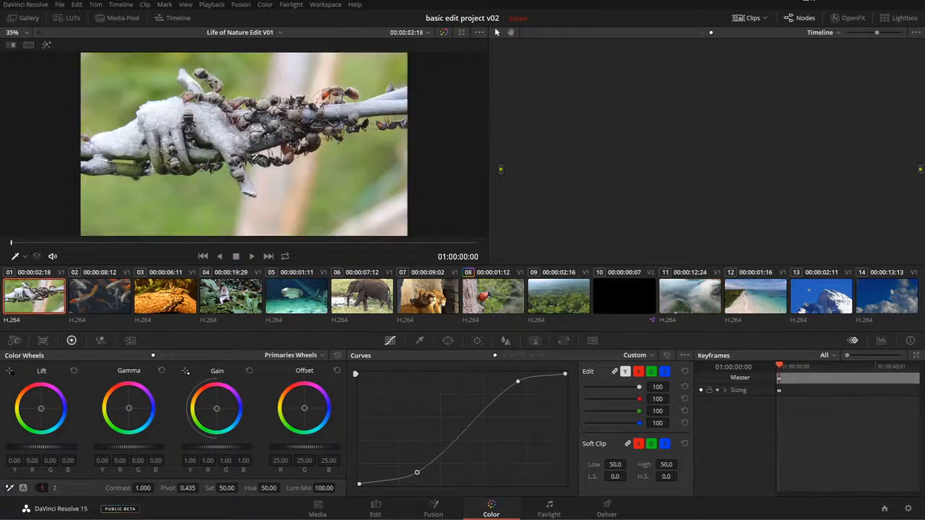
{"action": "key", "text": "Home"}
Step: Switch the node graph to Clip level, move mountain clip 13's node away from the source, and select bird clip 08
{"action": "left_click", "coordinate": [821, 304]}
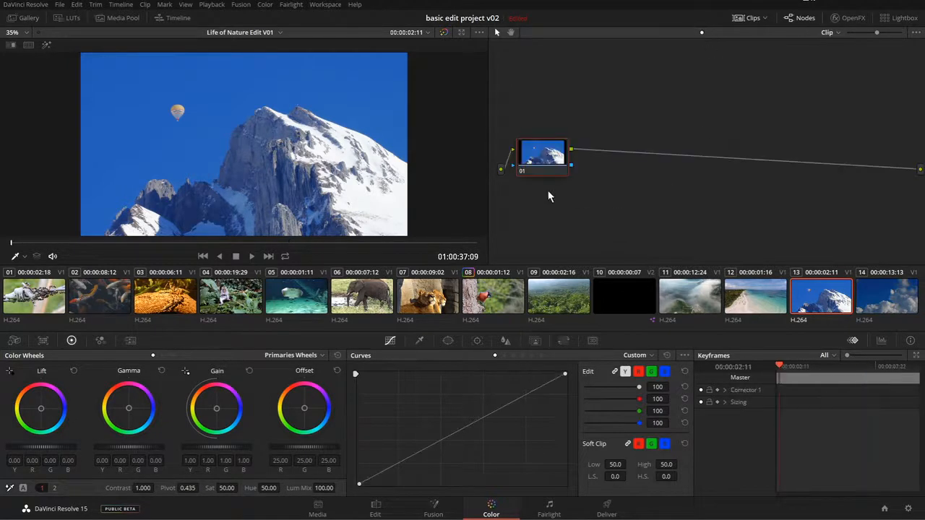
{"action": "left_click_drag", "start_coordinate": [550, 167], "coordinate": [613, 158]}
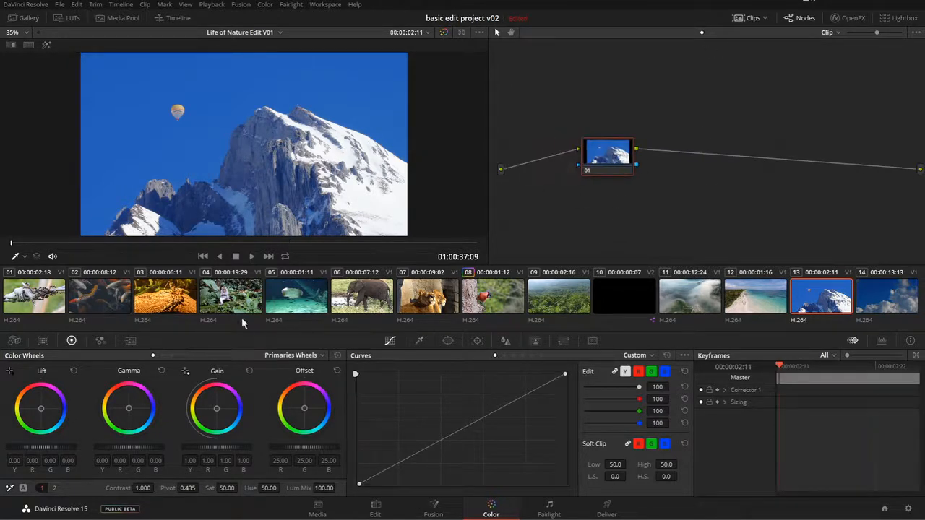
{"action": "left_click", "coordinate": [506, 295]}
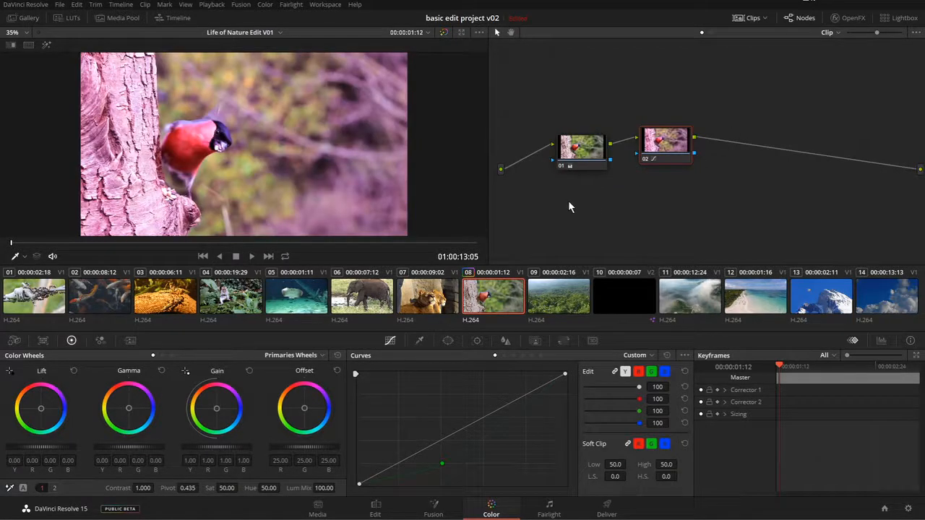